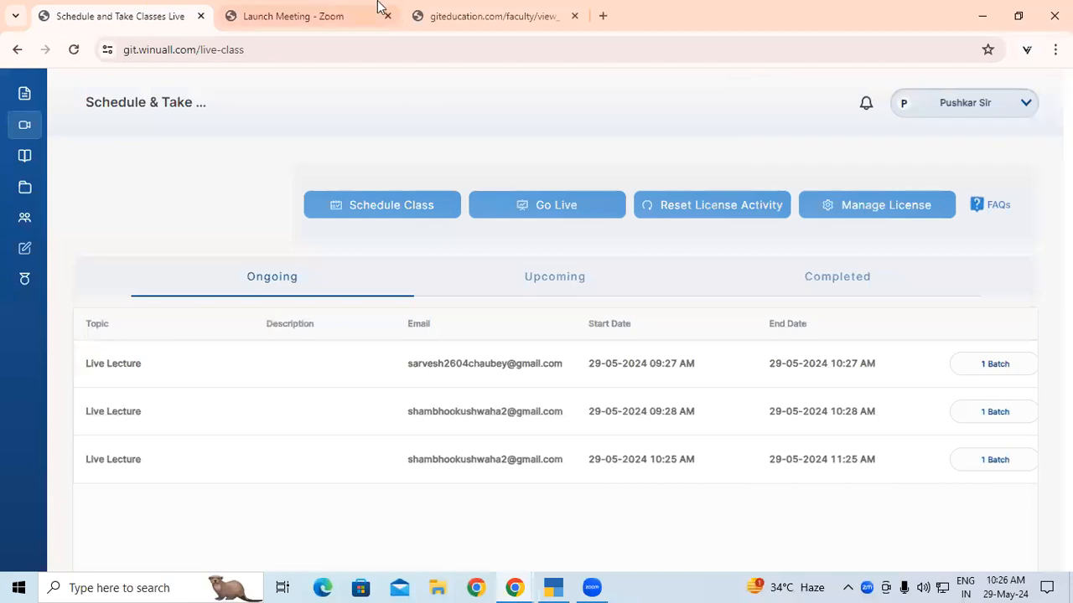
- Open the giteducation.com faculty document and underline the introduction's sentence on classifying goods in Inventory Management in red
{"action": "left_click", "coordinate": [497, 6]}
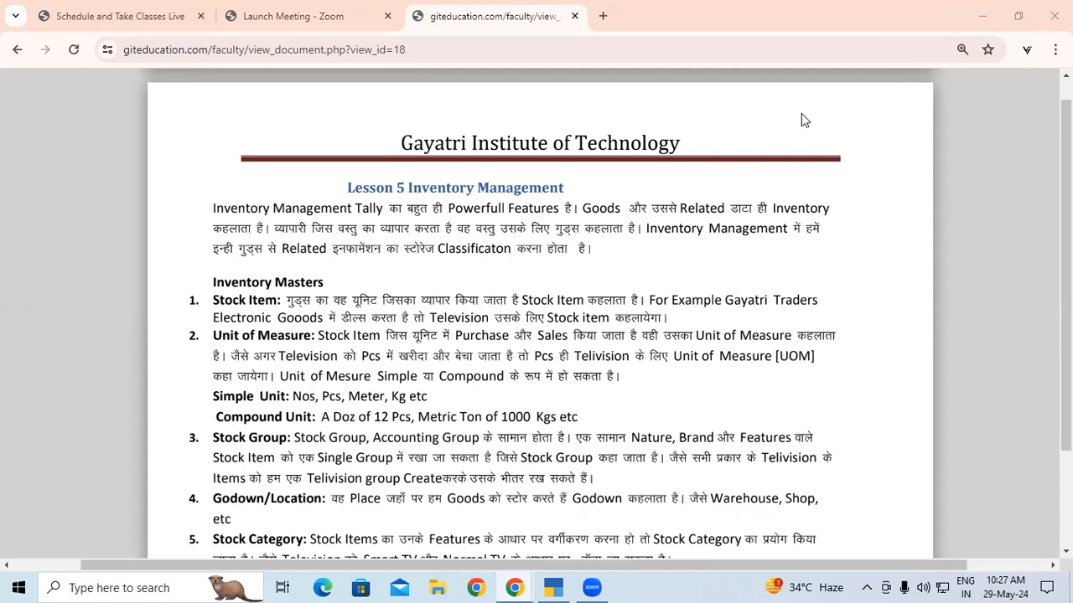
{"action": "left_click_drag", "start_coordinate": [551, 241], "coordinate": [858, 246]}
{"action": "left_click_drag", "start_coordinate": [216, 268], "coordinate": [605, 265]}
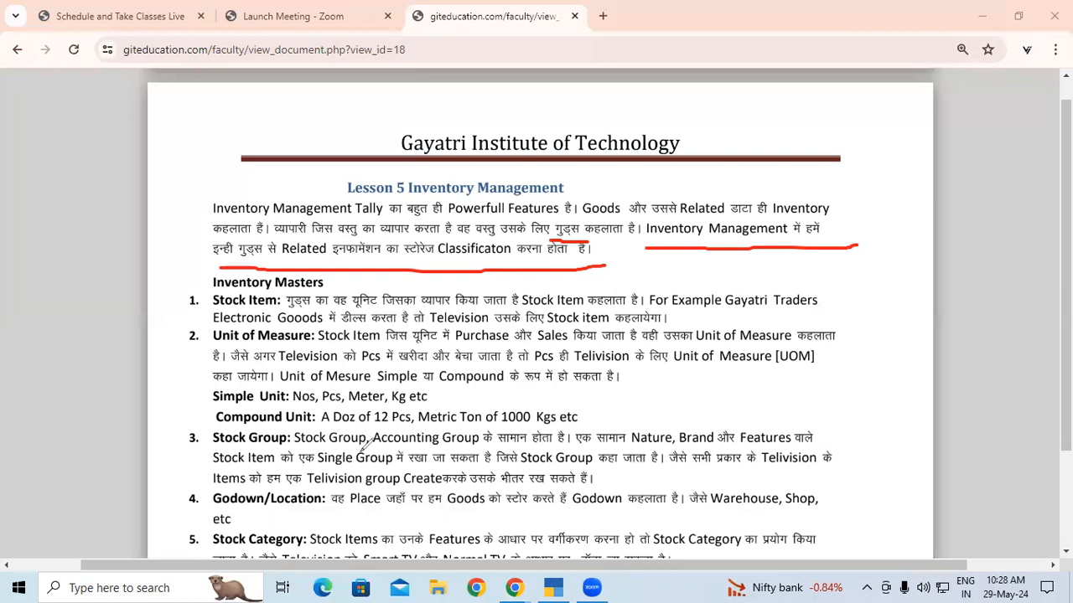
- Tick the Stock Item definition and mark its key phrases and the Gayatri Traders example in red
{"action": "left_click_drag", "start_coordinate": [335, 273], "coordinate": [352, 274]}
{"action": "mouse_move", "coordinate": [160, 303]}
{"action": "left_mouse_down"}
{"action": "mouse_move", "coordinate": [181, 305]}
{"action": "mouse_move", "coordinate": [201, 284]}
{"action": "left_mouse_up"}
{"action": "left_click_drag", "start_coordinate": [359, 287], "coordinate": [606, 284]}
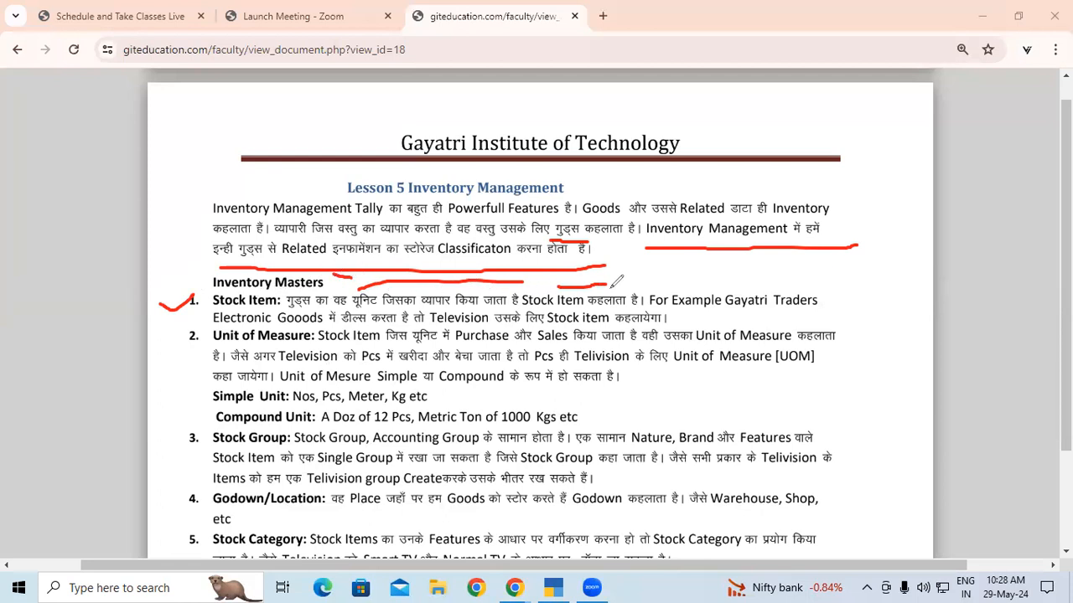
{"action": "left_click_drag", "start_coordinate": [684, 289], "coordinate": [809, 282]}
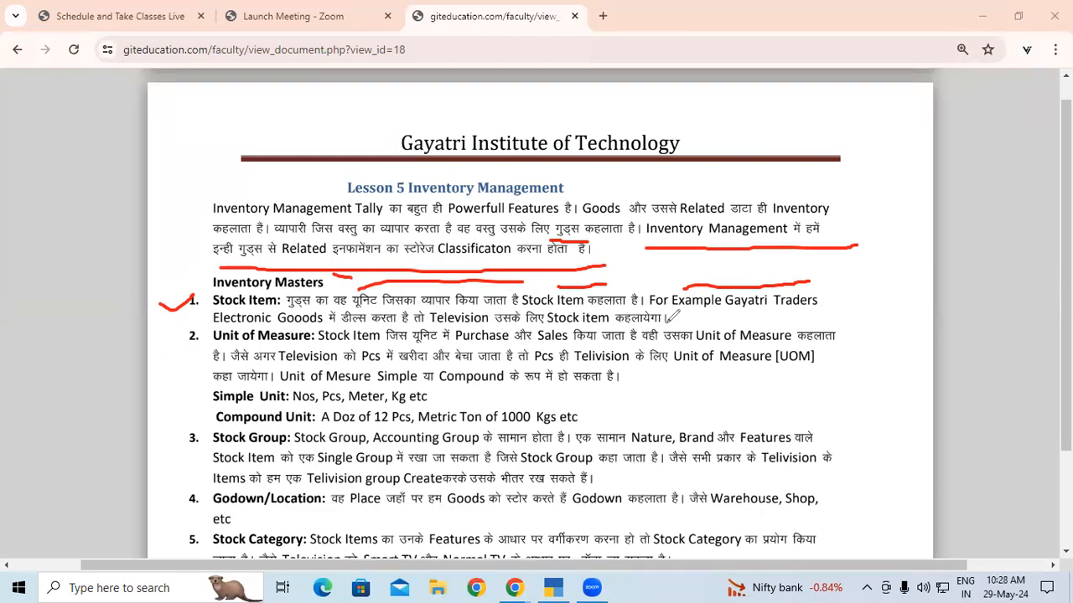
{"action": "left_click_drag", "start_coordinate": [674, 315], "coordinate": [712, 312]}
{"action": "left_click_drag", "start_coordinate": [268, 310], "coordinate": [317, 308]}
{"action": "left_click_drag", "start_coordinate": [553, 325], "coordinate": [590, 314]}
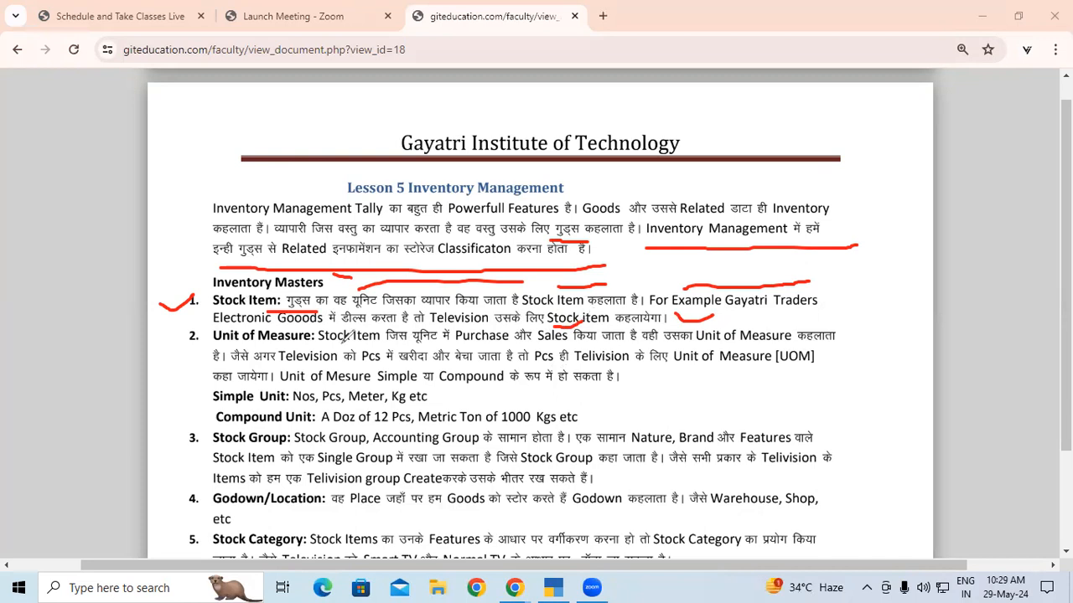
- Tick the Unit of Measure, Simple Unit and Compound Unit entries and underline the words "Mesure Simple" in red
{"action": "left_click_drag", "start_coordinate": [167, 337], "coordinate": [189, 344]}
{"action": "left_click", "coordinate": [169, 392]}
{"action": "mouse_move", "coordinate": [169, 394]}
{"action": "left_mouse_down"}
{"action": "mouse_move", "coordinate": [223, 387]}
{"action": "mouse_move", "coordinate": [176, 417]}
{"action": "mouse_move", "coordinate": [214, 424]}
{"action": "mouse_move", "coordinate": [229, 413]}
{"action": "left_mouse_up"}
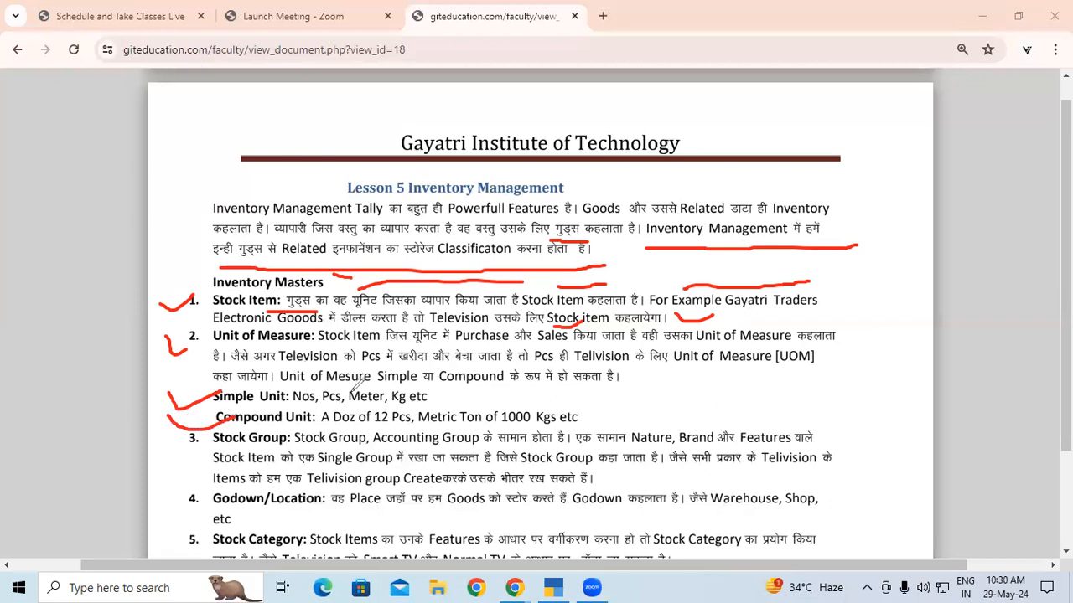
{"action": "left_click_drag", "start_coordinate": [329, 387], "coordinate": [417, 385]}
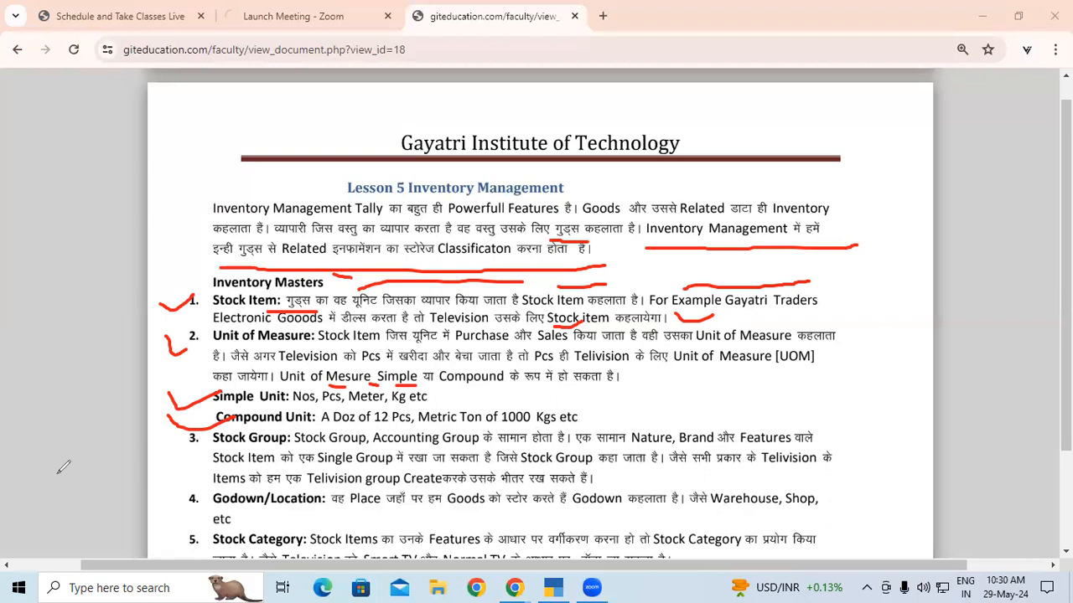
- Clear the red markings from the page and tick the Stock Group entry
{"action": "key", "text": "e"}
{"action": "left_click_drag", "start_coordinate": [165, 435], "coordinate": [198, 441]}
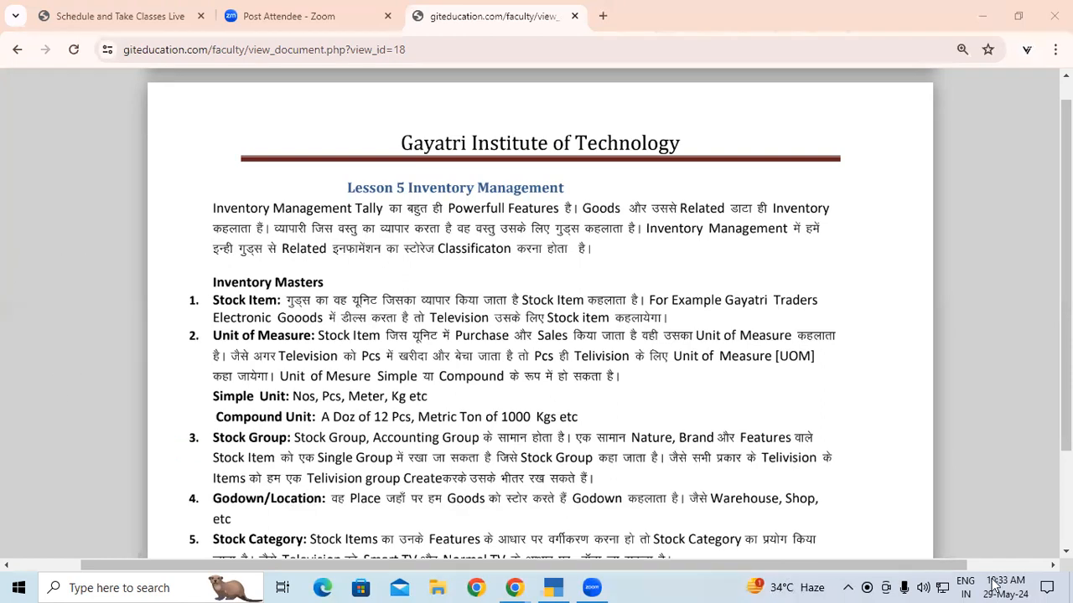
- Examine the Business Scenario paragraph and the Lab Practices 03 closing stock table on page 33
{"action": "scroll", "coordinate": [536, 335], "scroll_direction": "down", "scroll_amount": 3}
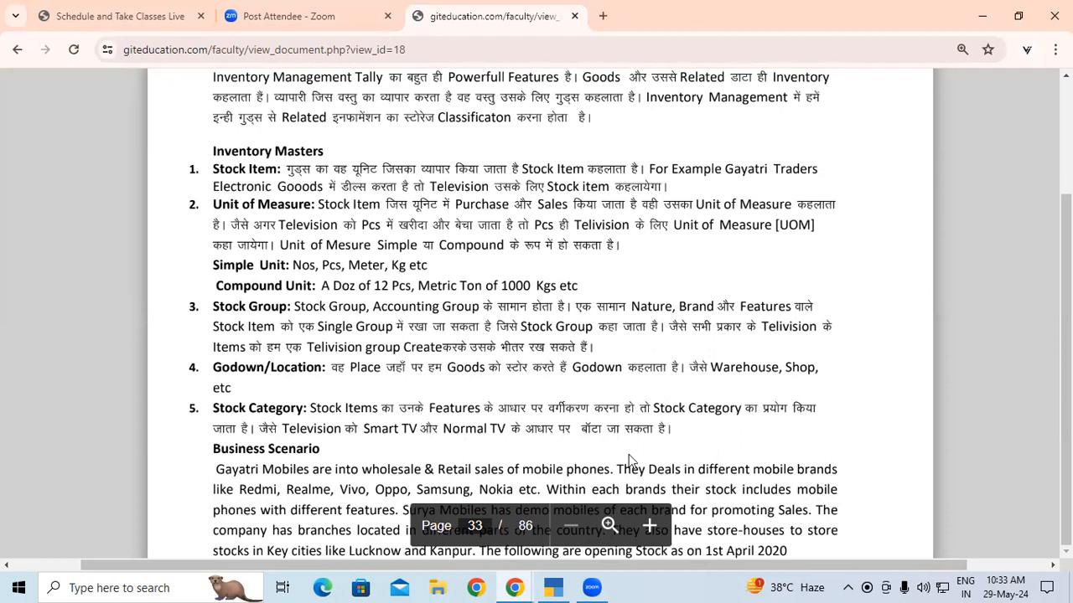
{"action": "key", "text": "ctrl+minus"}
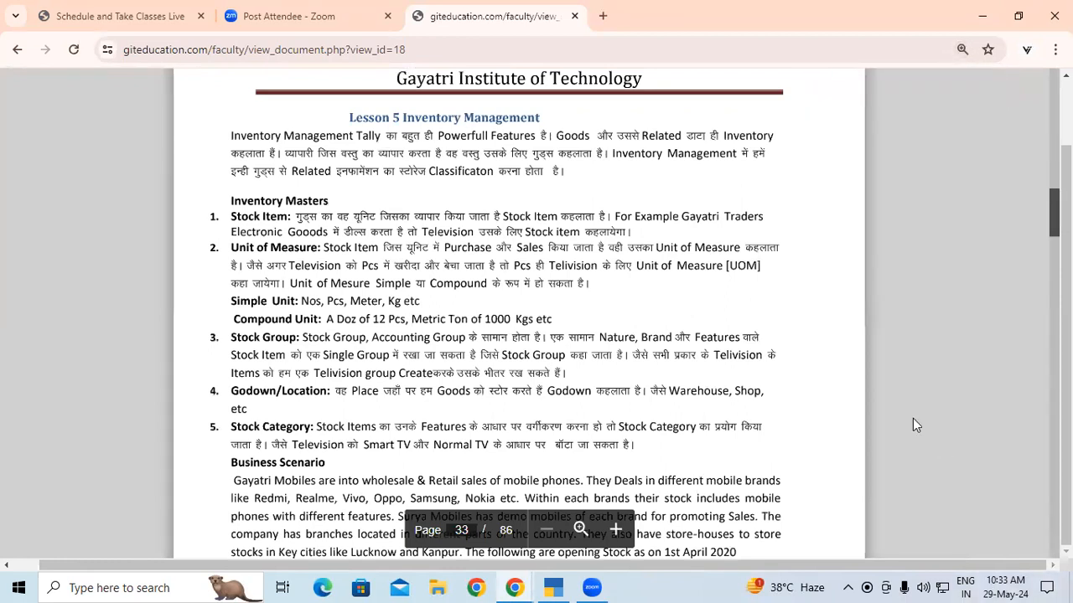
{"action": "scroll", "coordinate": [915, 426], "scroll_direction": "down", "scroll_amount": 4}
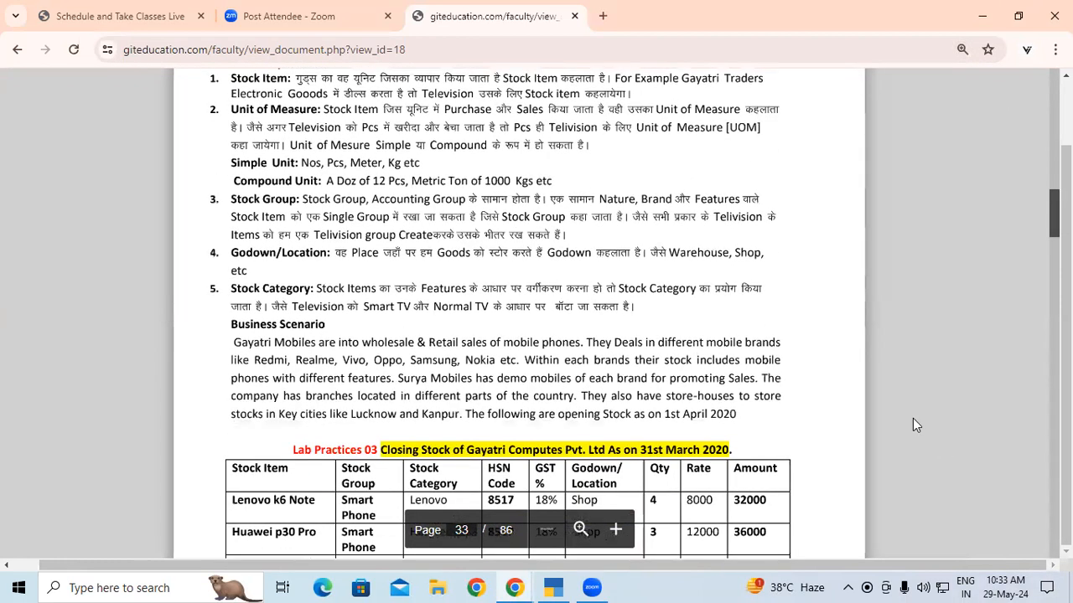
{"action": "scroll", "coordinate": [912, 418], "scroll_direction": "down", "scroll_amount": 1}
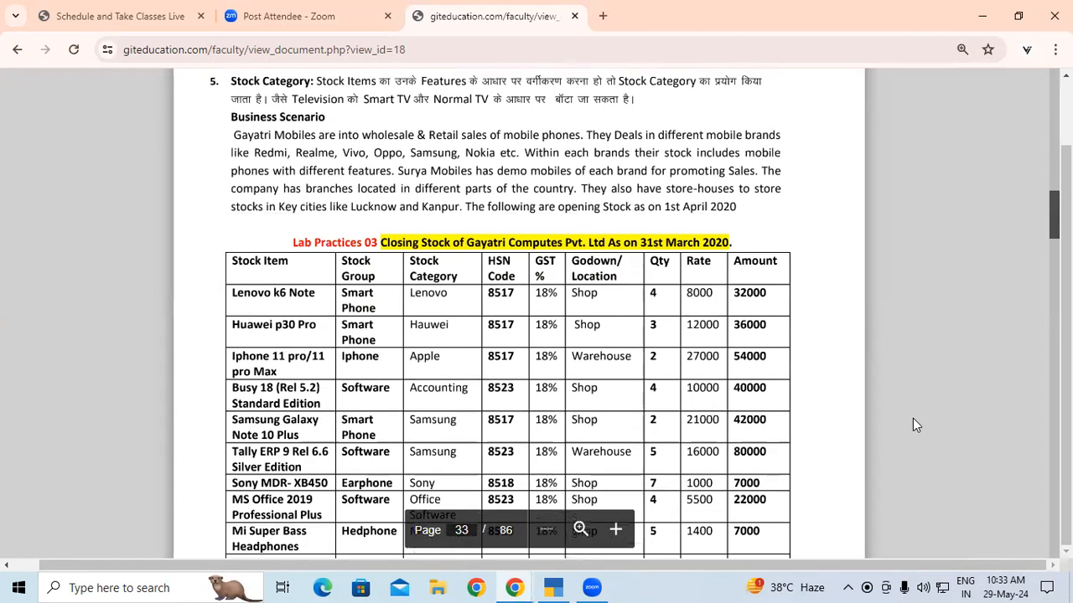
{"action": "scroll", "coordinate": [912, 418], "scroll_direction": "up", "scroll_amount": 5}
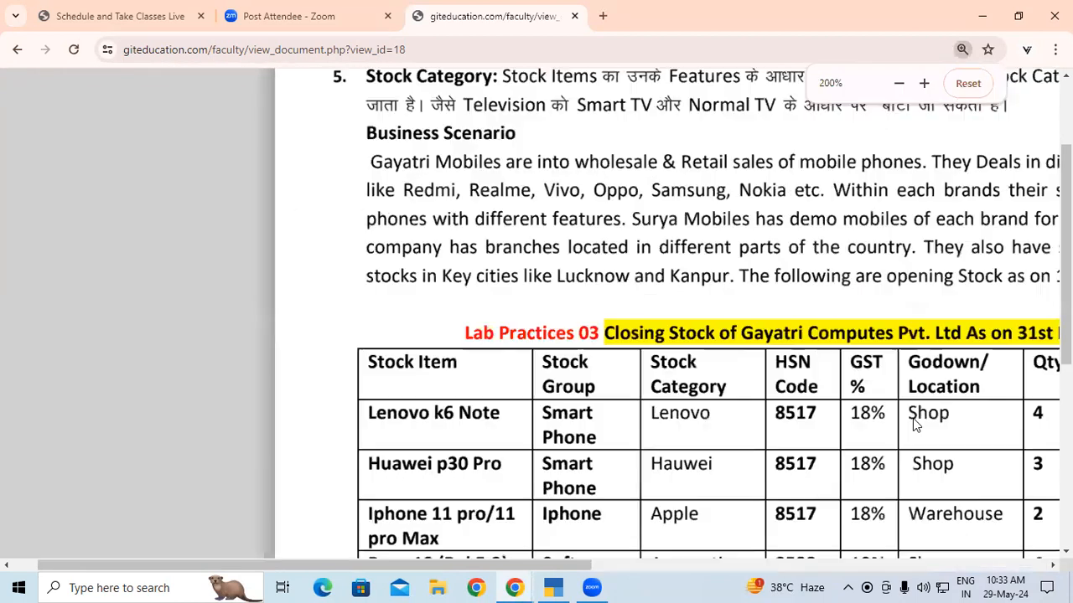
{"action": "left_click_drag", "start_coordinate": [586, 567], "coordinate": [726, 566]}
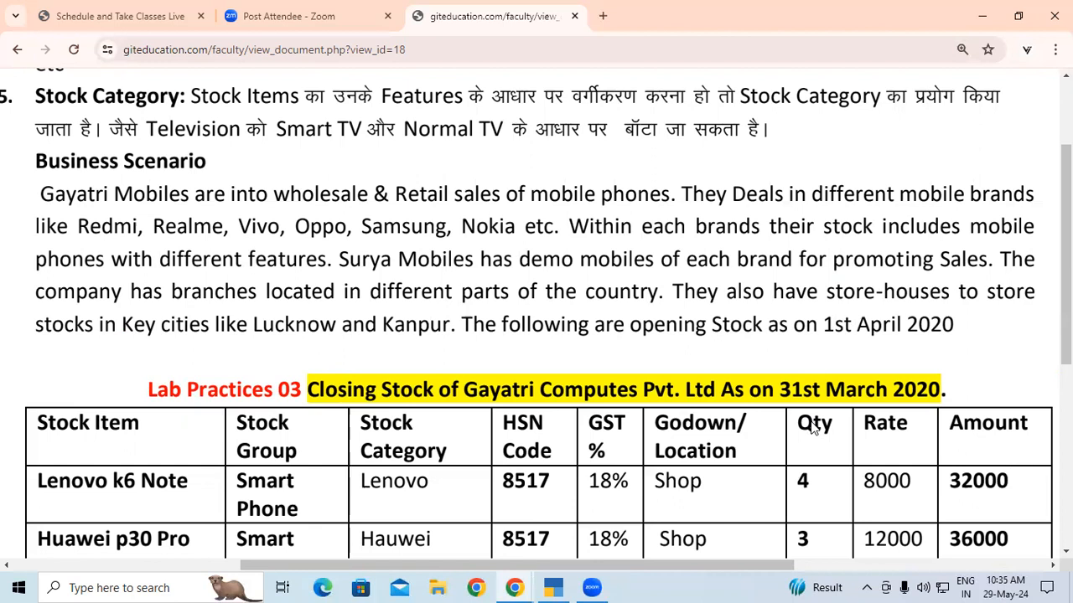
{"action": "key", "text": "ctrl+minus"}
{"action": "key", "text": "ctrl+minus"}
{"action": "key", "text": "ctrl+minus"}
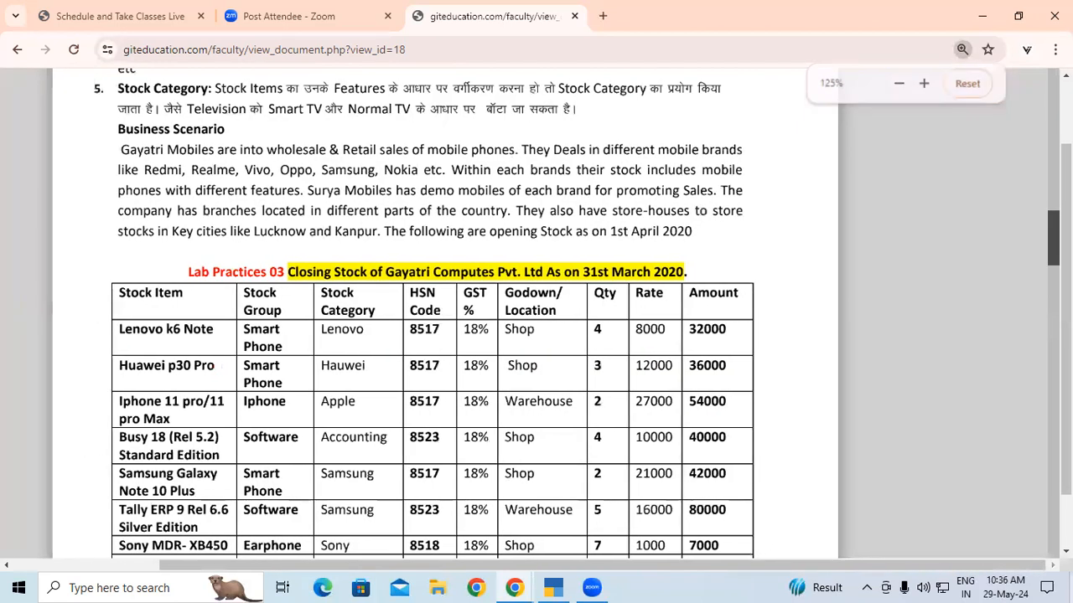
{"action": "scroll", "coordinate": [810, 428], "scroll_direction": "down", "scroll_amount": 1}
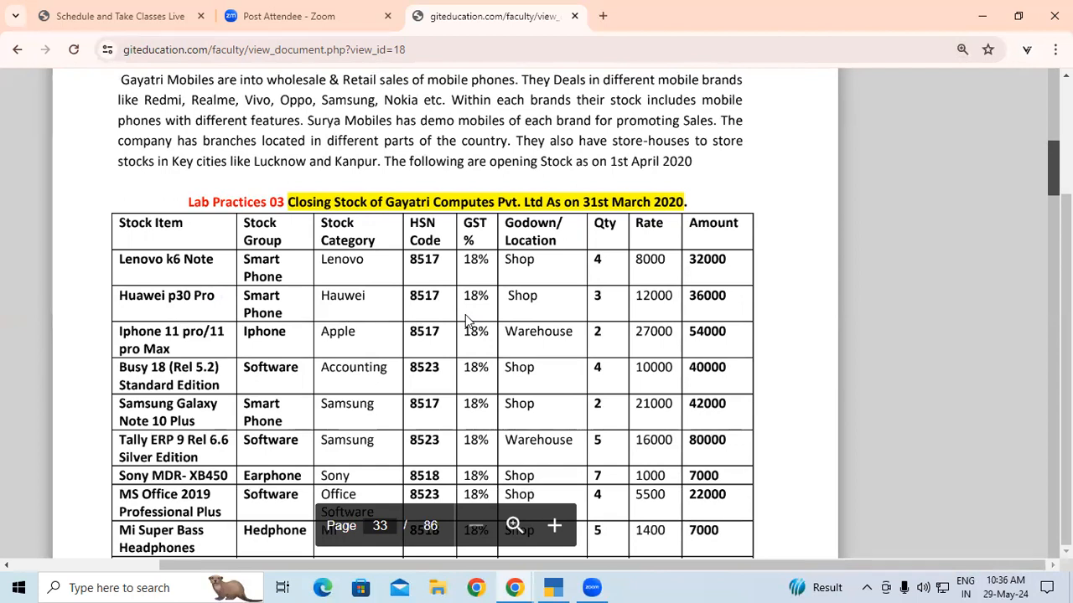
{"action": "key", "text": "ctrl+minus"}
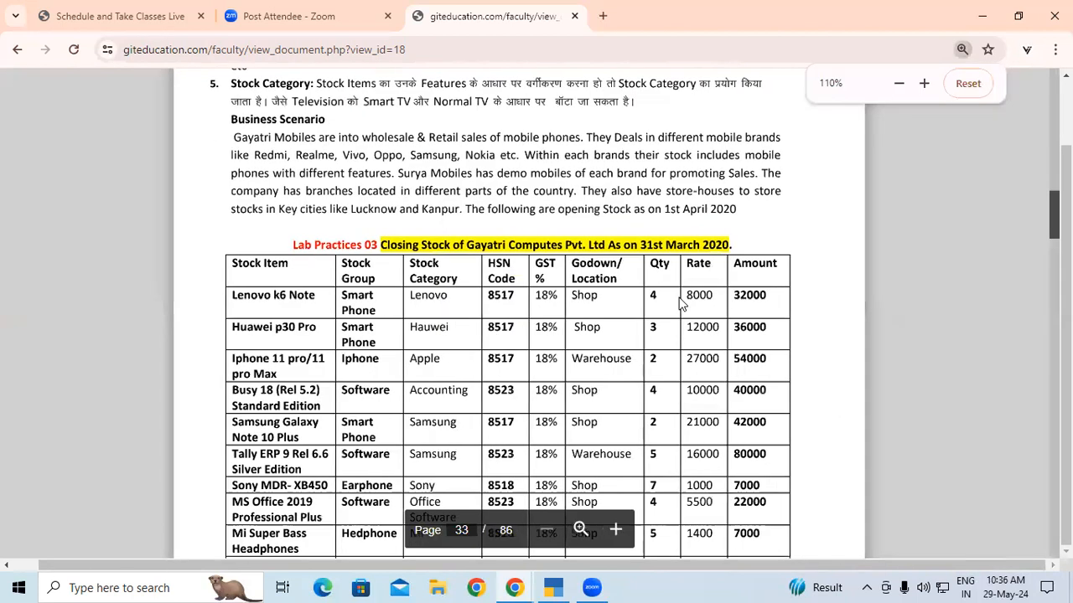
{"action": "scroll", "coordinate": [776, 268], "scroll_direction": "down", "scroll_amount": 1}
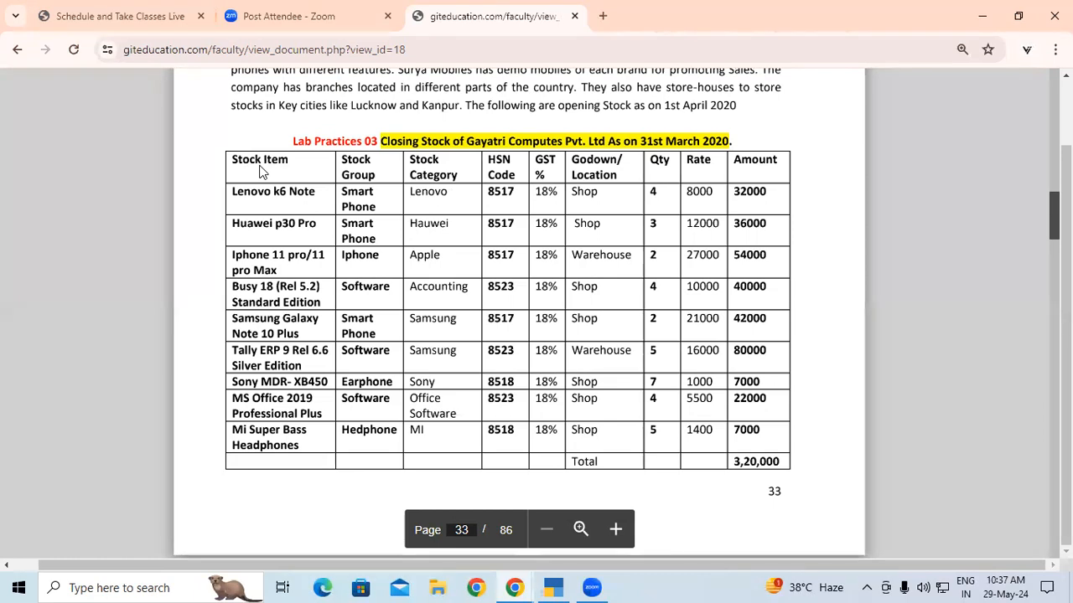
- Switch to TallyPrime and start creating a new Stock Group under the Inventory Masters
{"action": "left_click", "coordinate": [553, 587]}
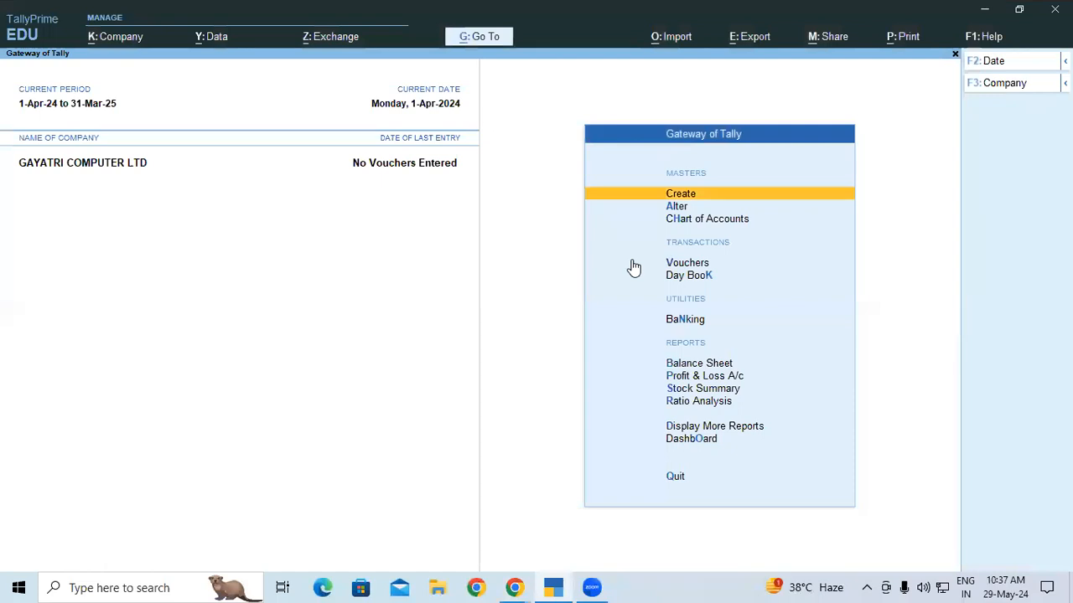
{"action": "key", "text": "Return"}
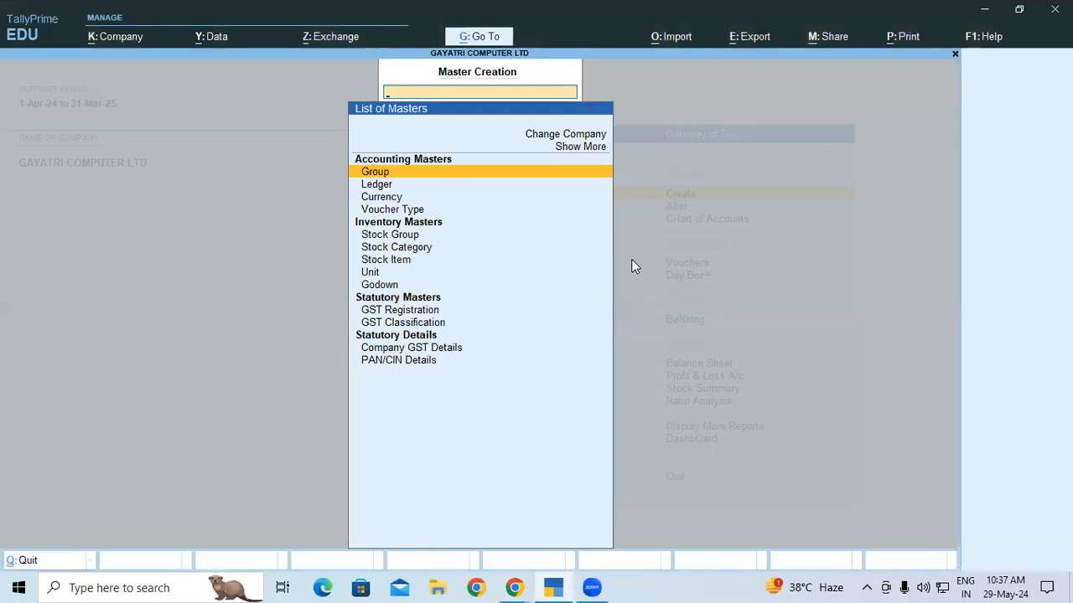
{"action": "key", "text": "Down"}
{"action": "key", "text": "Down"}
{"action": "key", "text": "Down"}
{"action": "key", "text": "Down"}
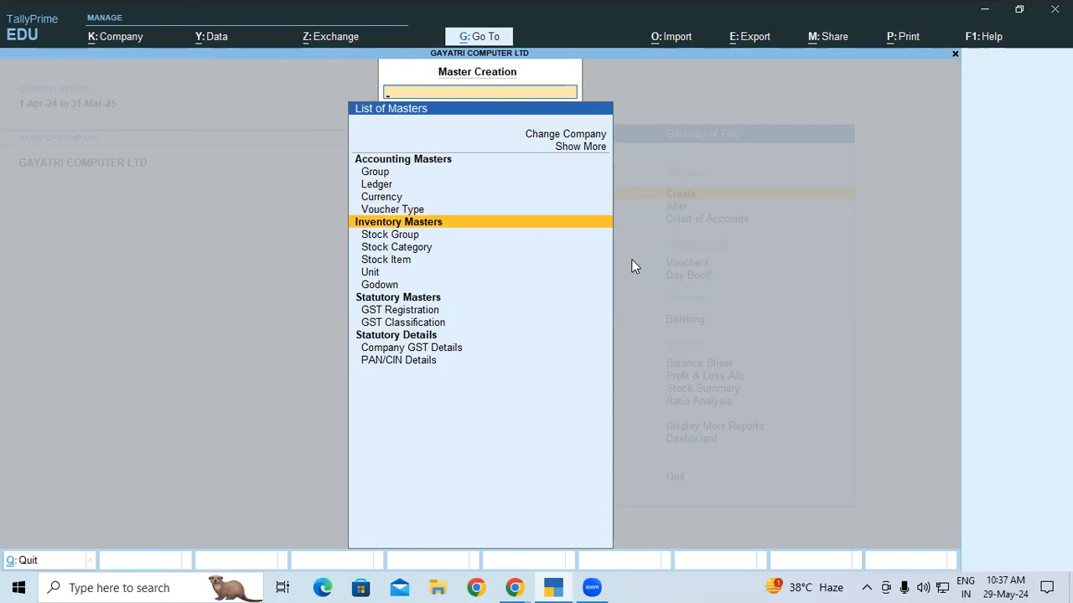
{"action": "key", "text": "Down"}
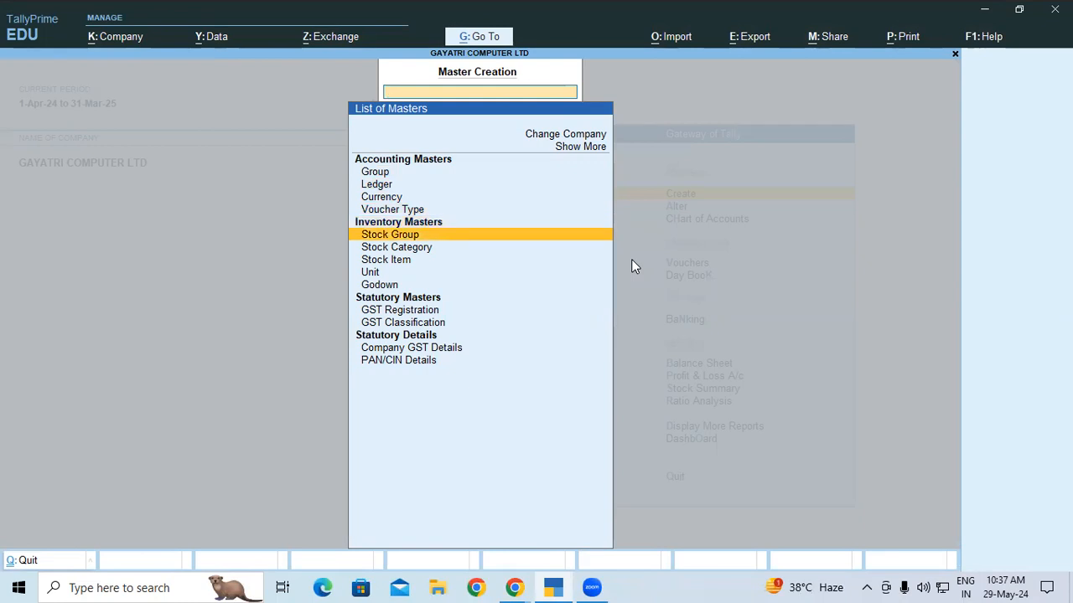
{"action": "key", "text": "Return"}
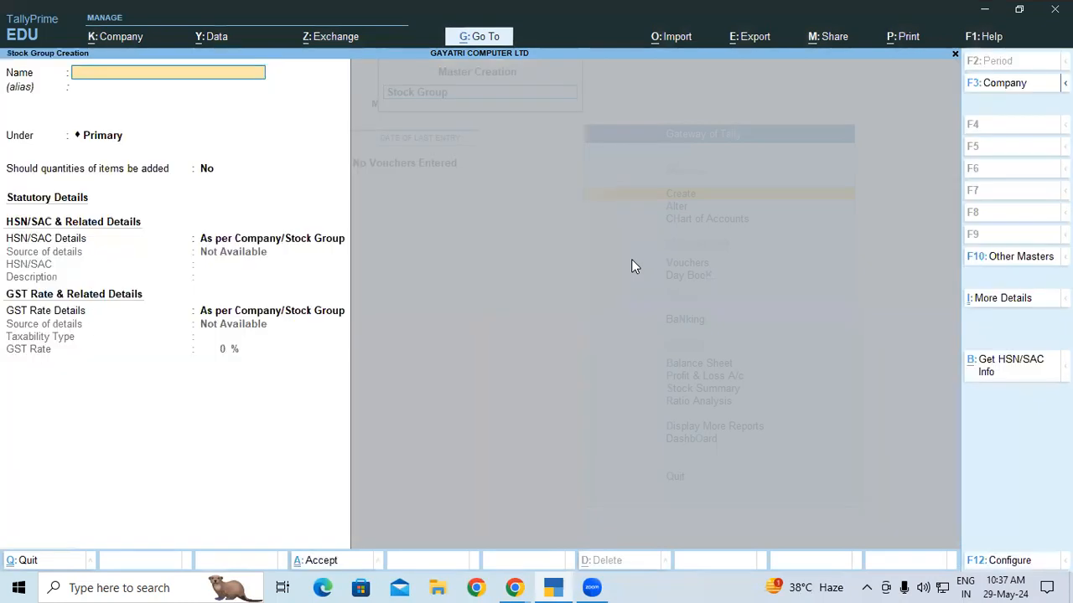
- Check the stock group names in the closing stock table in Chrome and return to TallyPrime
{"action": "left_click", "coordinate": [514, 587]}
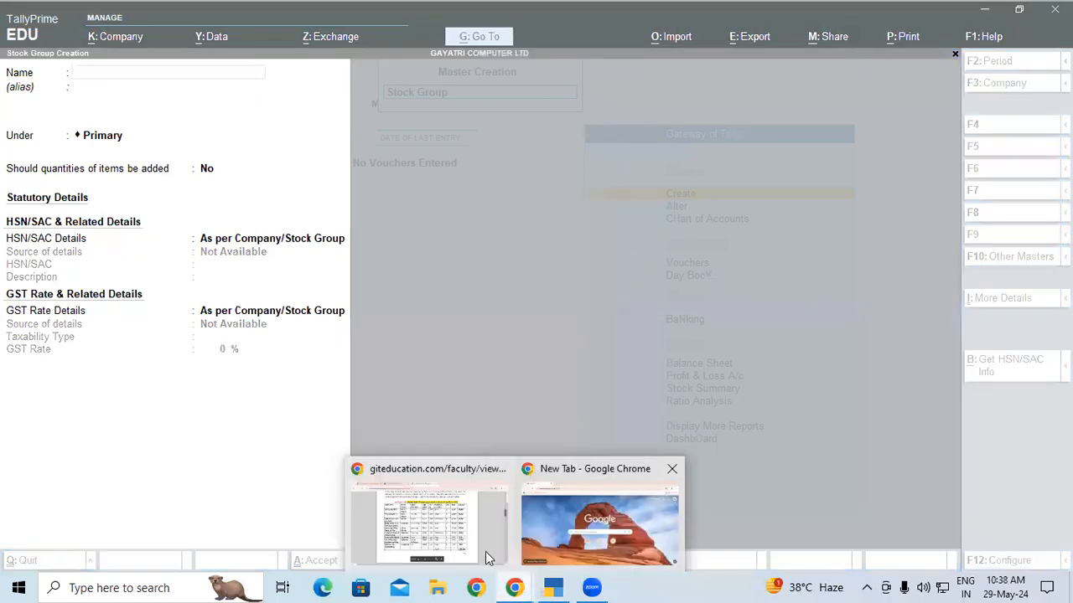
{"action": "left_click", "coordinate": [493, 503]}
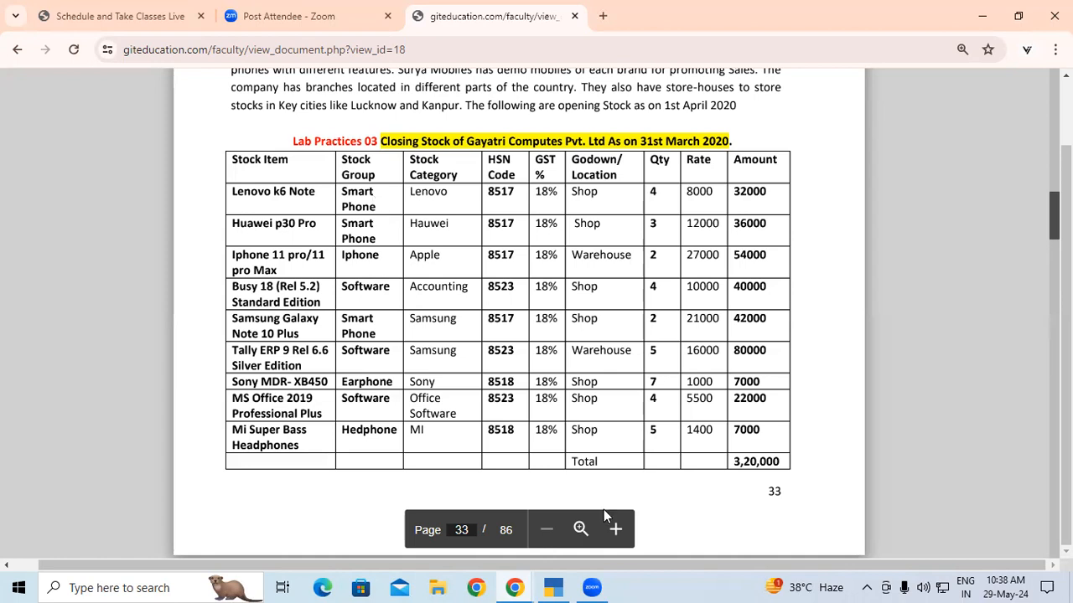
{"action": "left_click", "coordinate": [558, 586]}
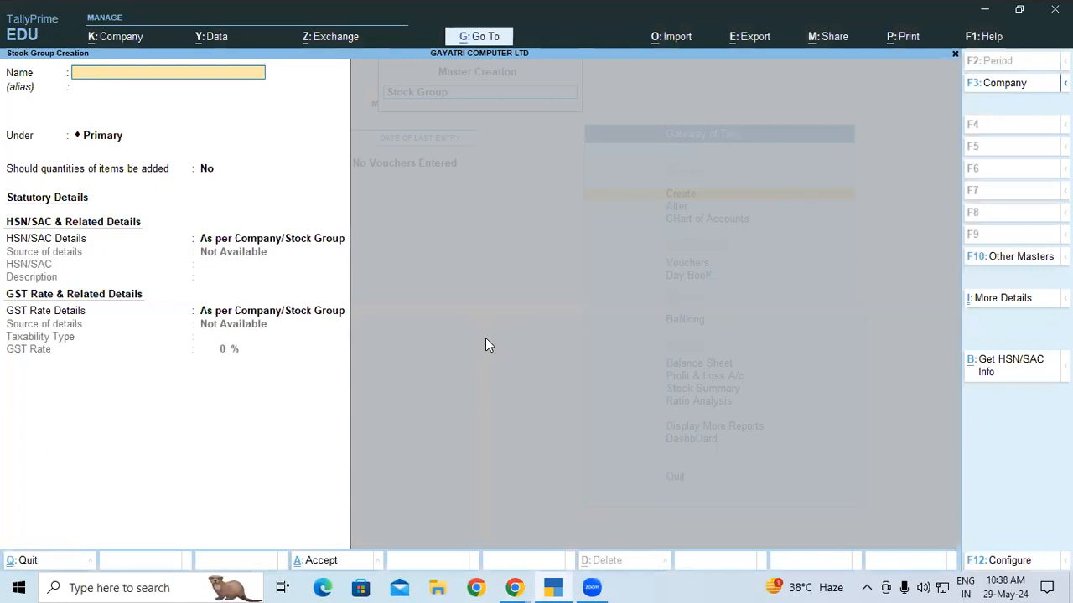
- Name the stock group SMART PHONE, keep it under Primary, and set quantities of items to be added to Yes
{"action": "type", "text": "SMART PHONE"}
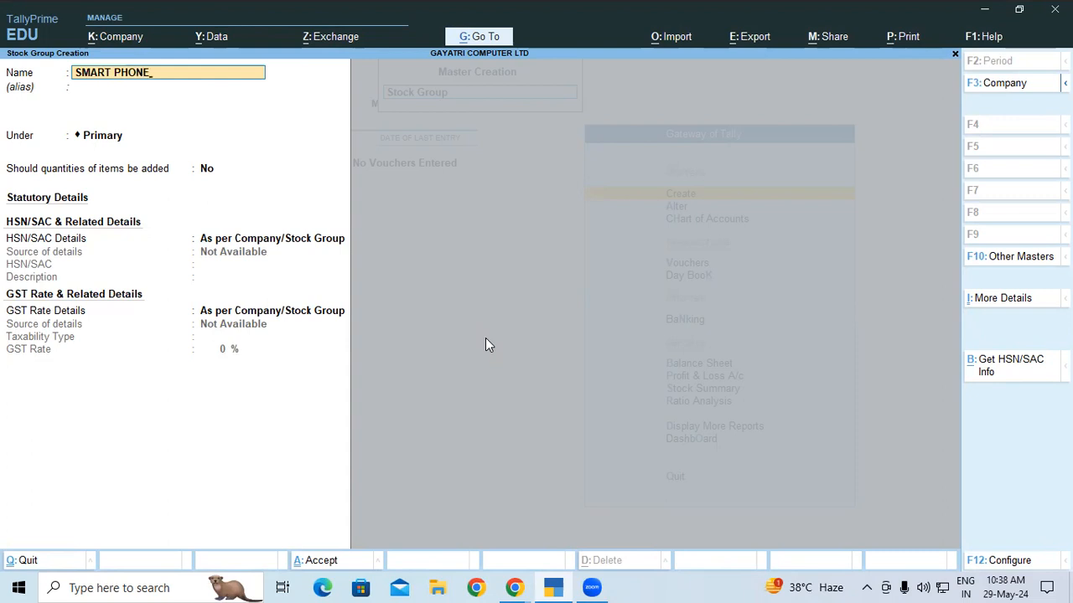
{"action": "key", "text": "Return"}
{"action": "key", "text": "Return"}
{"action": "key", "text": "Return"}
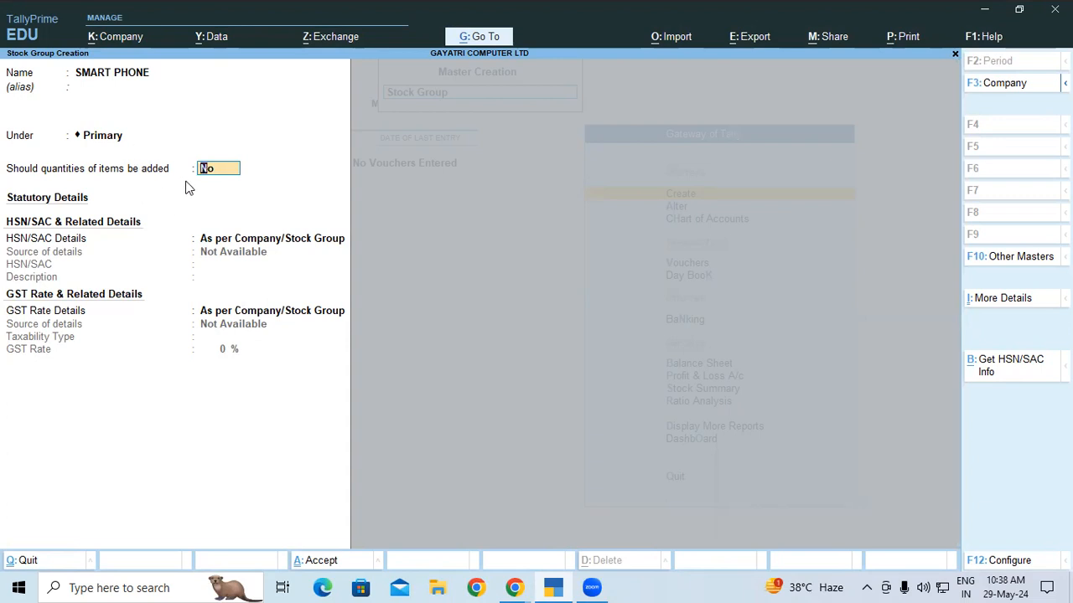
{"action": "type", "text": "Y"}
{"action": "key", "text": "Return"}
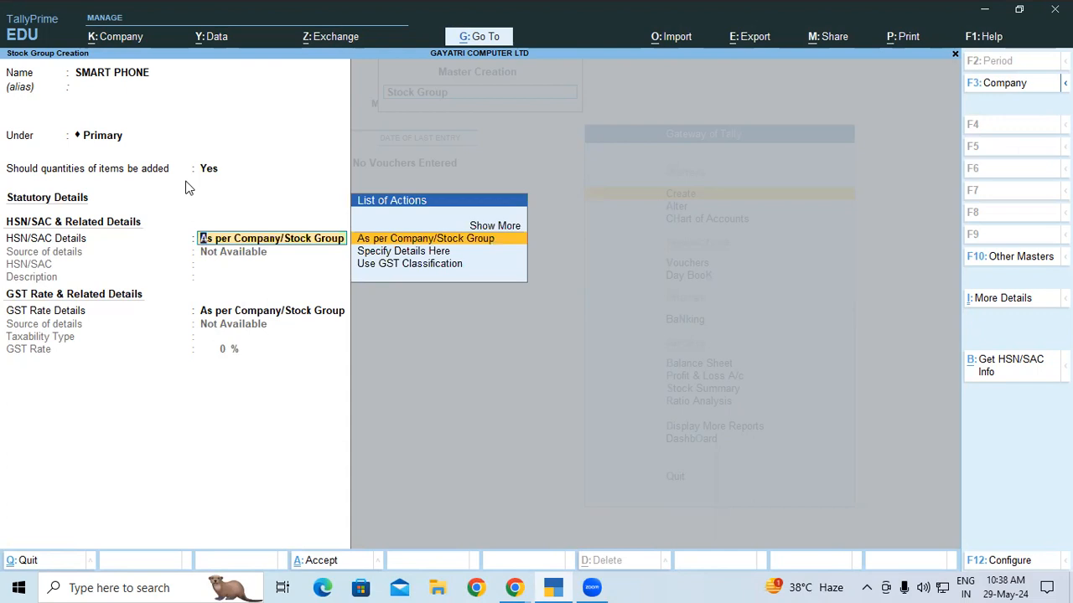
- Specify the group's HSN/SAC details directly, with code 8517 from the closing stock table in Chrome and the description SMARTPHONE
{"action": "key", "text": "Down"}
{"action": "key", "text": "Return"}
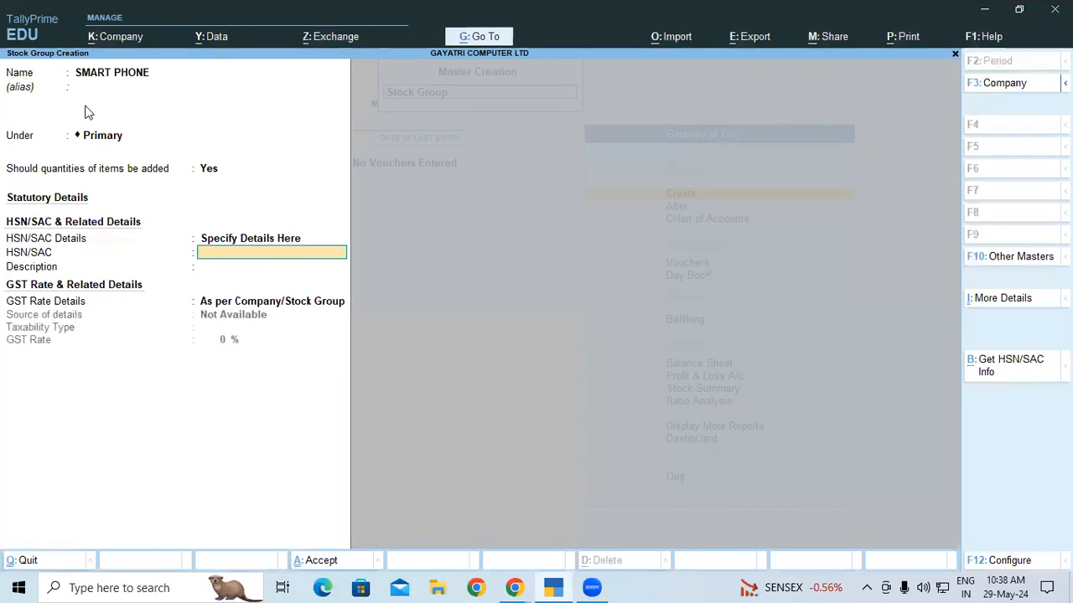
{"action": "mouse_move", "coordinate": [520, 586]}
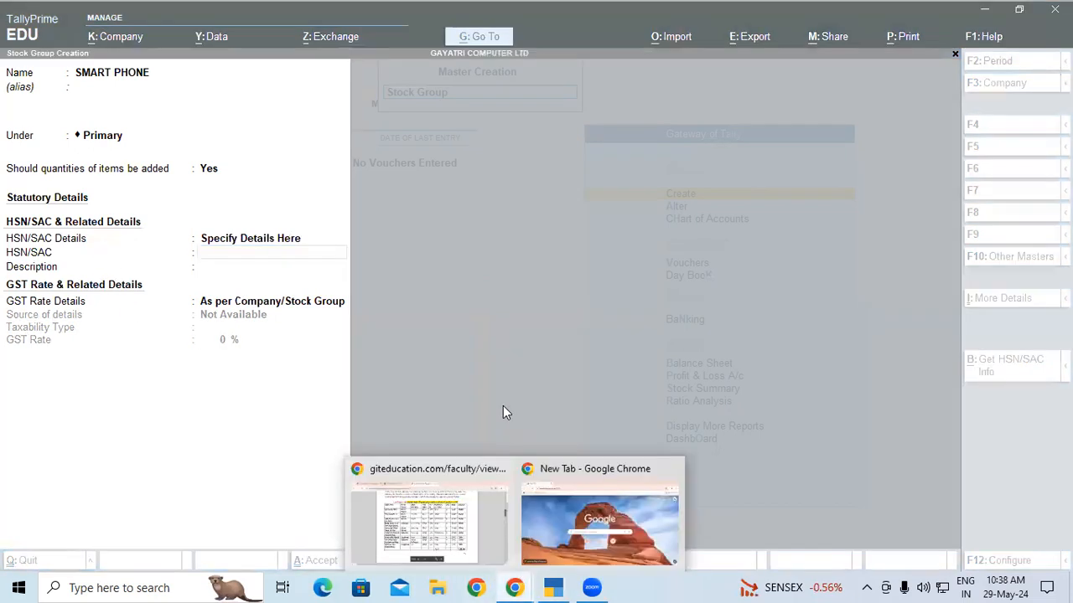
{"action": "left_click", "coordinate": [459, 534]}
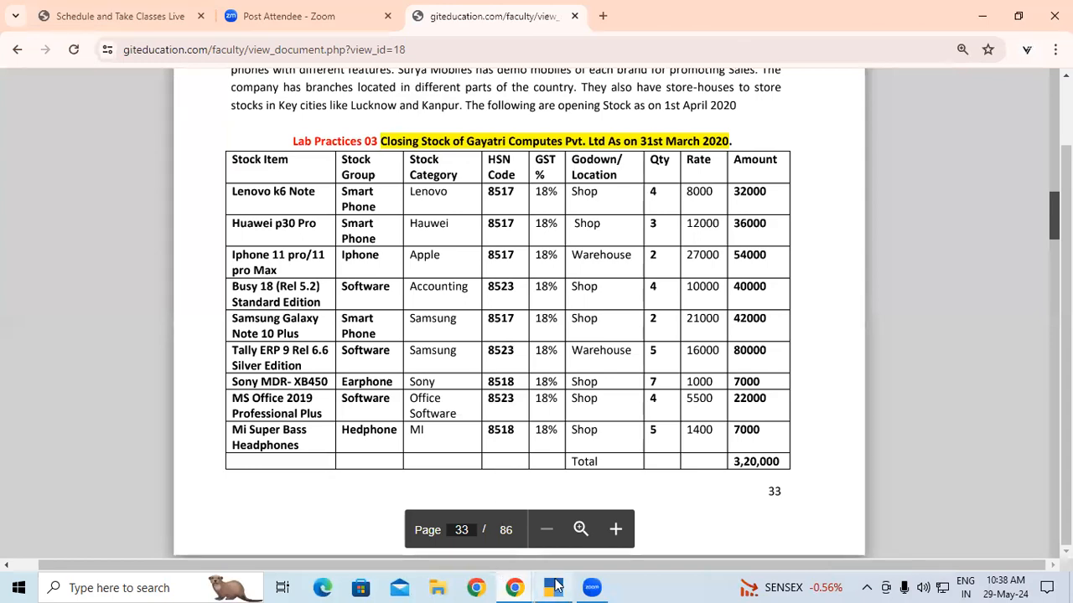
{"action": "mouse_move", "coordinate": [555, 586]}
{"action": "left_click", "coordinate": [549, 519]}
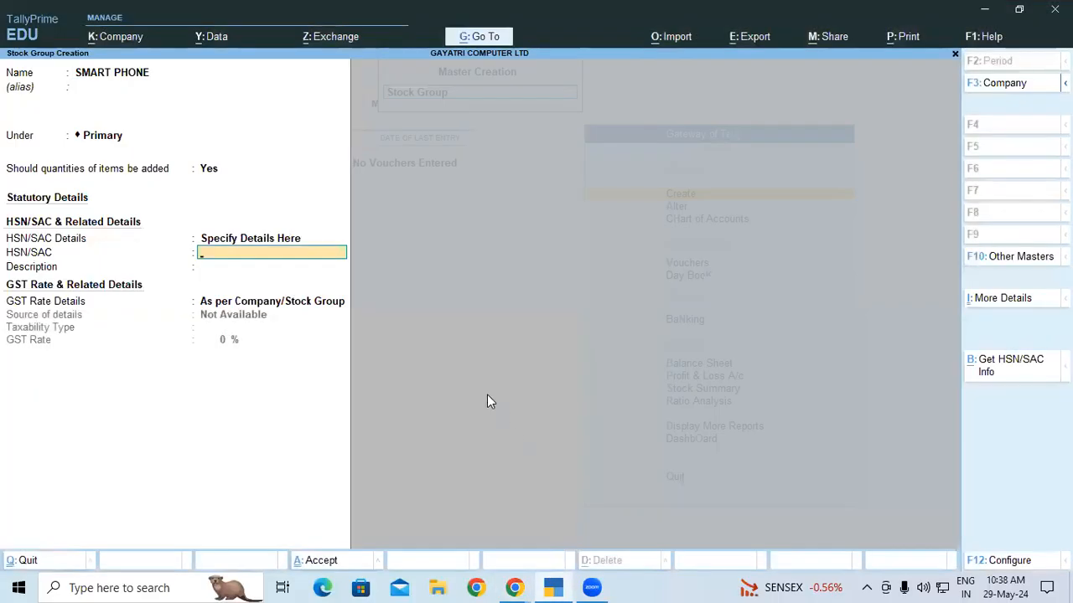
{"action": "type", "text": "8517"}
{"action": "key", "text": "Return"}
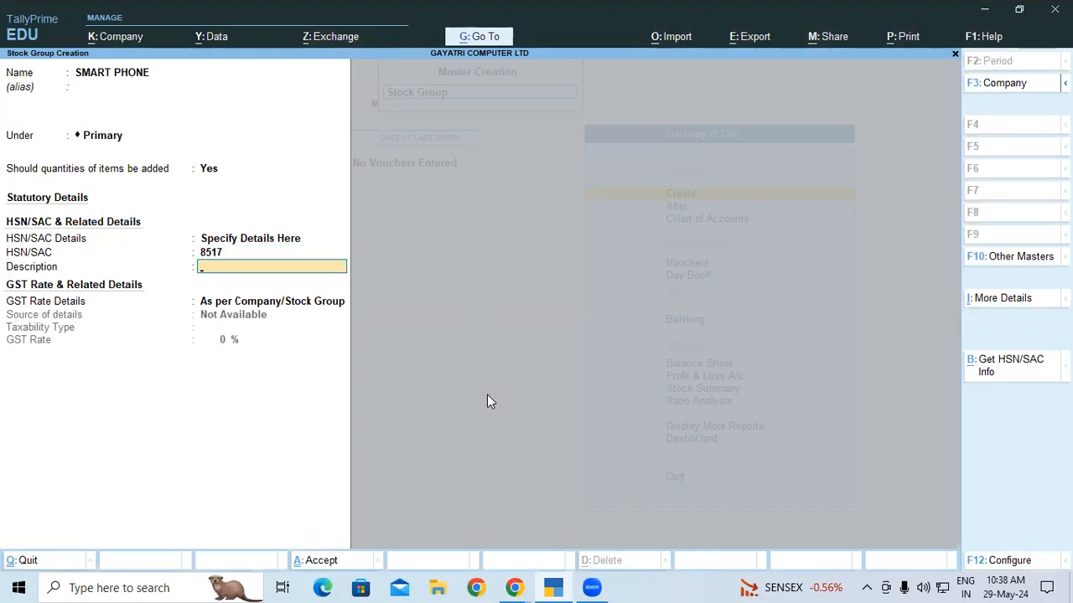
{"action": "type", "text": "SMARTPHONE"}
{"action": "key", "text": "Return"}
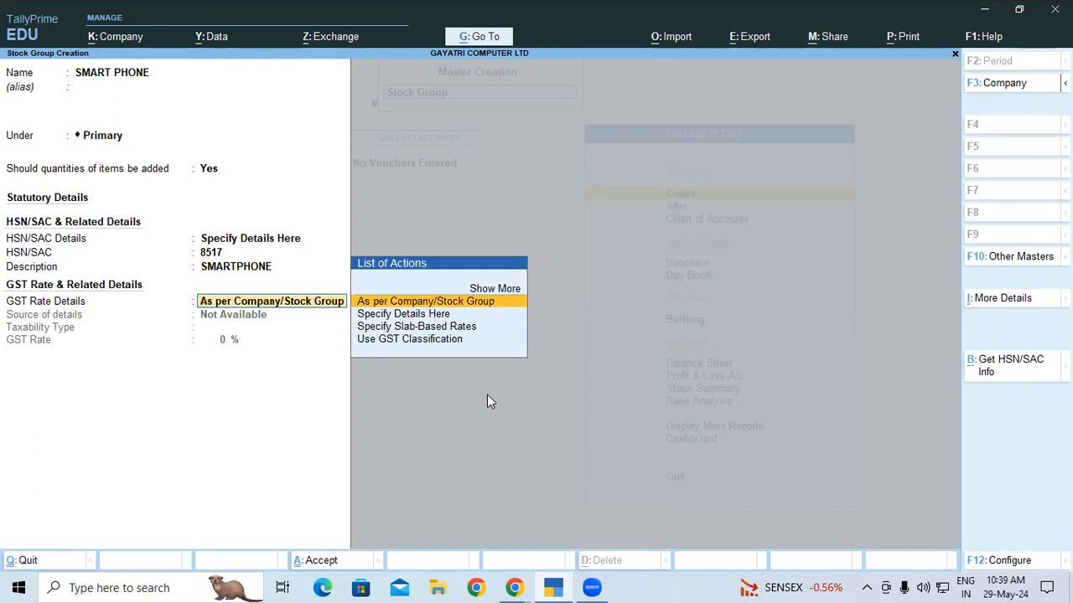
- Specify the SMART PHONE group's GST rate details directly as Taxable at 18% and save the stock group
{"action": "key", "text": "Down"}
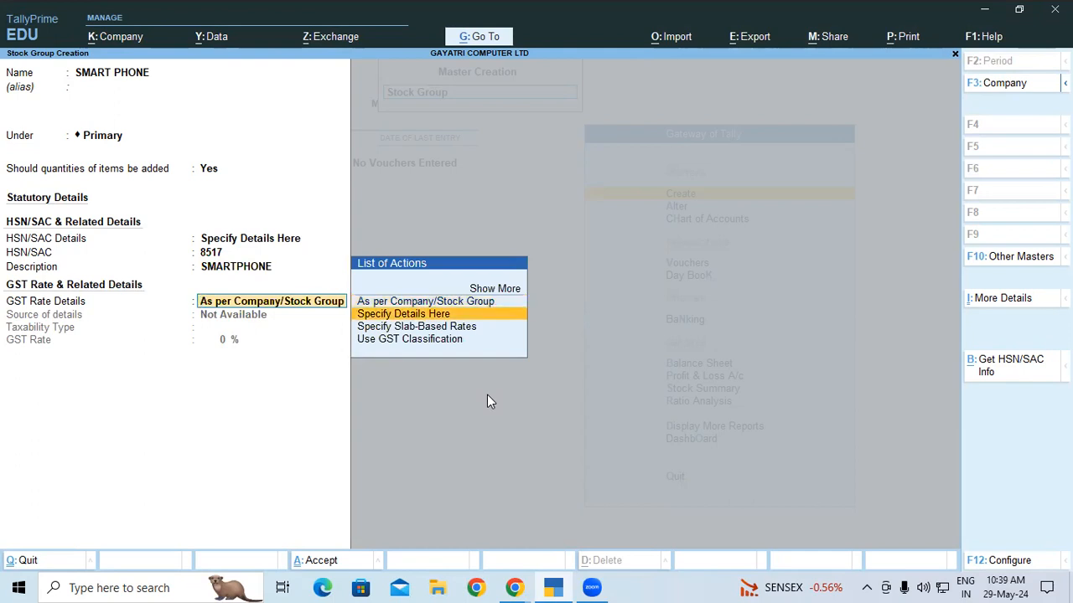
{"action": "key", "text": "Return"}
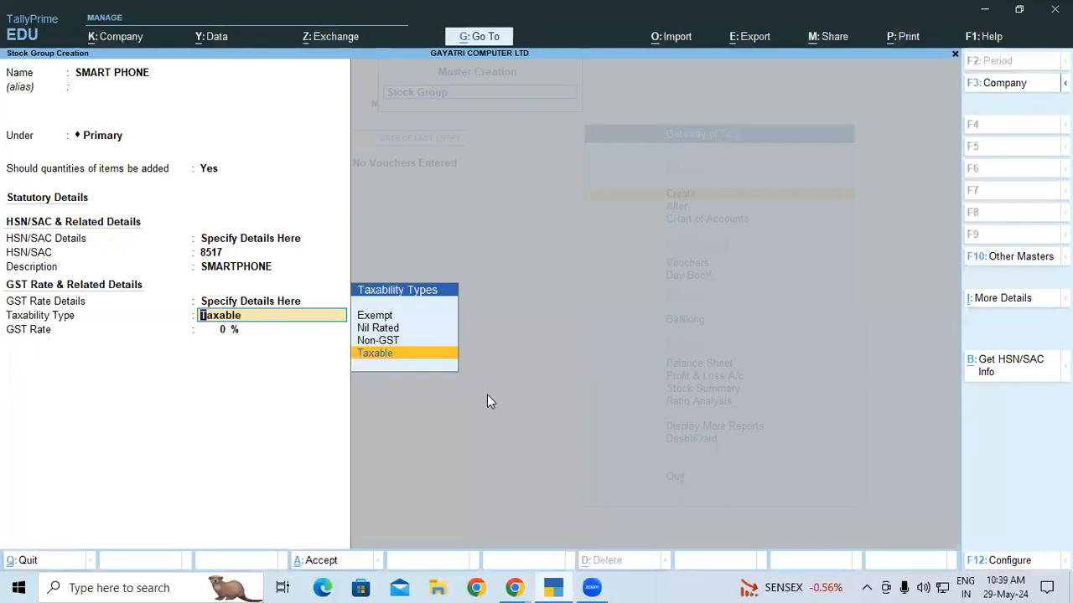
{"action": "key", "text": "Return"}
{"action": "type", "text": "18"}
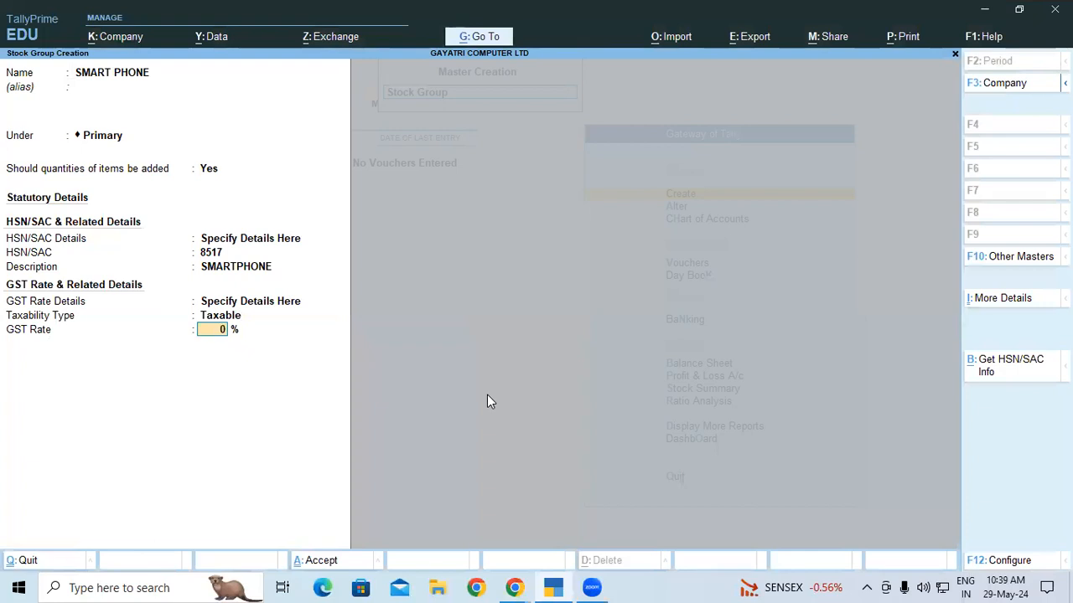
{"action": "key", "text": "Return"}
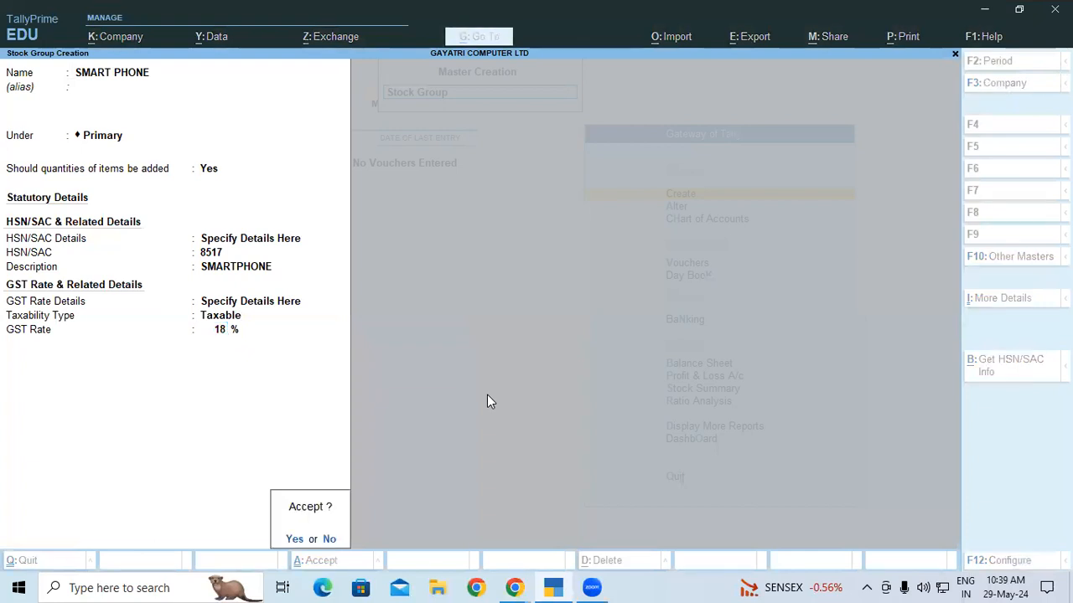
{"action": "key", "text": "Return"}
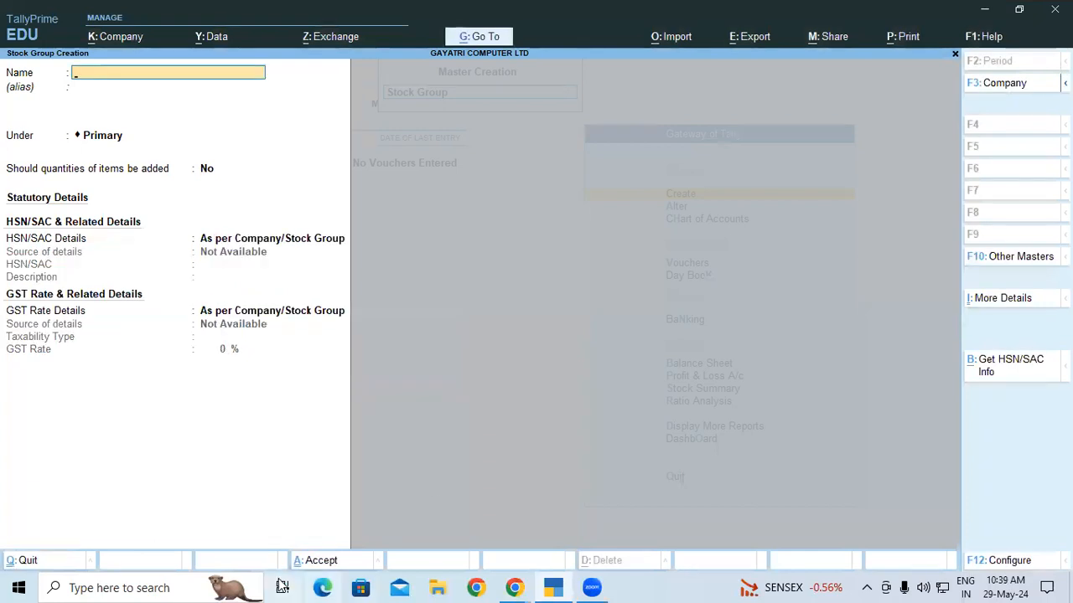
- Check the next stock group and its HSN code in the closing stock table in Chrome, and return to TallyPrime
{"action": "left_click", "coordinate": [515, 587]}
{"action": "left_click", "coordinate": [668, 471]}
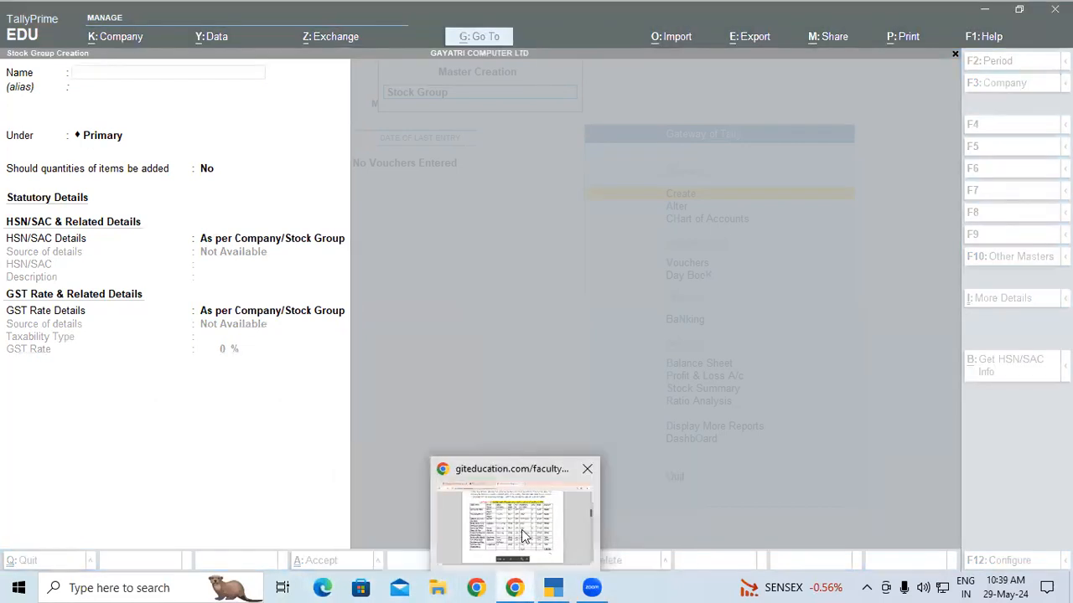
{"action": "left_click", "coordinate": [474, 489]}
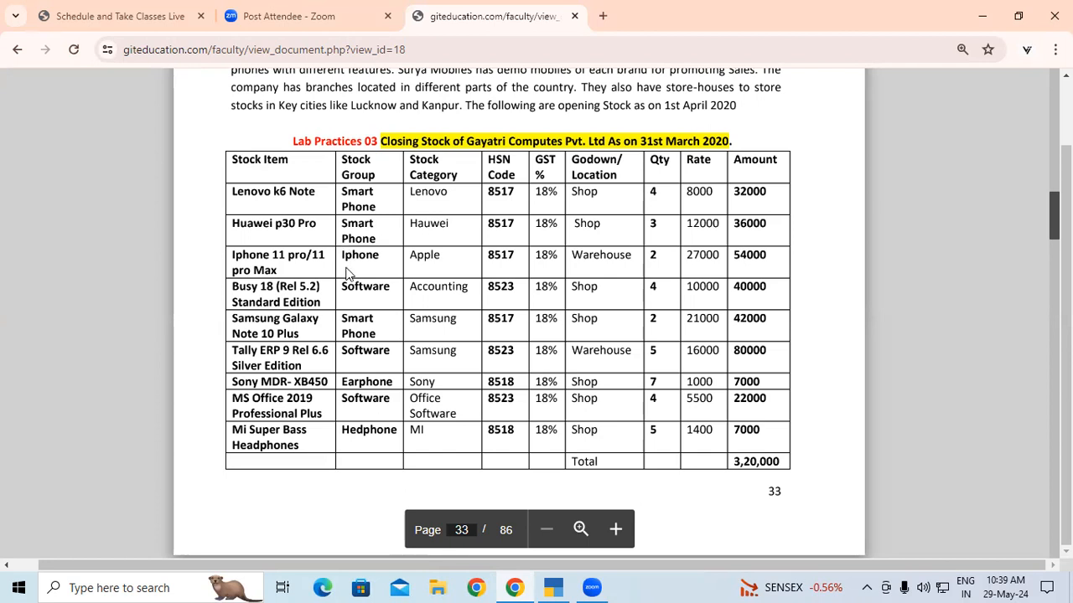
{"action": "left_click", "coordinate": [553, 588]}
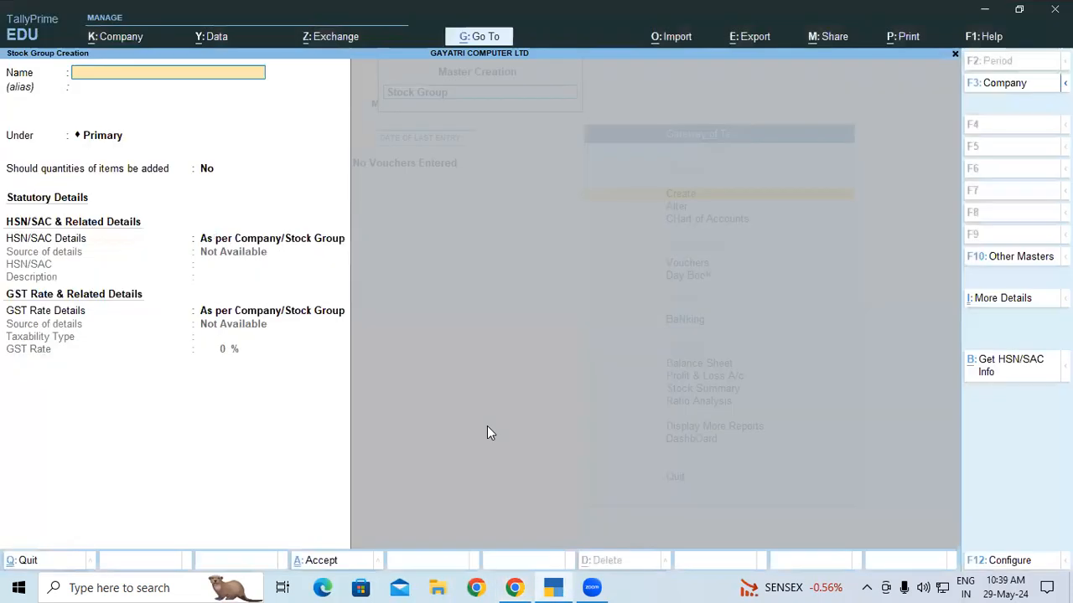
- Name the new stock group IPHONE, keep it under Primary, and set quantities of items to be added to Yes
{"action": "type", "text": "IPHONE"}
{"action": "key", "text": "Return"}
{"action": "key", "text": "Return"}
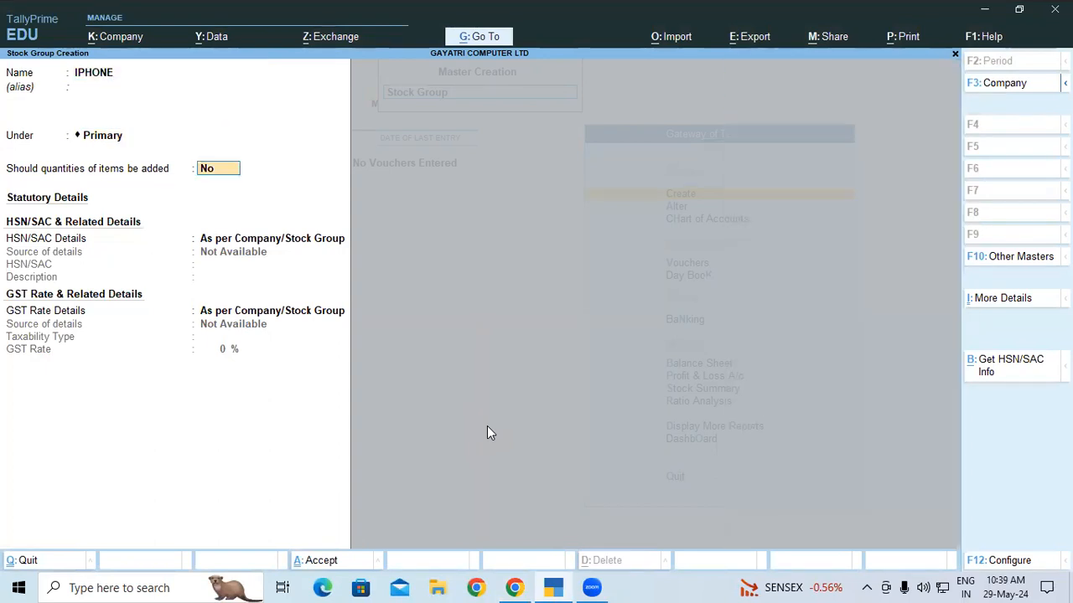
{"action": "type", "text": "y"}
{"action": "key", "text": "Return"}
- Specify the IPHONE group's HSN/SAC details directly, with code 8517 and the description IPHONE
{"action": "key", "text": "Down"}
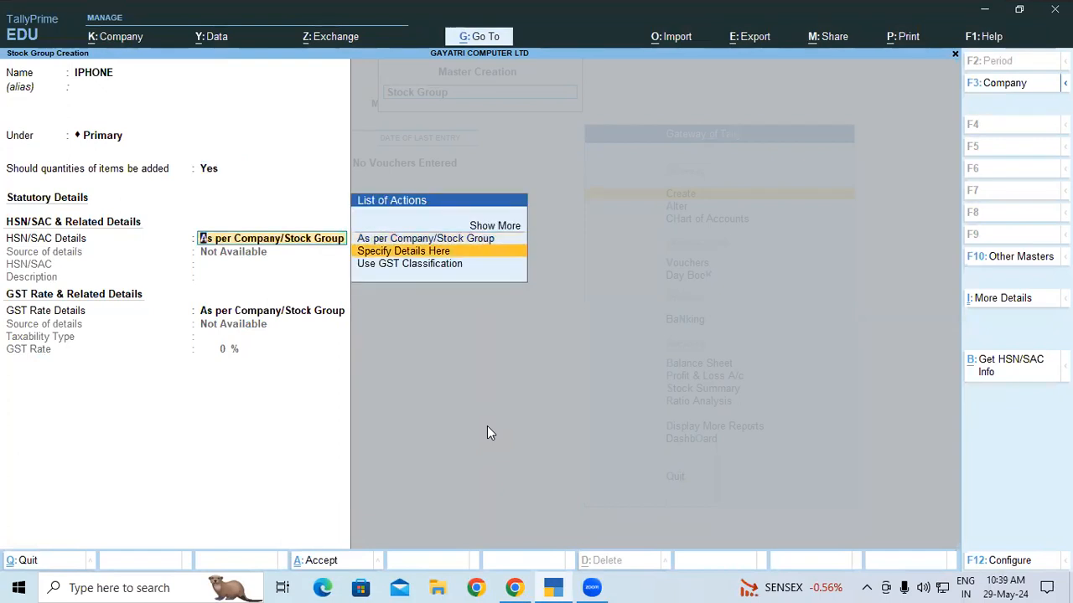
{"action": "key", "text": "Return"}
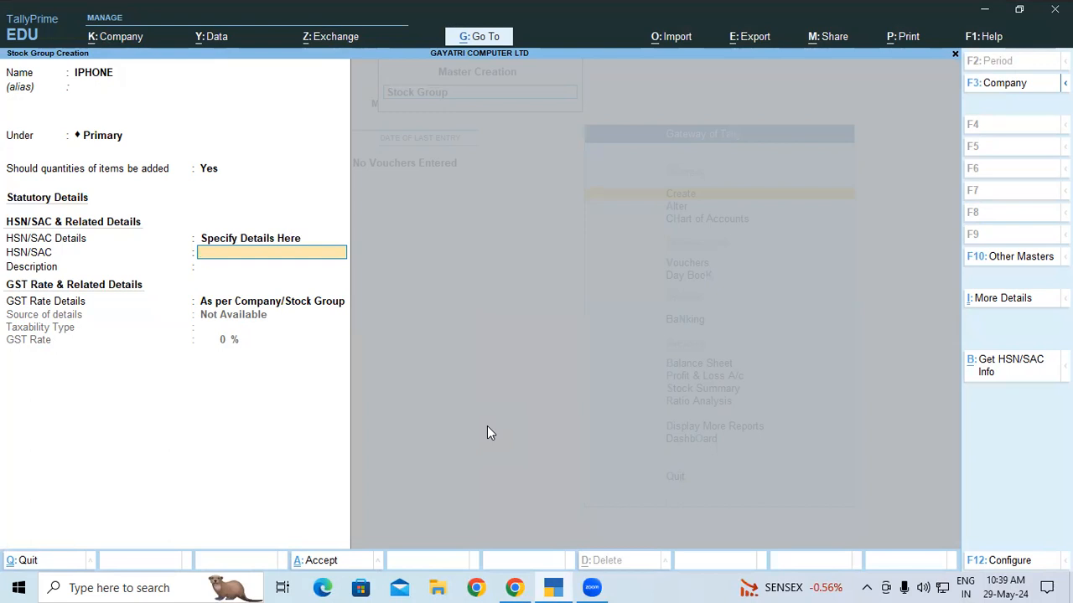
{"action": "type", "text": "8517"}
{"action": "key", "text": "Return"}
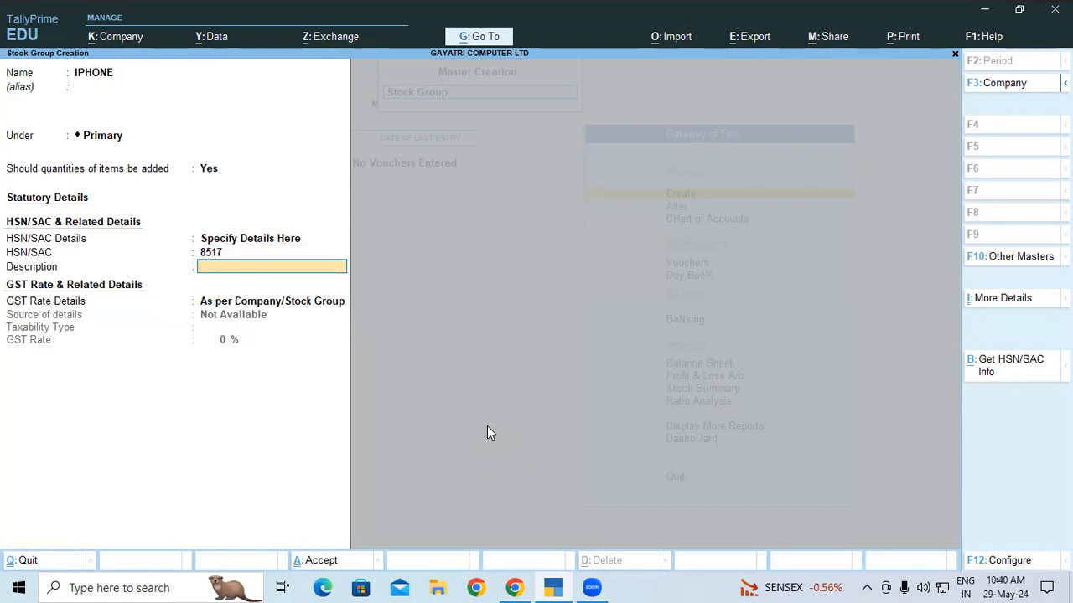
{"action": "type", "text": "IPHONE"}
{"action": "key", "text": "Return"}
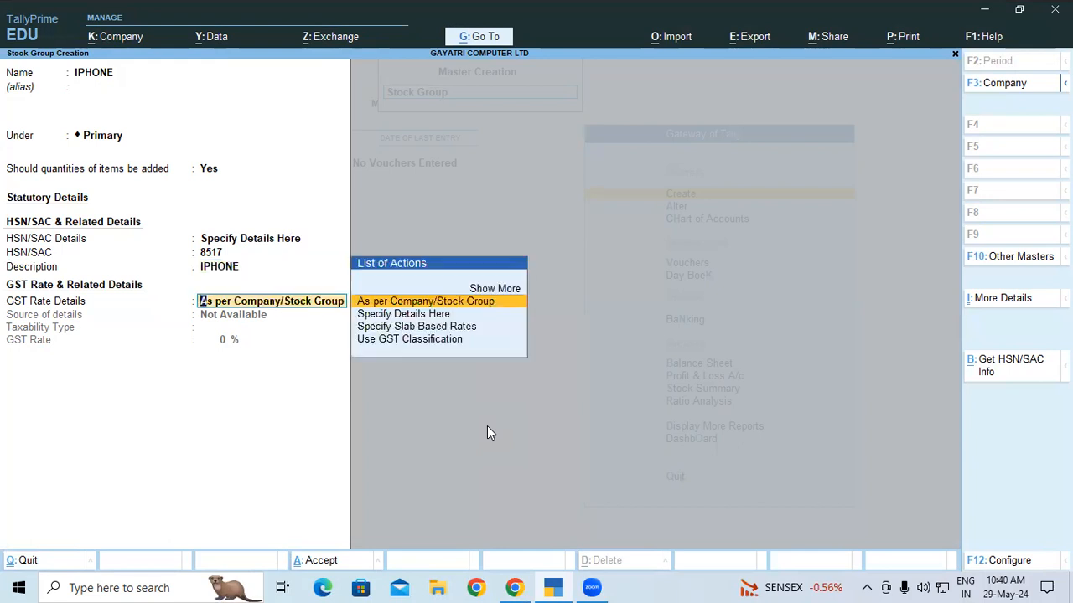
- Specify the IPHONE group's GST rate details directly as Taxable at 18% and save the stock group
{"action": "key", "text": "Down"}
{"action": "key", "text": "Return"}
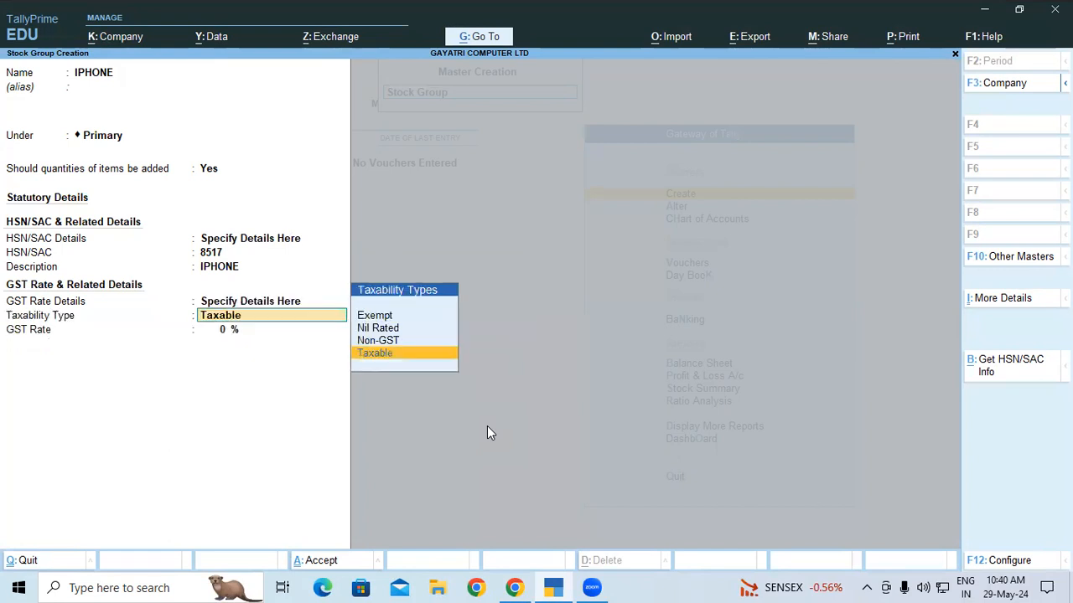
{"action": "key", "text": "Return"}
{"action": "type", "text": "18"}
{"action": "key", "text": "Return"}
{"action": "key", "text": "Return"}
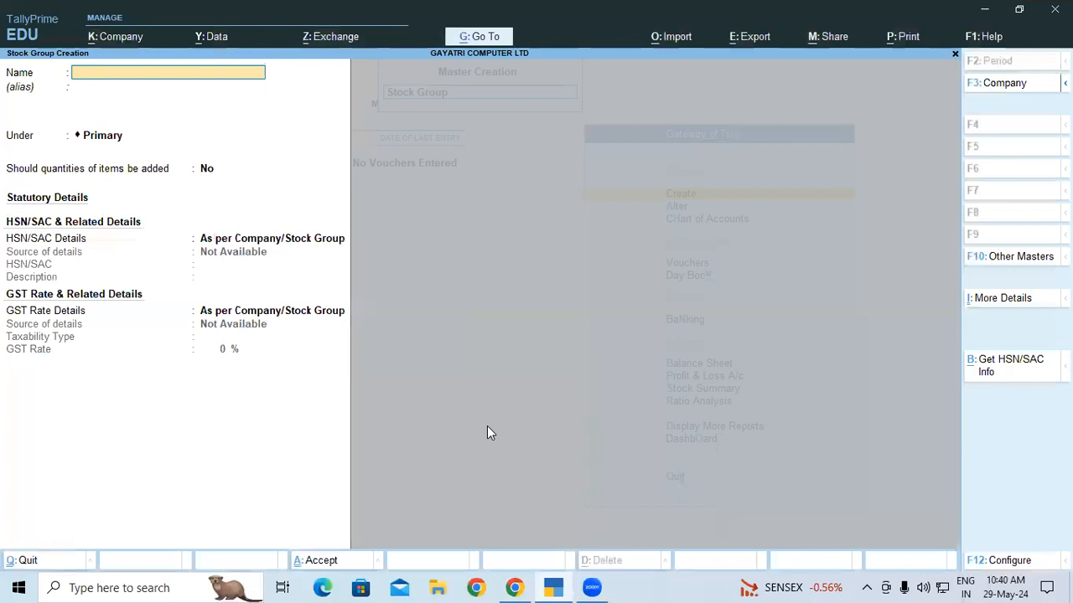
- Using the closing stock table in Chrome, set up a TallyPrime stock group named SOFTWARE under Primary with quantities of items added set to Yes
{"action": "left_click", "coordinate": [515, 587]}
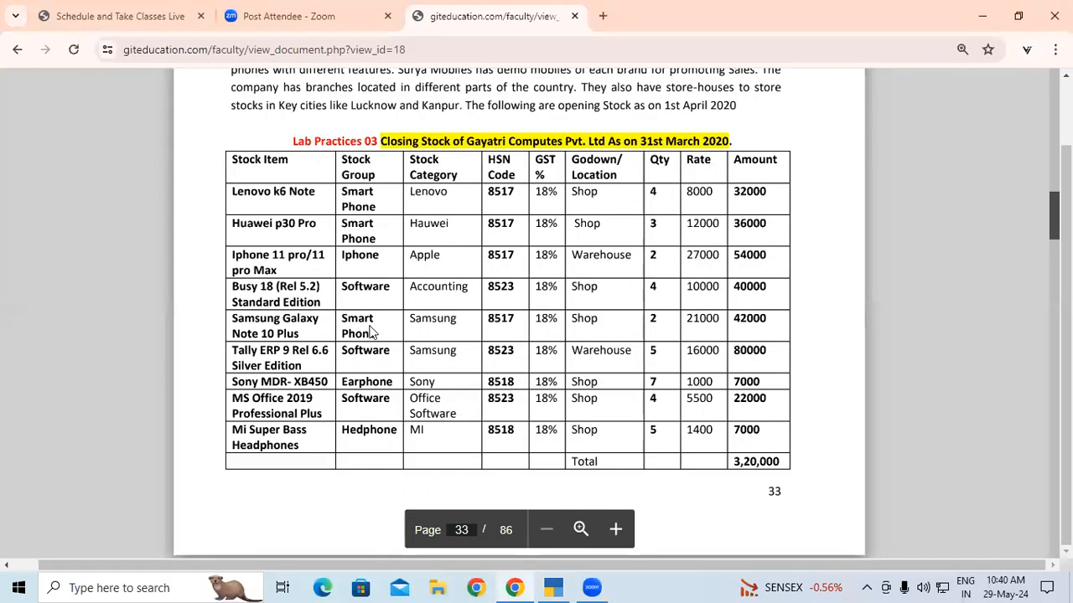
{"action": "left_click", "coordinate": [553, 587]}
{"action": "type", "text": "S"}
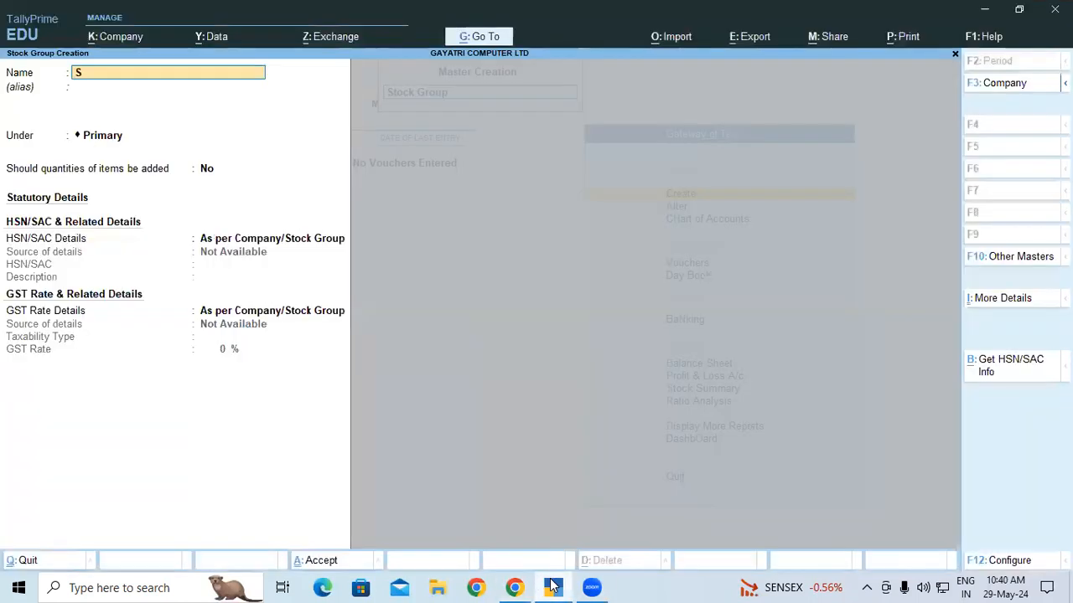
{"action": "type", "text": "OFTWARE"}
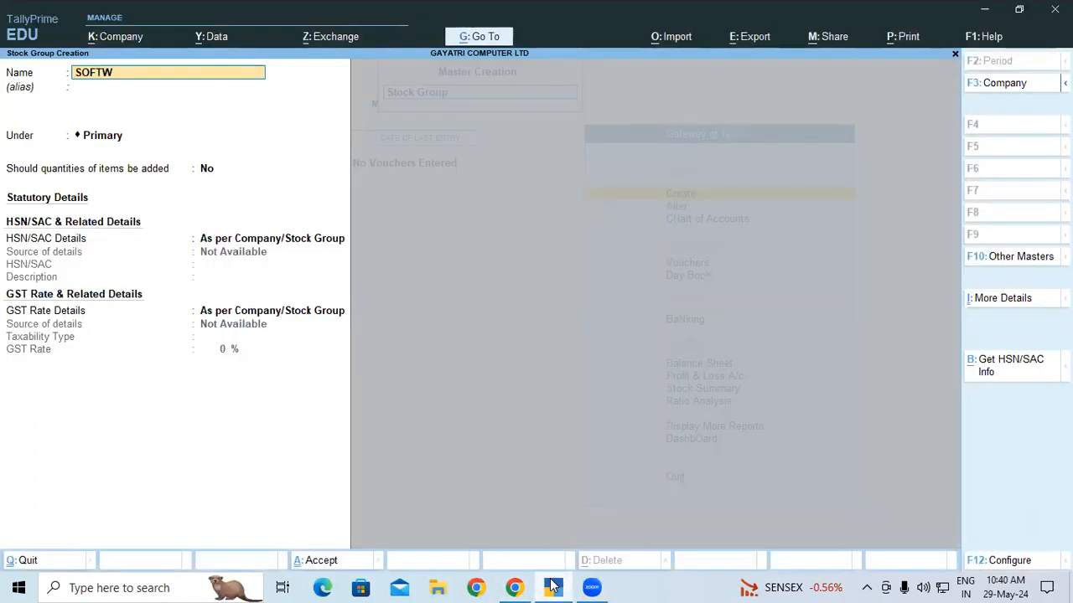
{"action": "key", "text": "Return"}
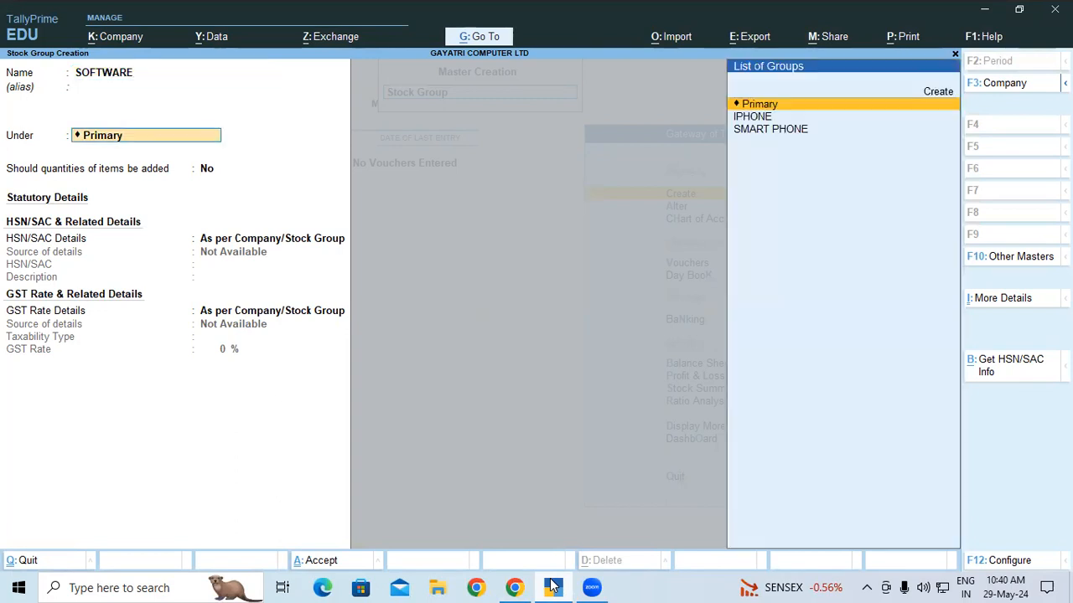
{"action": "key", "text": "Return"}
{"action": "type", "text": "y"}
{"action": "key", "text": "Return"}
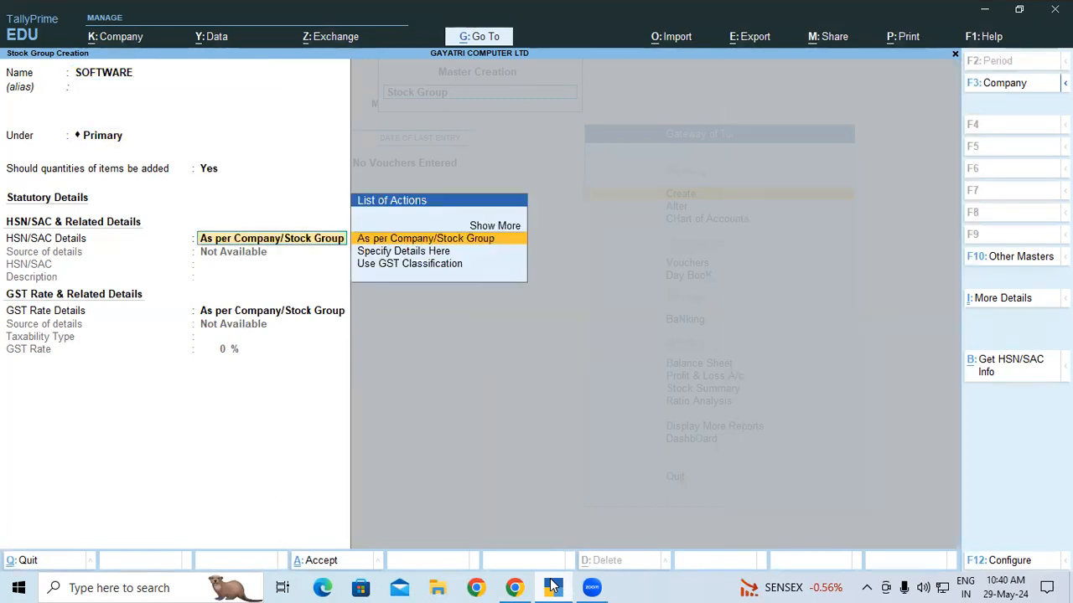
- Specify the SOFTWARE group's HSN/SAC details directly, with code 8523 and the description SOFTWARE
{"action": "key", "text": "Down"}
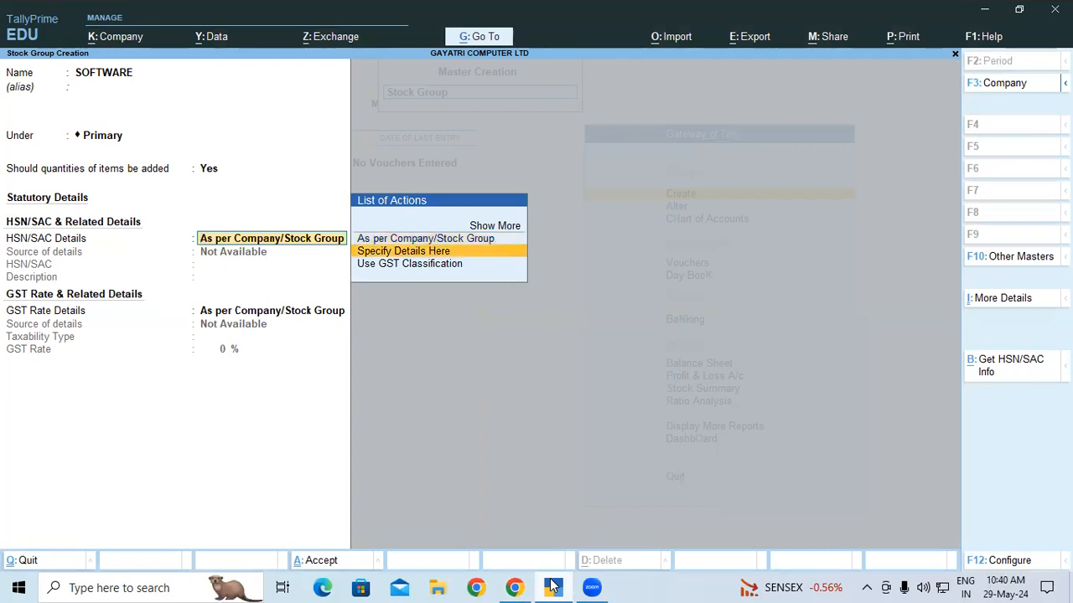
{"action": "key", "text": "Return"}
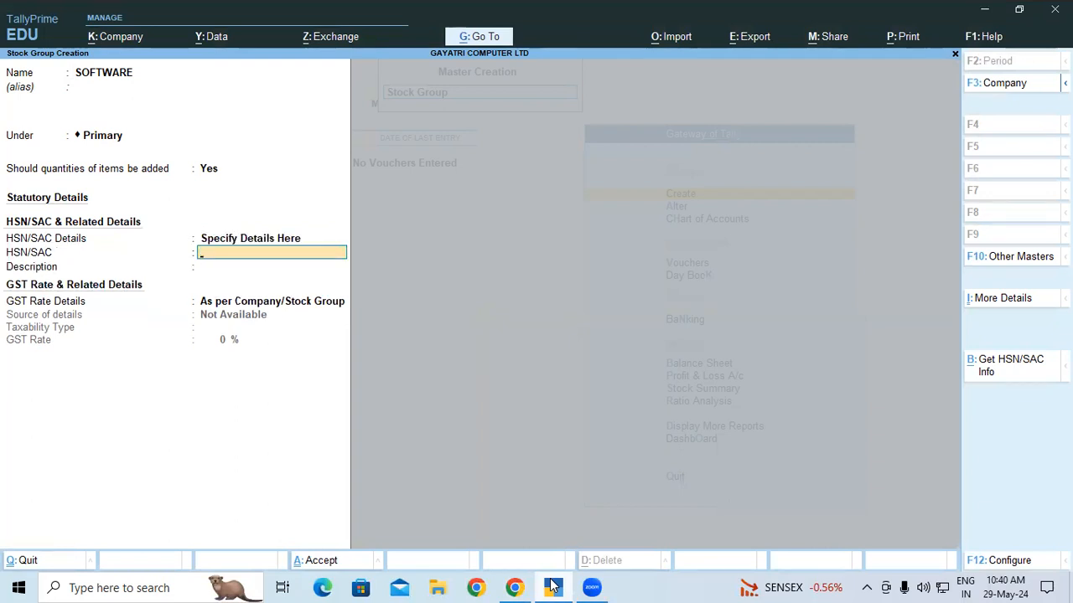
{"action": "type", "text": "8523"}
{"action": "key", "text": "Return"}
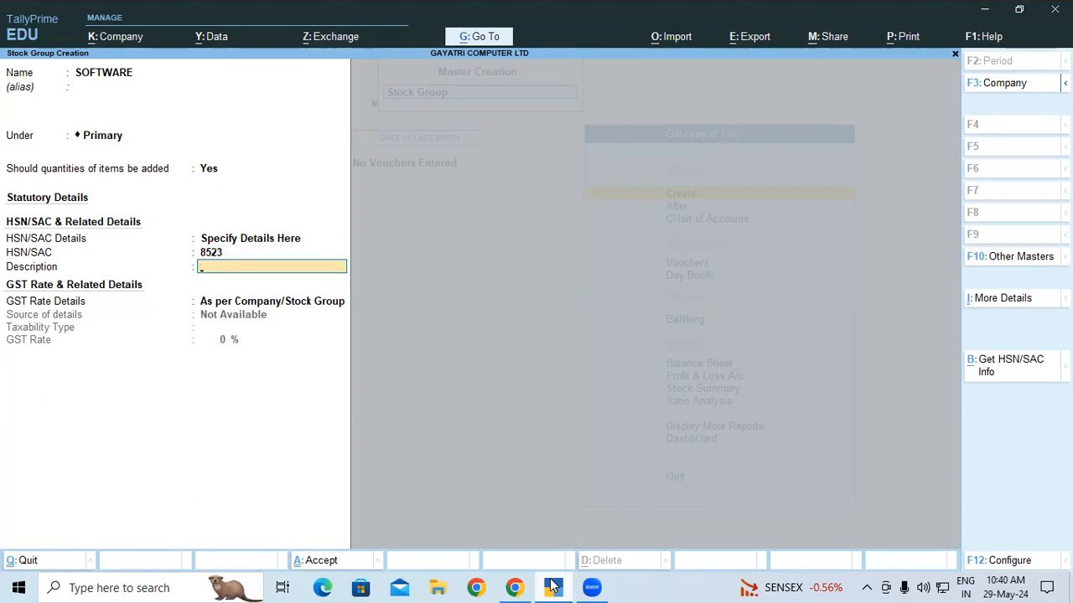
{"action": "type", "text": "SOFTWARE"}
{"action": "key", "text": "Return"}
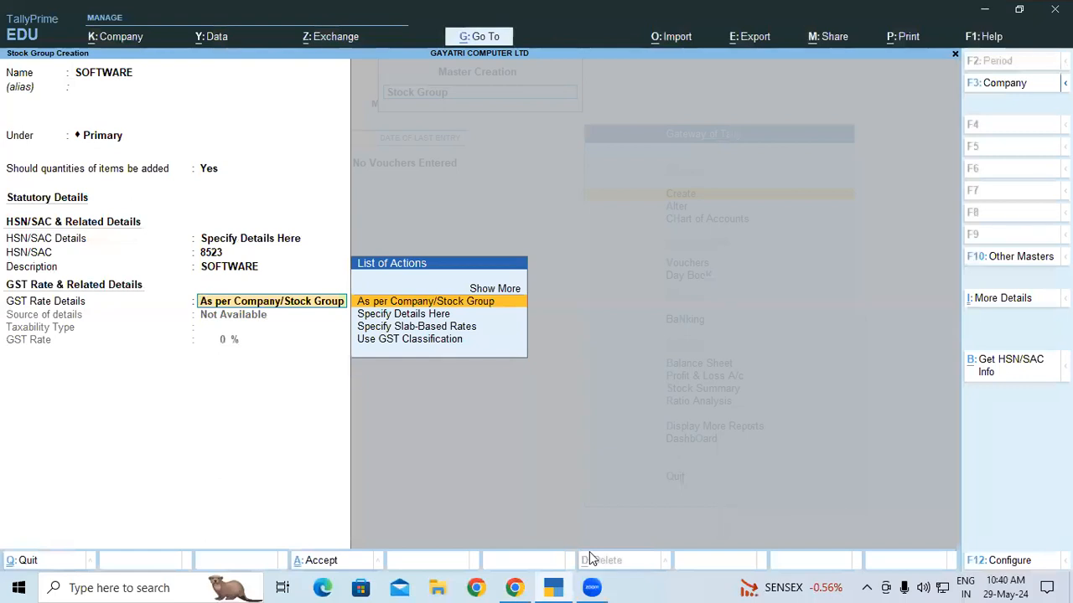
- Specify the SOFTWARE group's GST rate details directly as Taxable at 18% and save the stock group
{"action": "key", "text": "Down"}
{"action": "key", "text": "Return"}
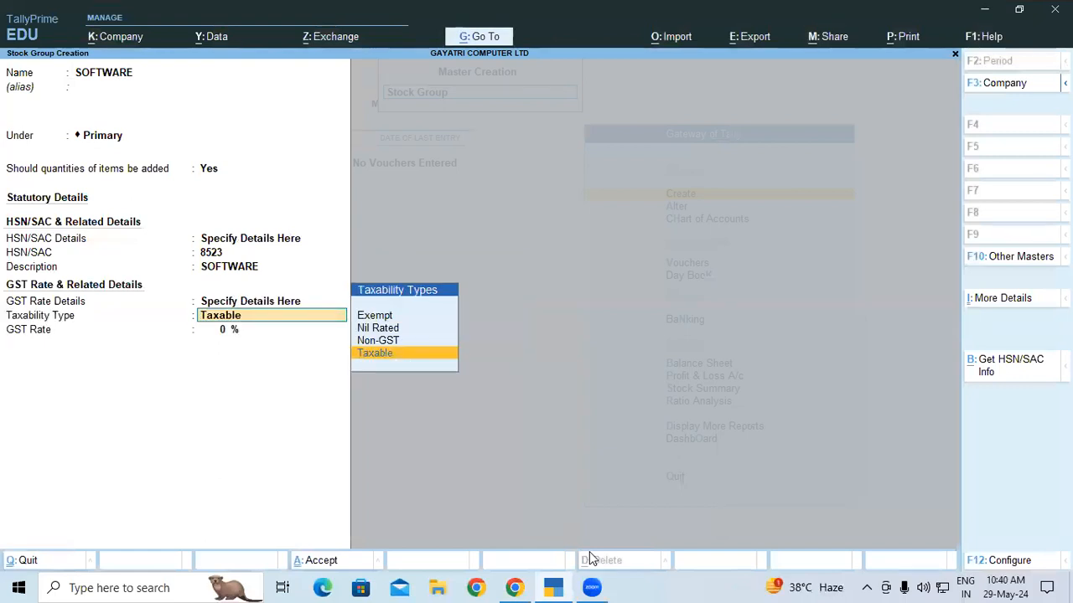
{"action": "key", "text": "Return"}
{"action": "type", "text": "18"}
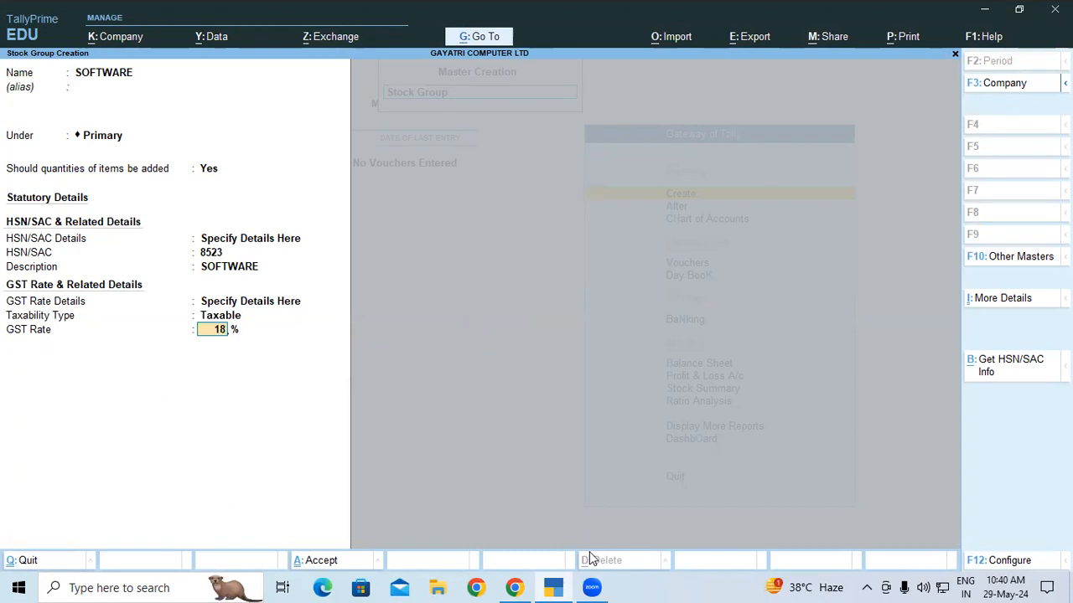
{"action": "key", "text": "Return"}
{"action": "key", "text": "Return"}
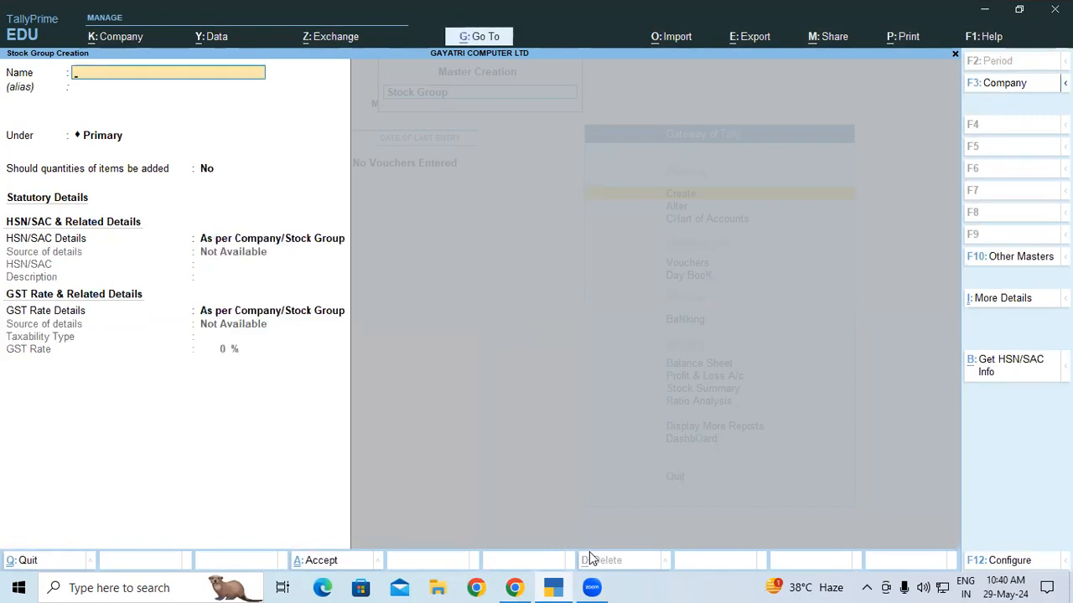
- Using the closing stock table in Chrome, set up a TallyPrime stock group named EARPHONE under Primary with quantities of items added set to Yes
{"action": "left_click", "coordinate": [518, 586]}
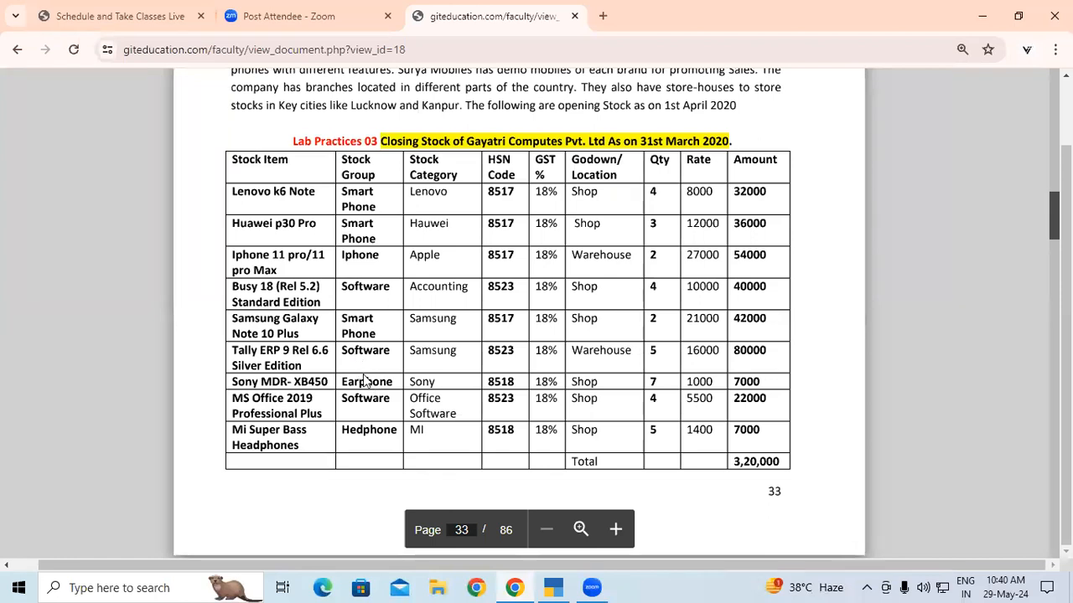
{"action": "left_click", "coordinate": [553, 586]}
{"action": "type", "text": "EARPHONE"}
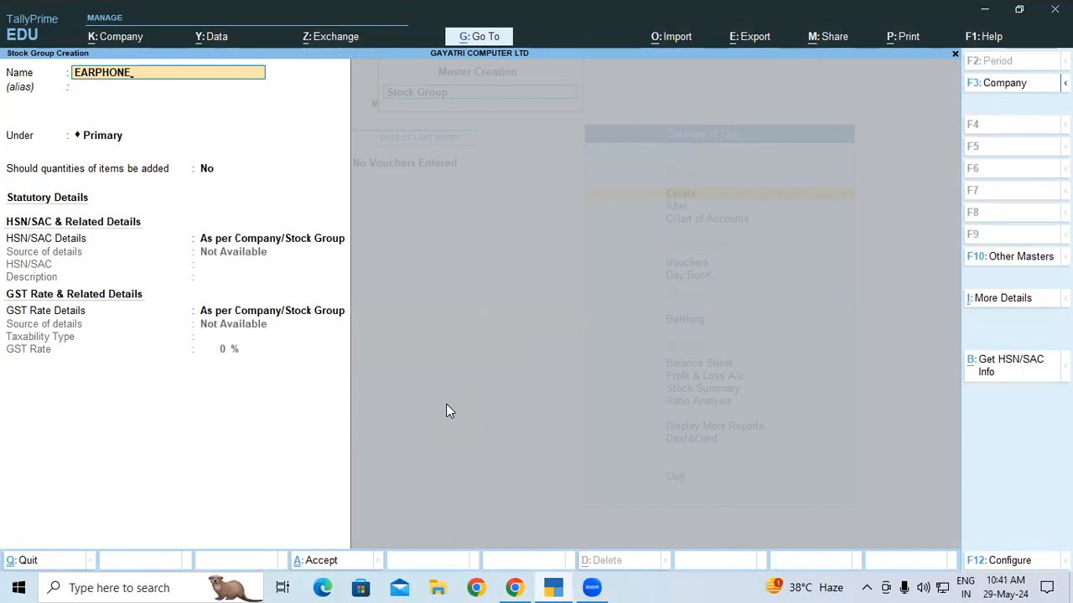
{"action": "key", "text": "Return"}
{"action": "key", "text": "Return"}
{"action": "key", "text": "Return"}
{"action": "type", "text": "y"}
{"action": "key", "text": "Return"}
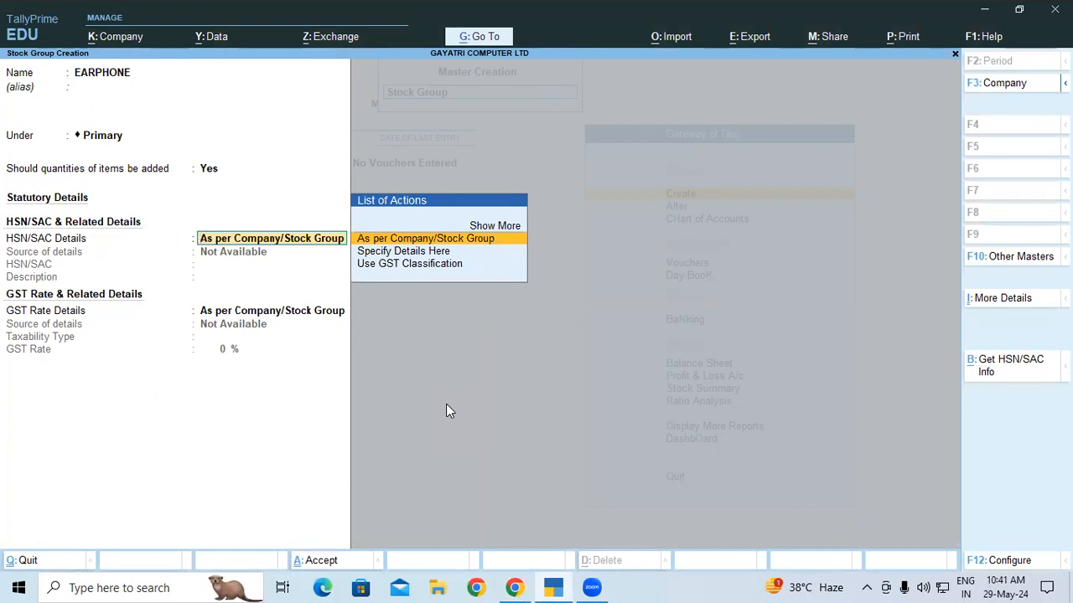
- Specify the EARPHONE group's HSN/SAC details directly, with code 8518 and the description EARPHONE
{"action": "key", "text": "Down"}
{"action": "key", "text": "Return"}
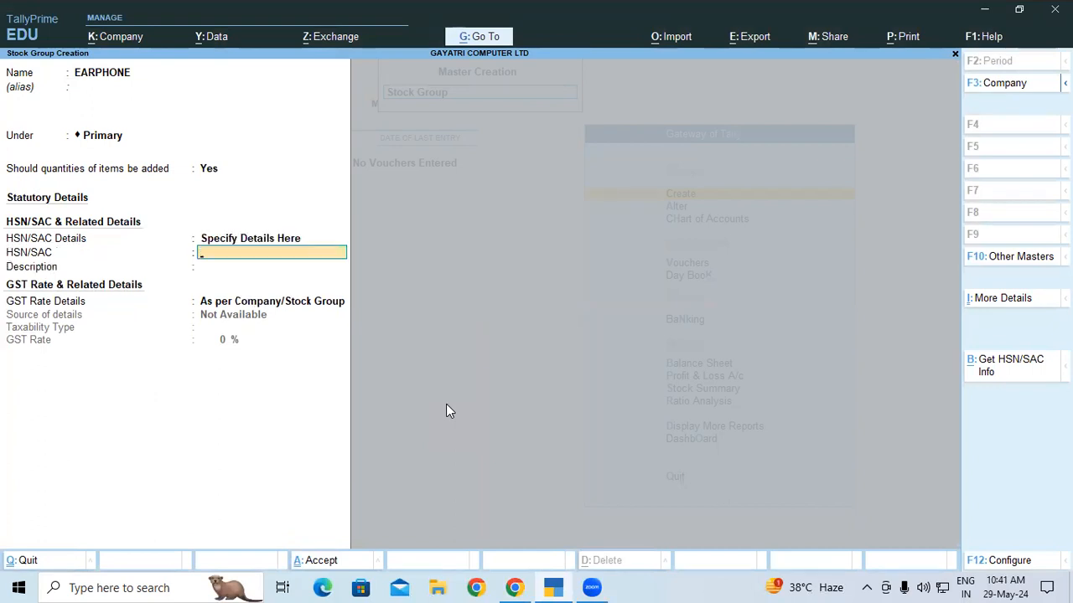
{"action": "type", "text": "8518"}
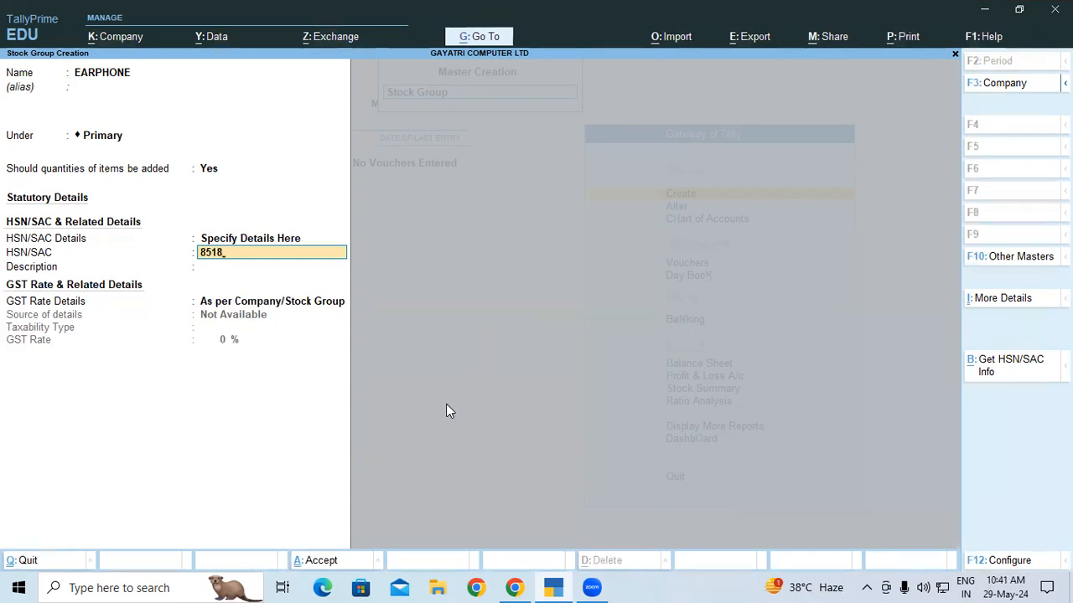
{"action": "key", "text": "Return"}
{"action": "type", "text": "EARPHONE"}
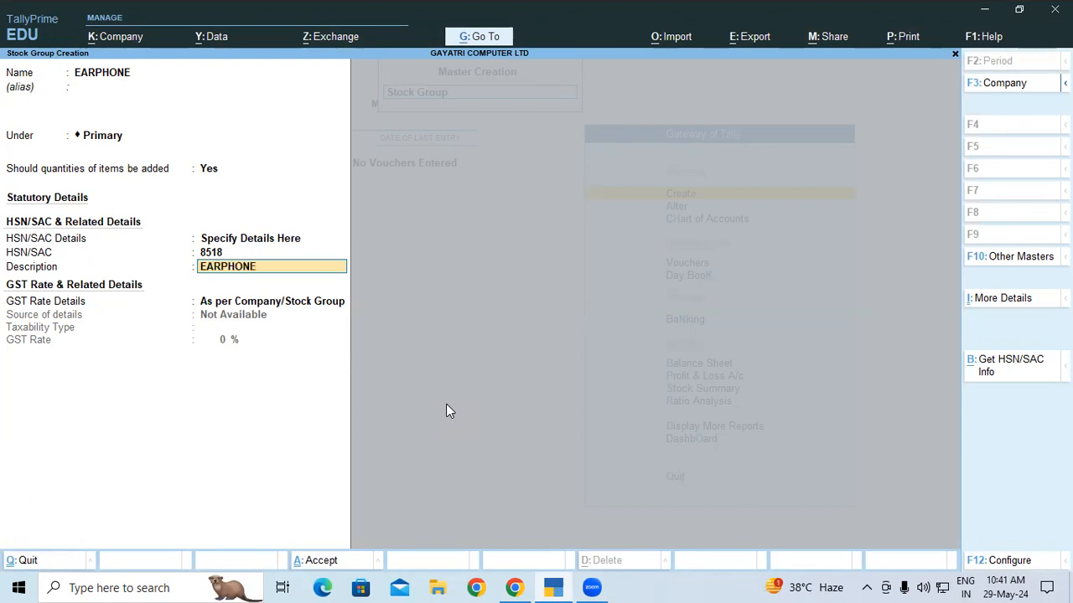
{"action": "key", "text": "Return"}
- Specify the EARPHONE group's GST rate details directly as Taxable at 18% and save the stock group
{"action": "key", "text": "Down"}
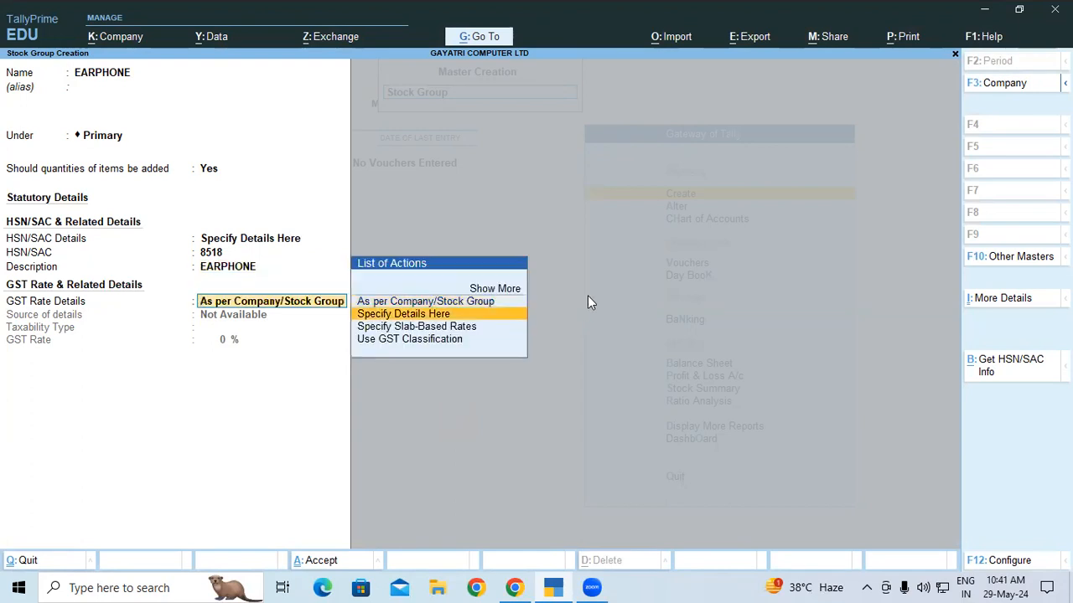
{"action": "key", "text": "Return"}
{"action": "key", "text": "Return"}
{"action": "type", "text": "18"}
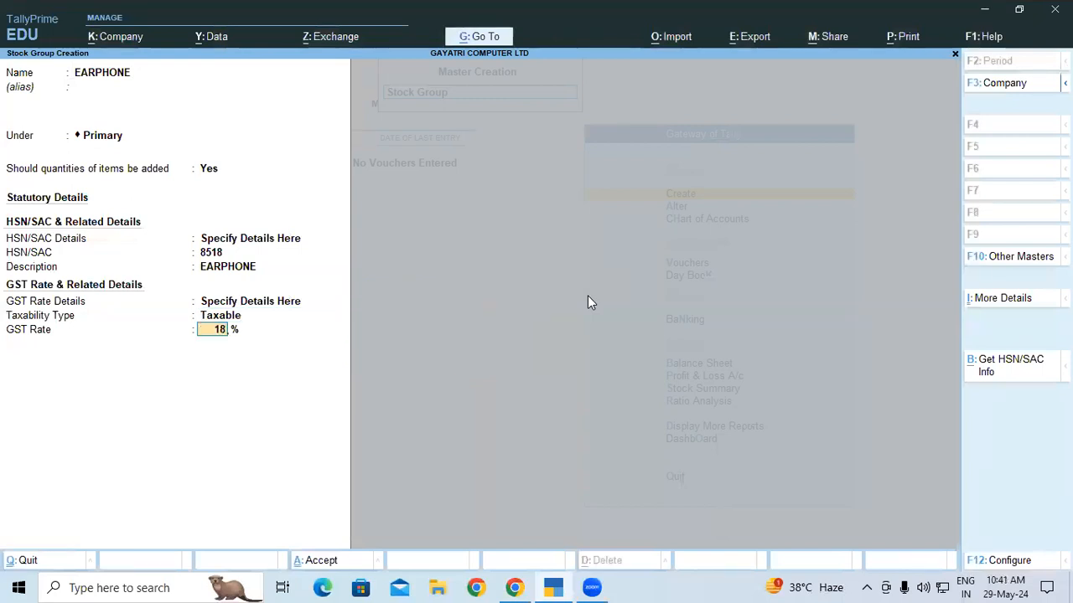
{"action": "key", "text": "Return"}
{"action": "key", "text": "Return"}
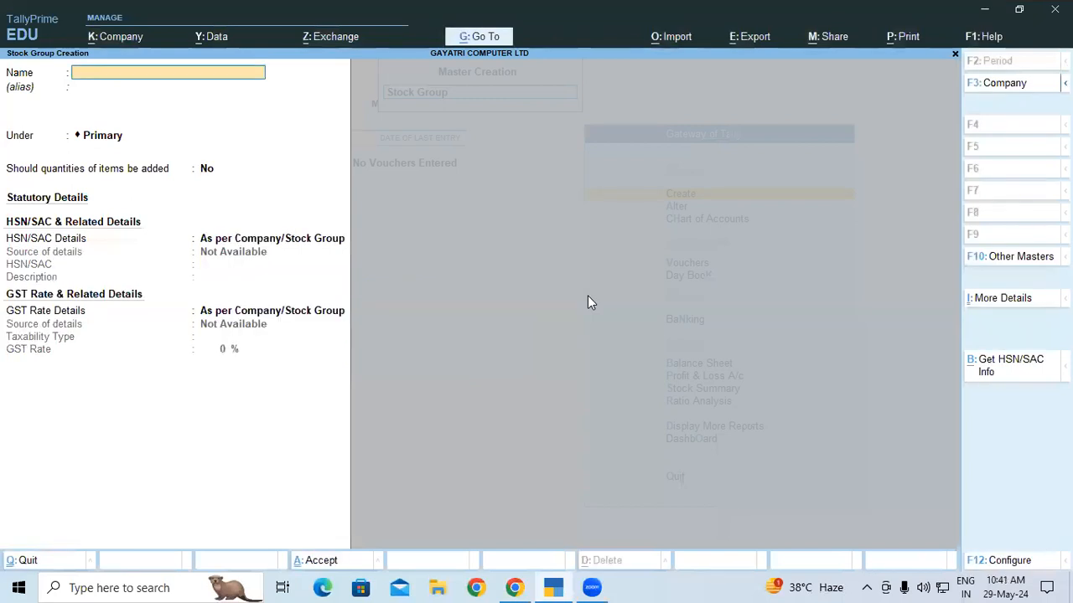
- Using the closing stock table in Chrome, set up a TallyPrime stock group named HEADPHONE under Primary with quantities of items added set to Yes
{"action": "left_click", "coordinate": [513, 588]}
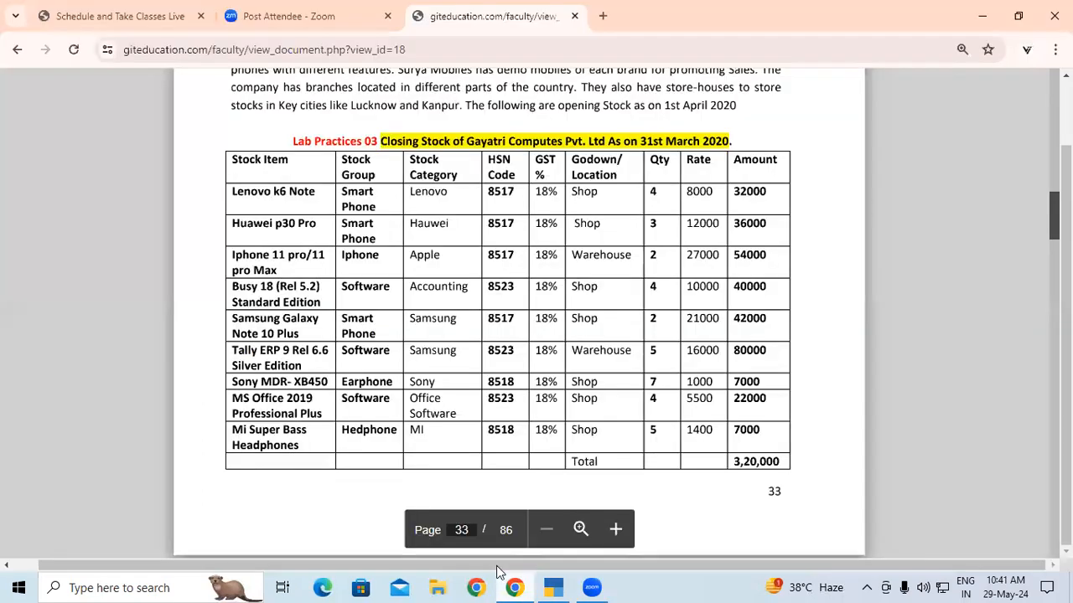
{"action": "left_click", "coordinate": [553, 588]}
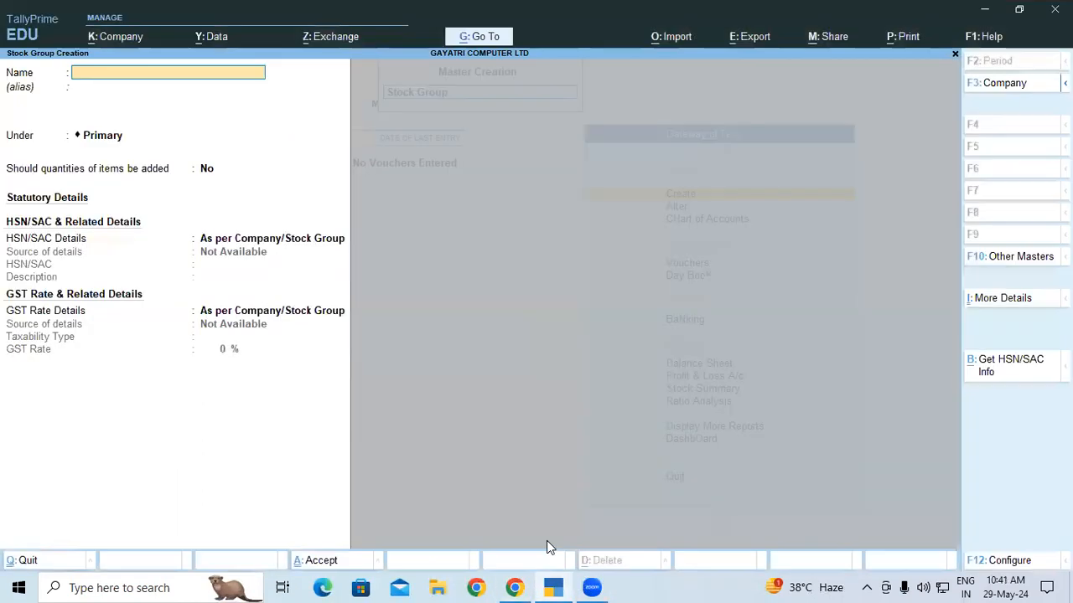
{"action": "type", "text": "HEADPHONE"}
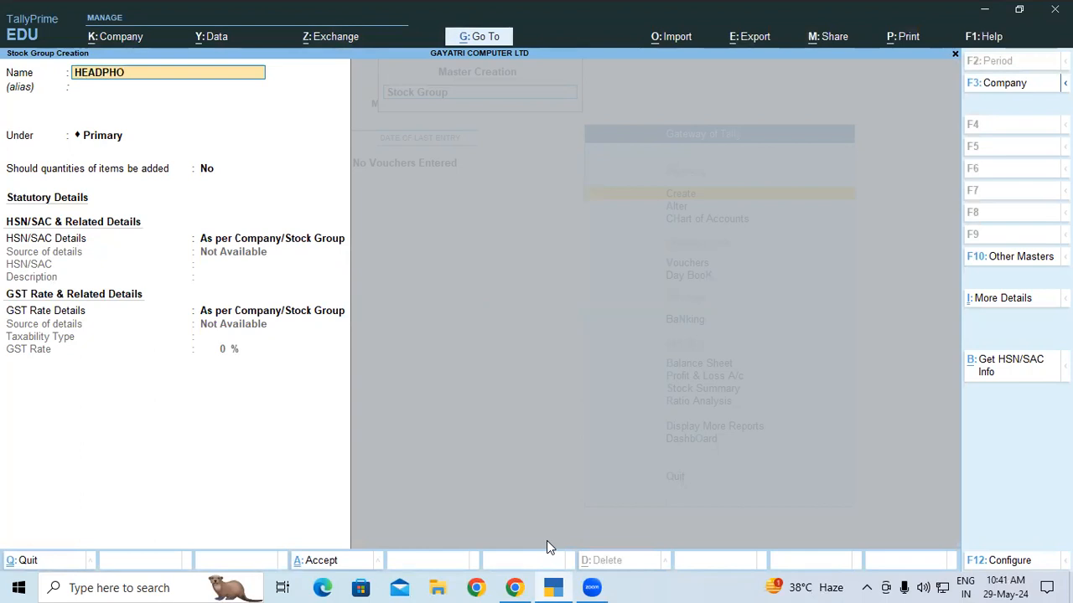
{"action": "key", "text": "Return"}
{"action": "key", "text": "Return"}
{"action": "key", "text": "Return"}
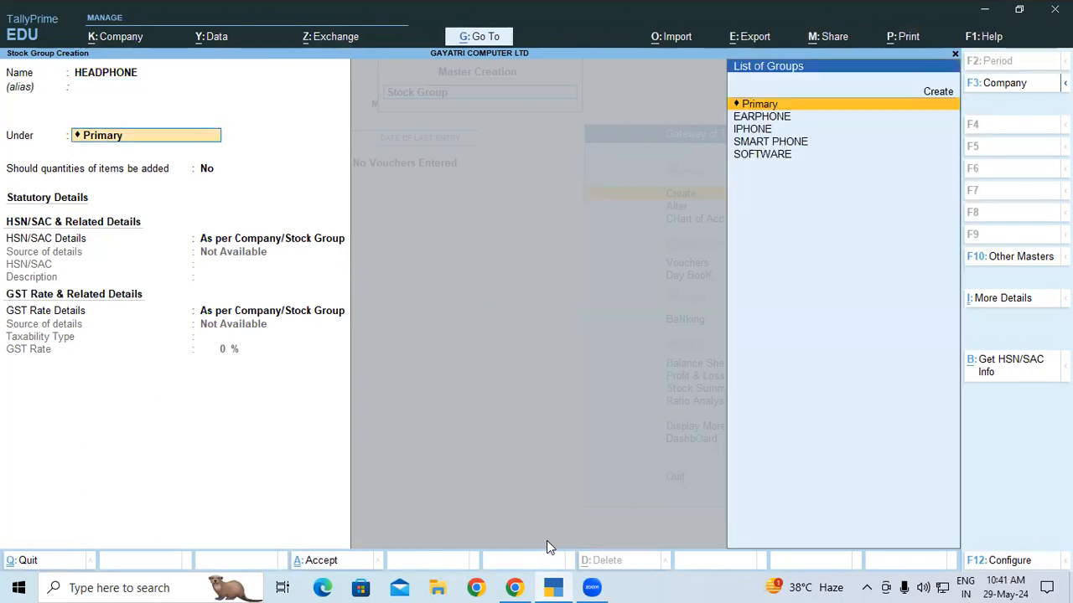
{"action": "key", "text": "t"}
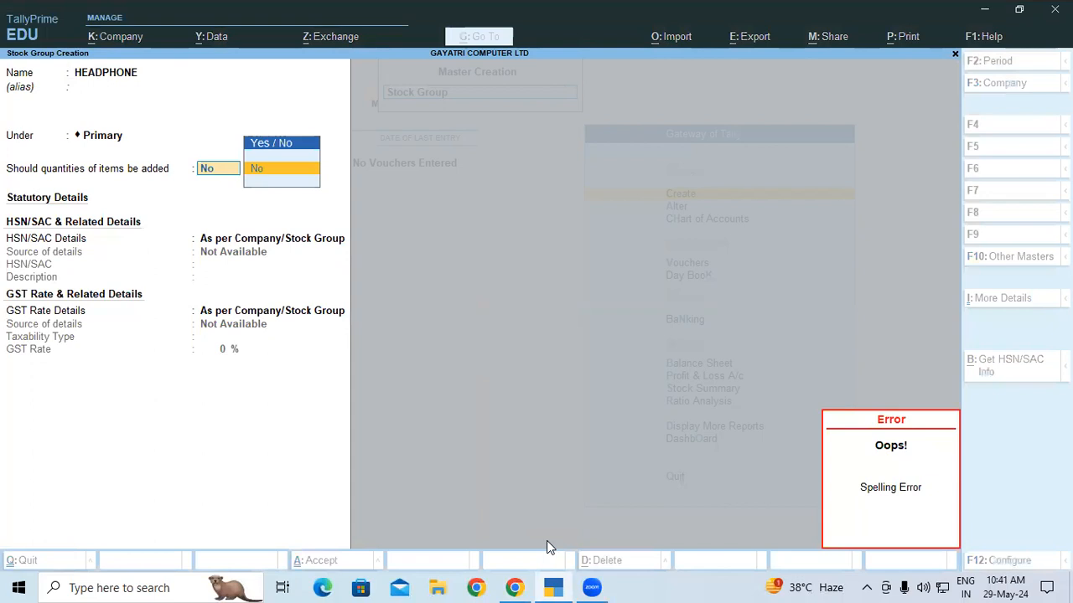
{"action": "key", "text": "Escape"}
{"action": "key", "text": "y"}
{"action": "key", "text": "BackSpace"}
{"action": "key", "text": "BackSpace"}
{"action": "key", "text": "BackSpace"}
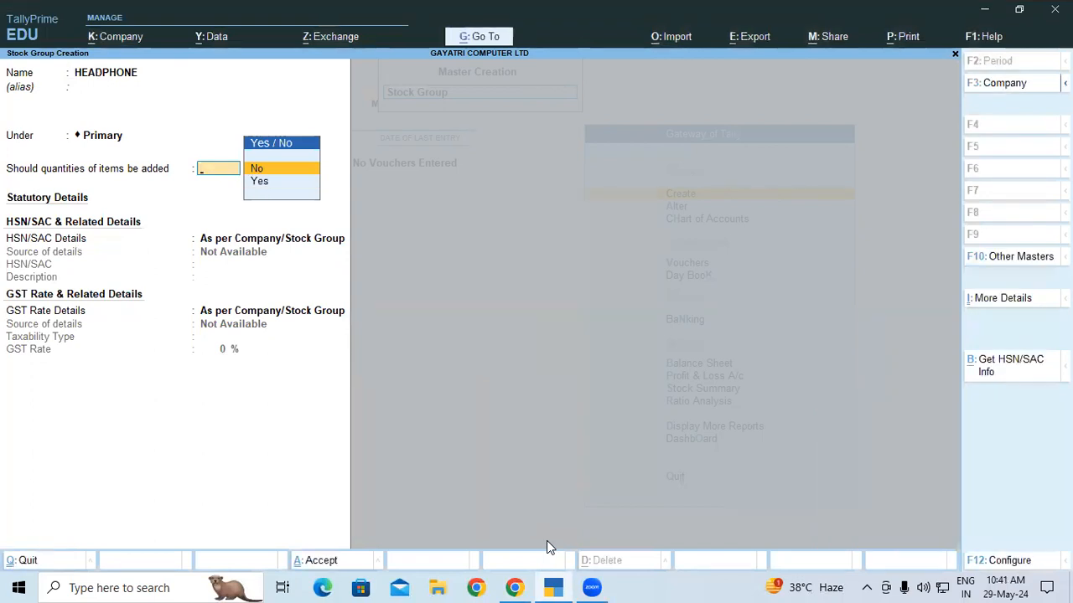
{"action": "type", "text": "y"}
{"action": "key", "text": "Return"}
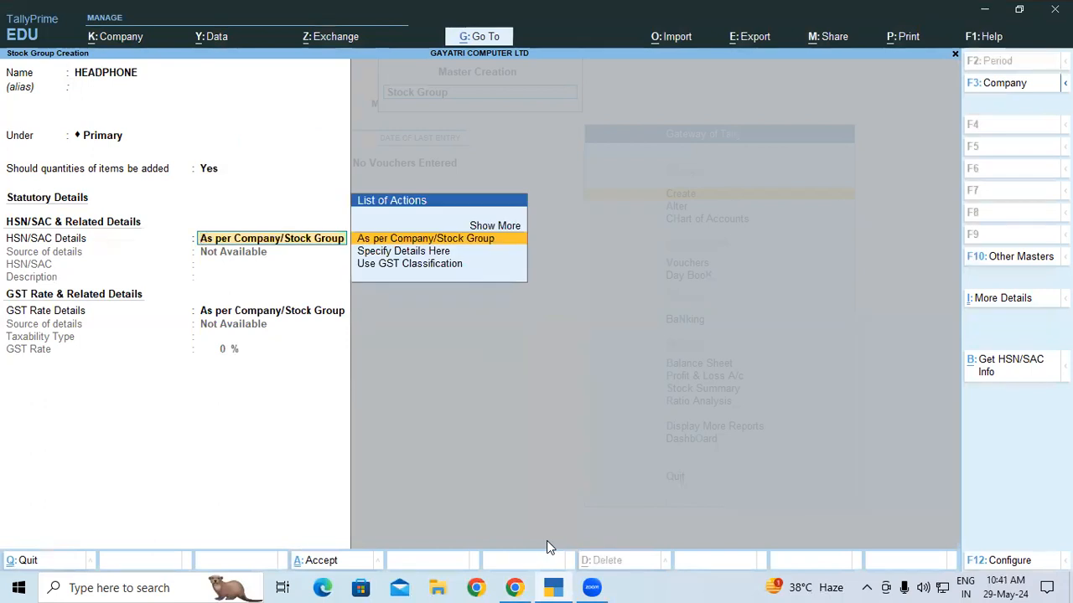
- Specify the HEADPHONE group's HSN/SAC details directly, with code 8518 and the description HEADPHONE
{"action": "key", "text": "Down"}
{"action": "key", "text": "Return"}
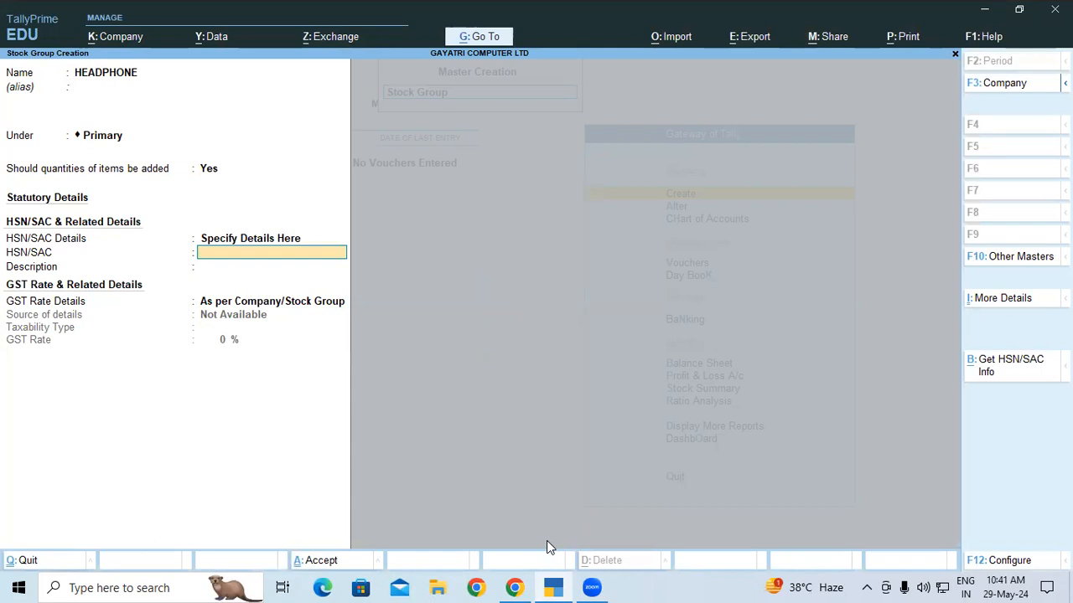
{"action": "type", "text": "8518"}
{"action": "key", "text": "Return"}
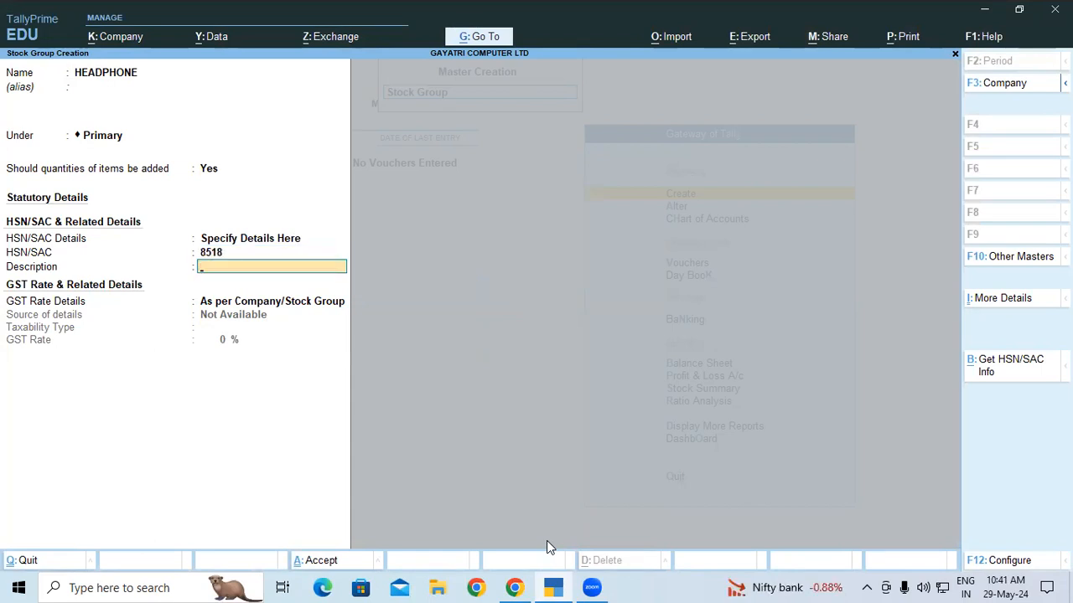
{"action": "type", "text": "HEADPHONE"}
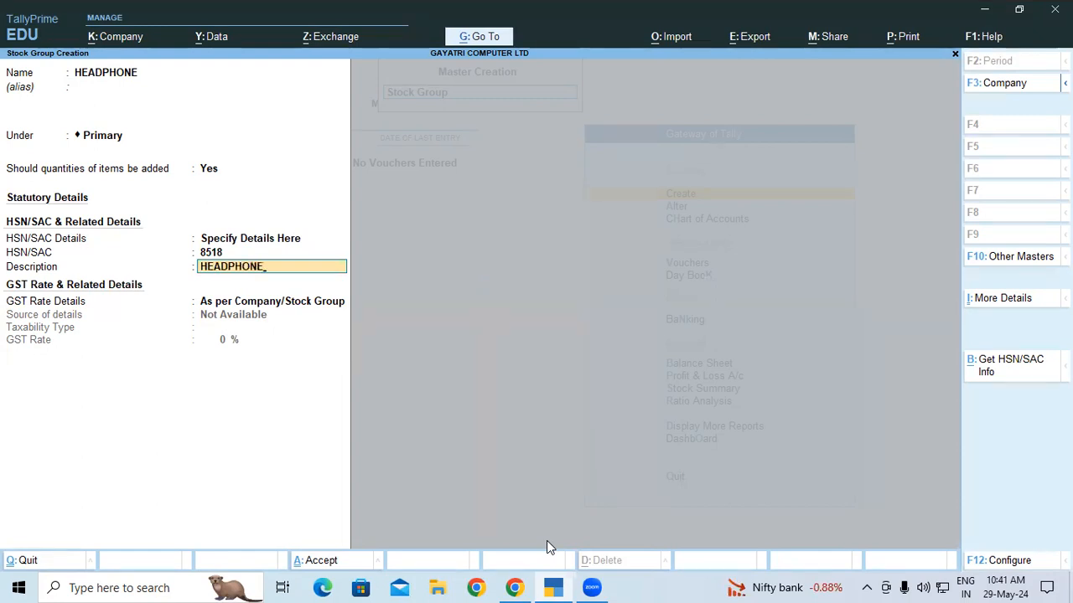
{"action": "key", "text": "Return"}
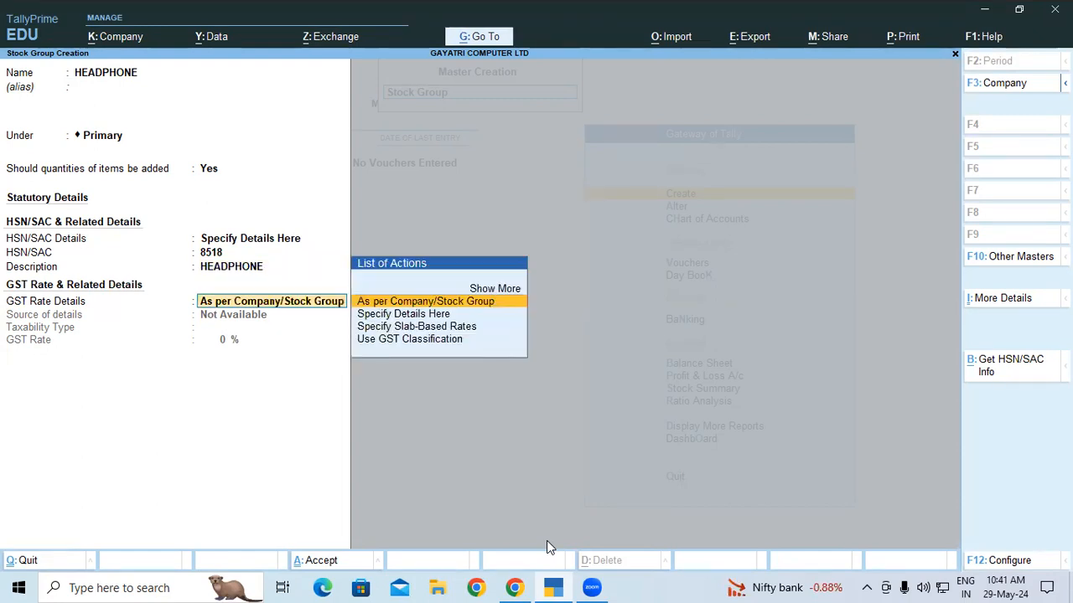
- Specify the HEADPHONE group's GST rate details directly as Taxable at 18% and save the stock group
{"action": "key", "text": "Down"}
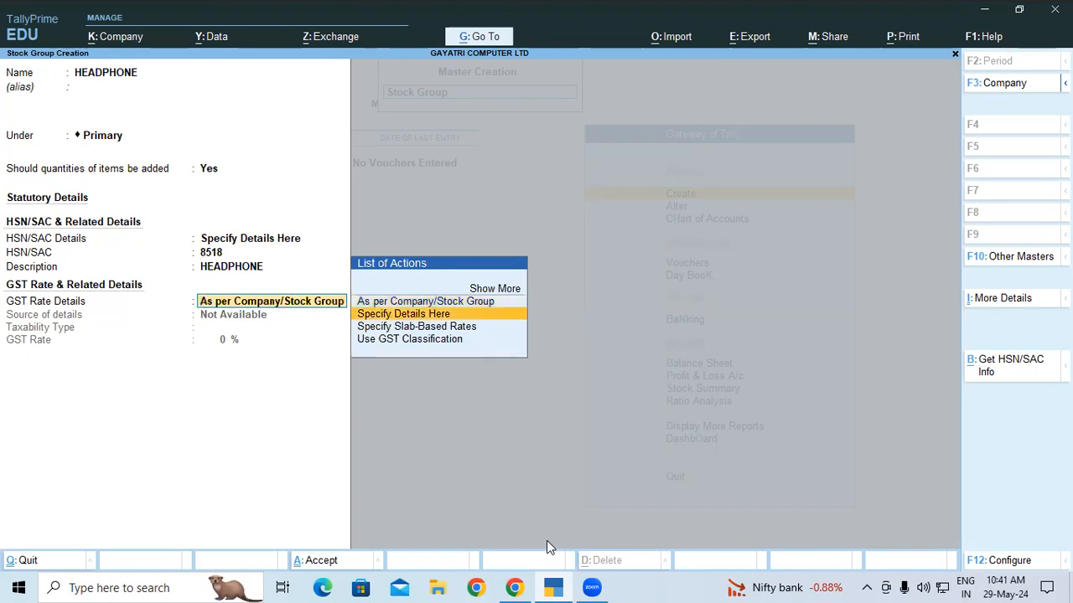
{"action": "key", "text": "Return"}
{"action": "key", "text": "Return"}
{"action": "type", "text": "18"}
{"action": "key", "text": "Return"}
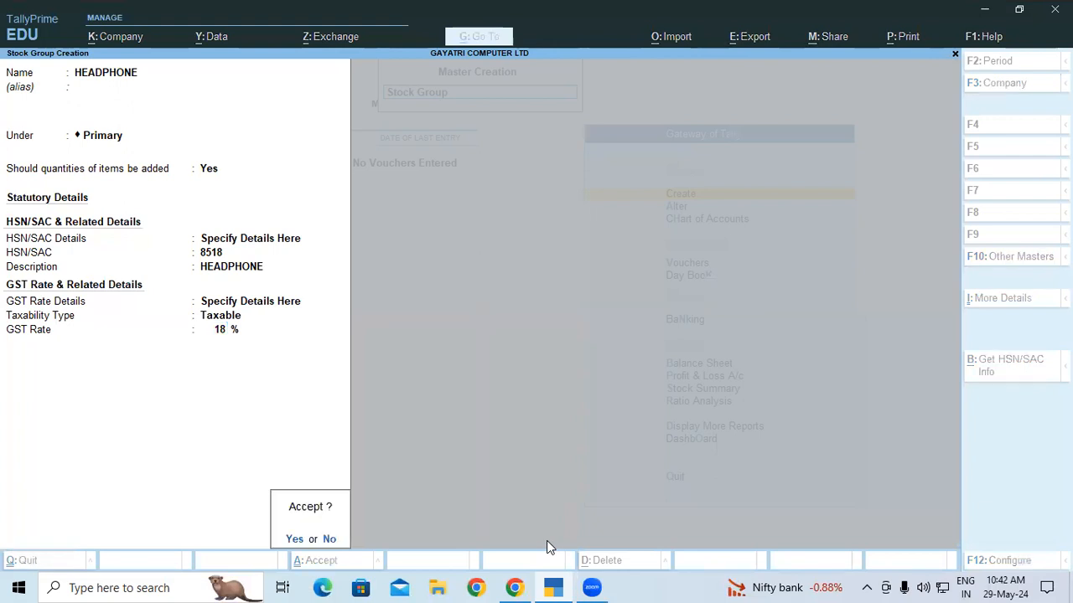
{"action": "key", "text": "Return"}
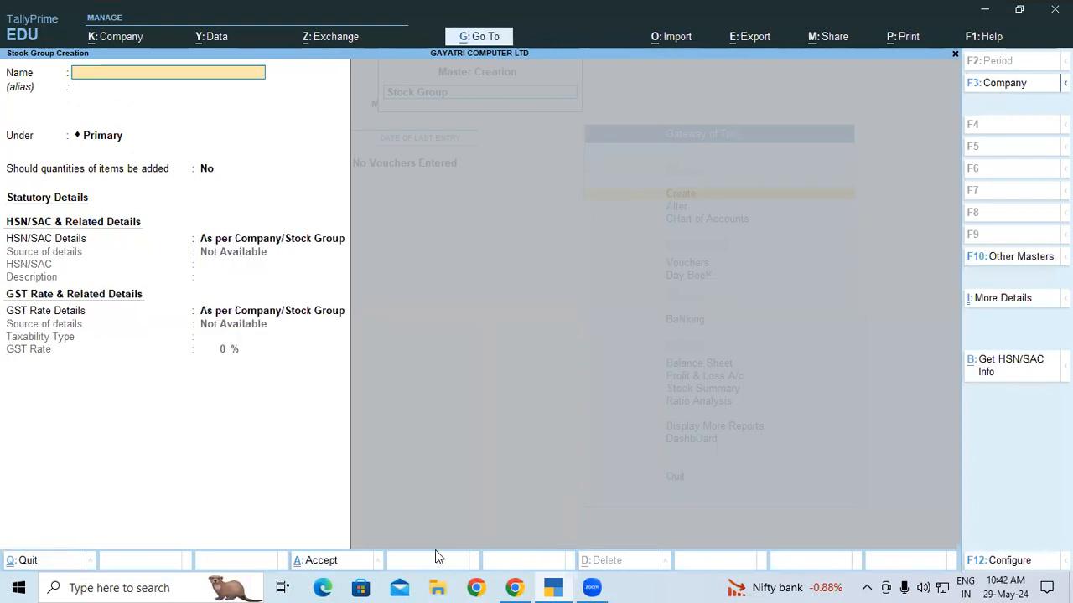
- Check the closing stock table in Chrome, return to TallyPrime, leave stock group creation and start creating a Stock Category master
{"action": "left_click", "coordinate": [515, 588]}
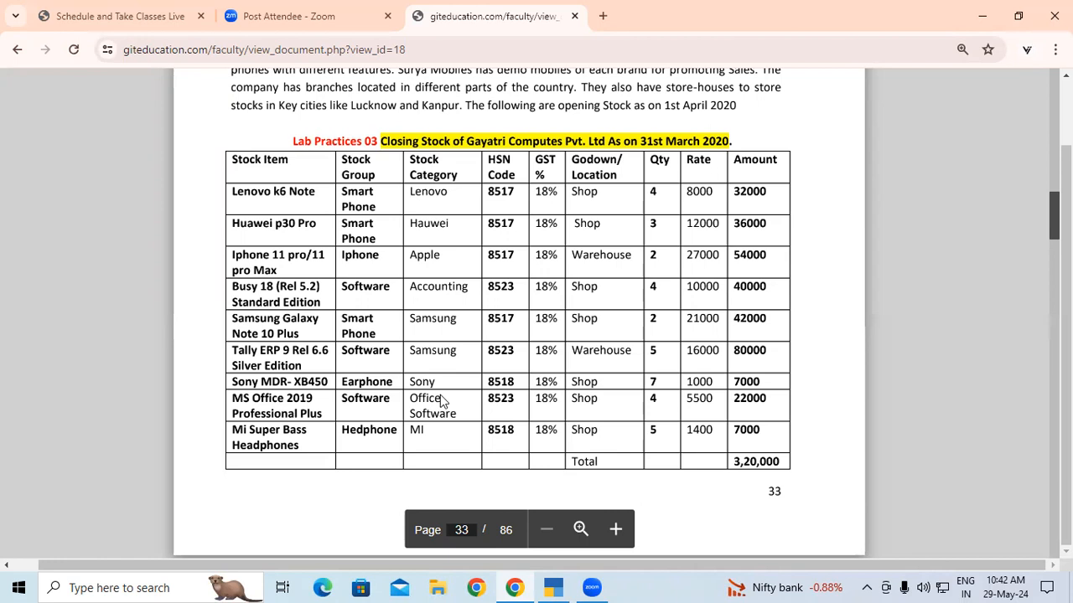
{"action": "left_click", "coordinate": [556, 588]}
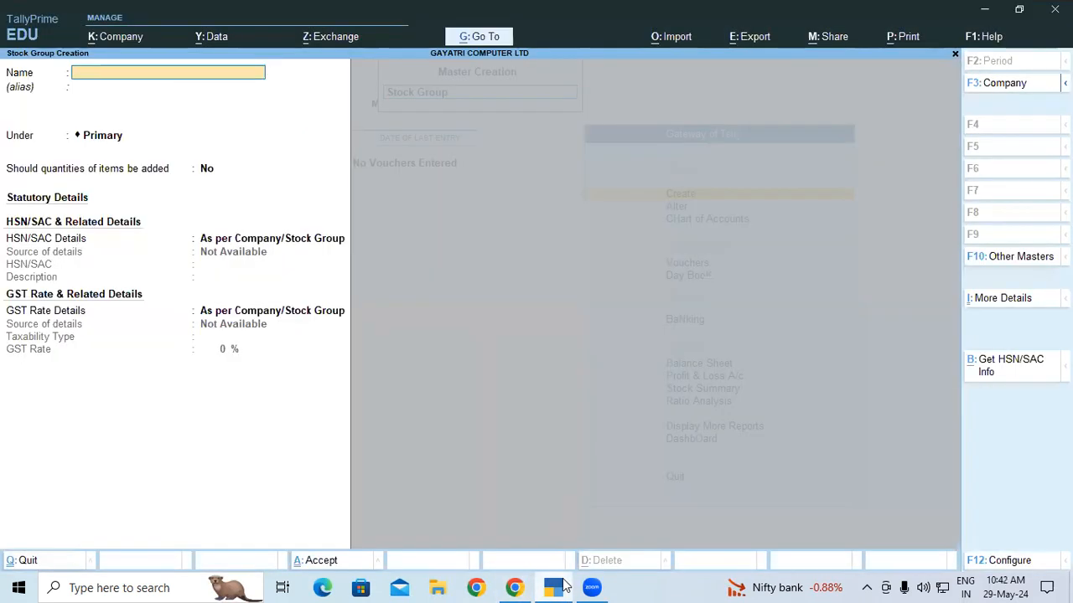
{"action": "key", "text": "Escape"}
{"action": "key", "text": "Escape"}
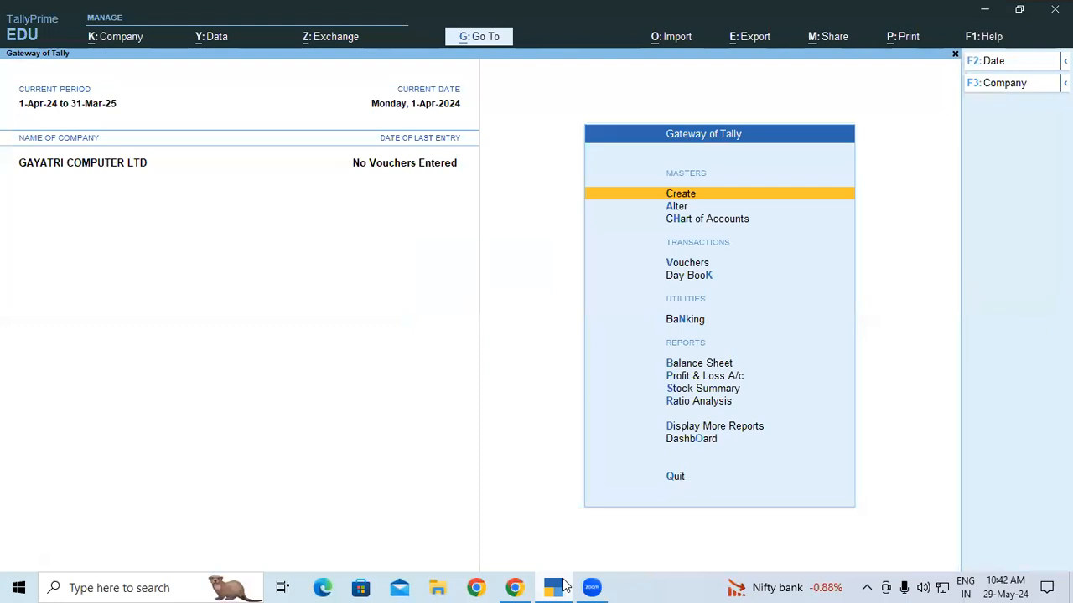
{"action": "key", "text": "Return"}
{"action": "key", "text": "Down"}
{"action": "key", "text": "Down"}
{"action": "key", "text": "Down"}
{"action": "key", "text": "Down"}
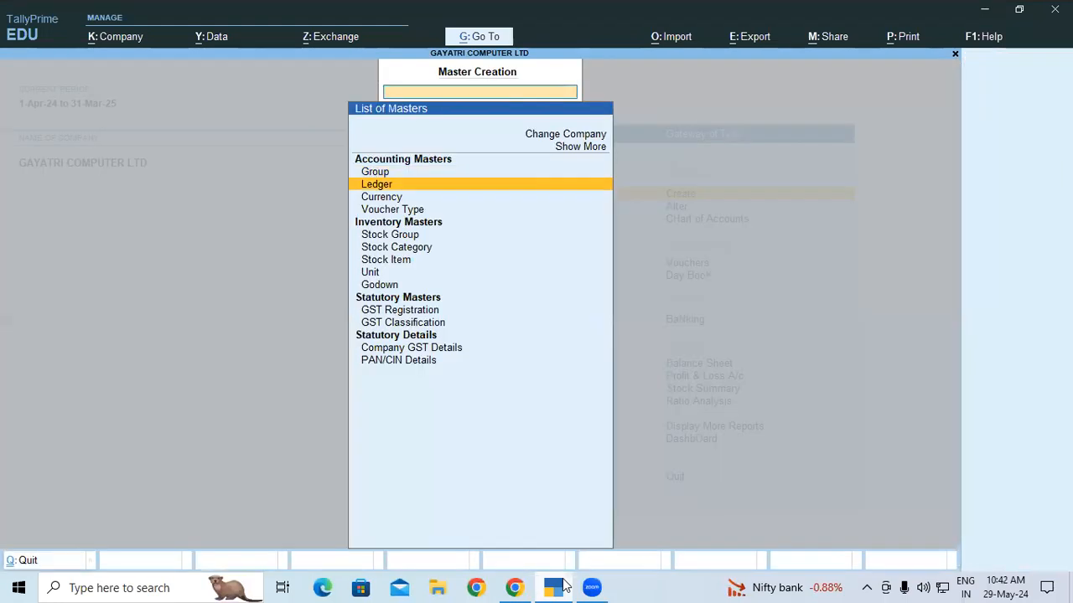
{"action": "key", "text": "Down"}
{"action": "key", "text": "Down"}
{"action": "key", "text": "Return"}
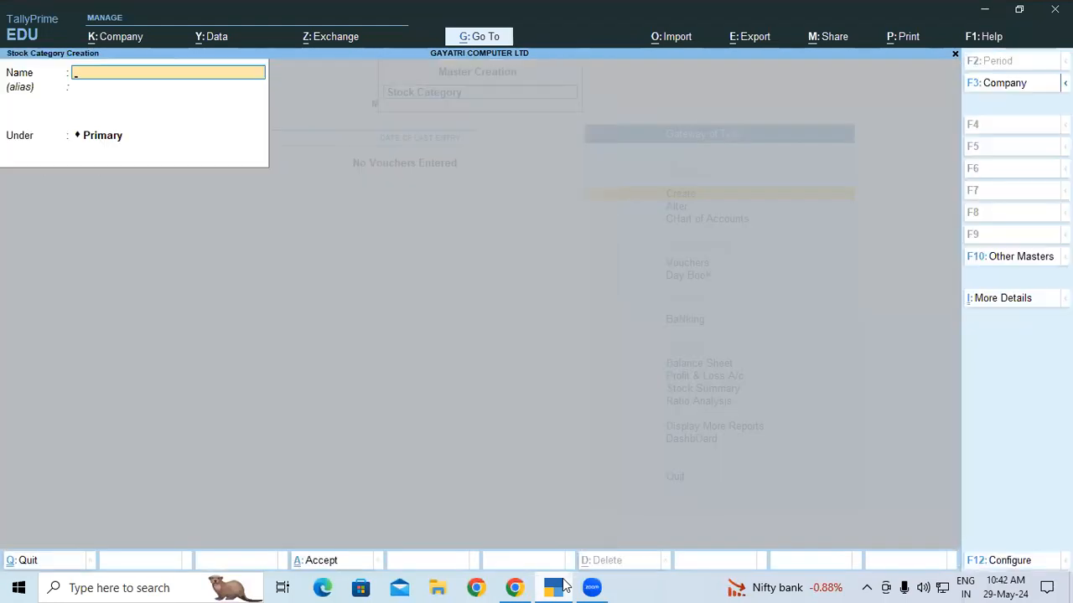
- Using the Stock Category column of the table in Chrome, create the TallyPrime stock categories LENOVO and HUAWEI under Primary
{"action": "left_click", "coordinate": [515, 588]}
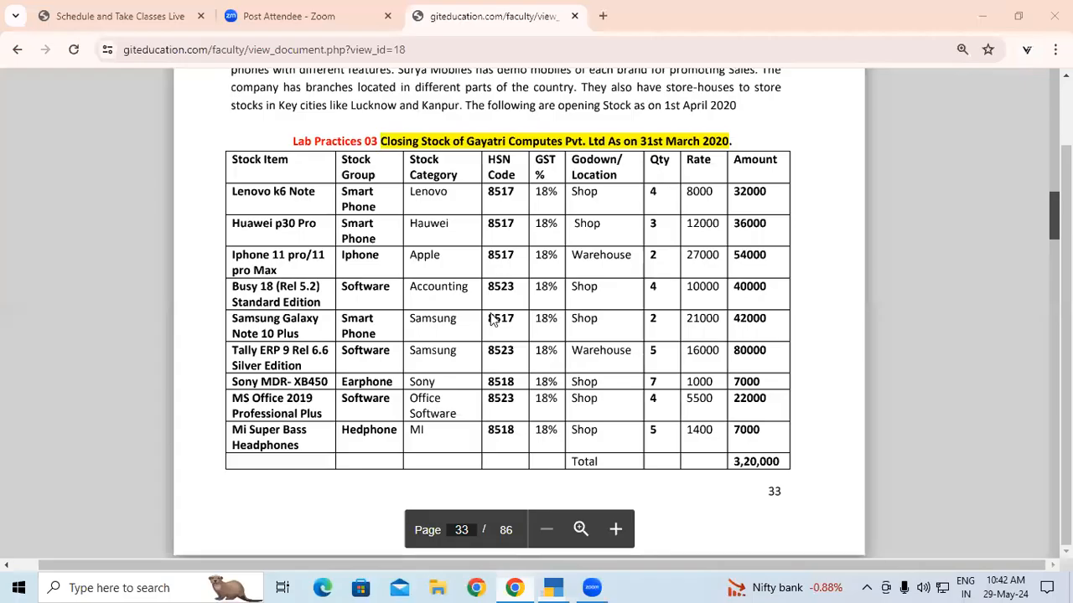
{"action": "left_click", "coordinate": [553, 587]}
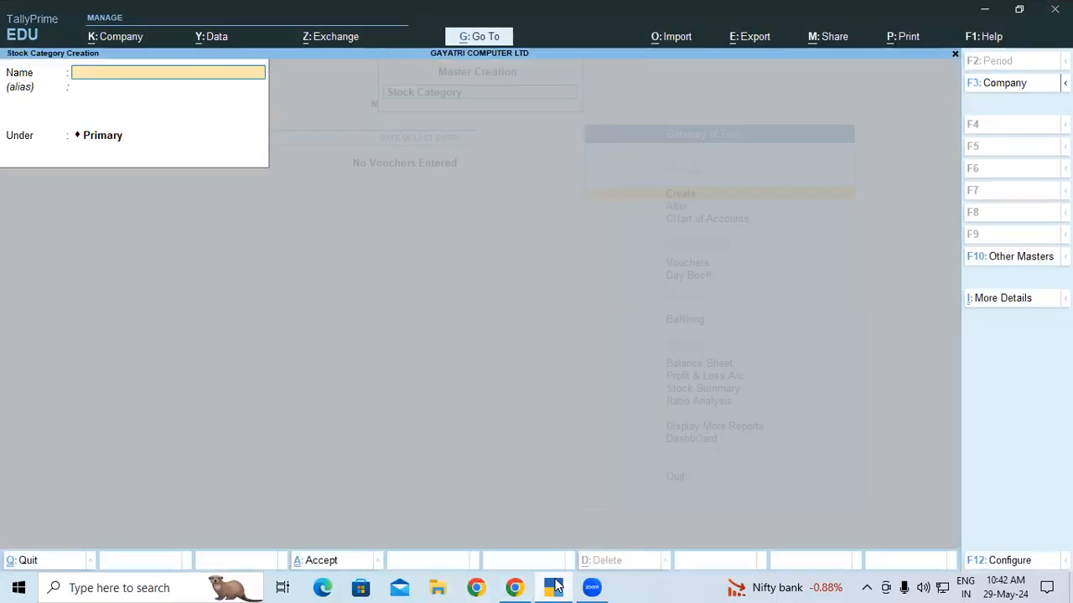
{"action": "type", "text": "LENOVO"}
{"action": "key", "text": "ctrl"}
{"action": "key", "text": "ctrl+BackSpace"}
{"action": "type", "text": "HUAWEI"}
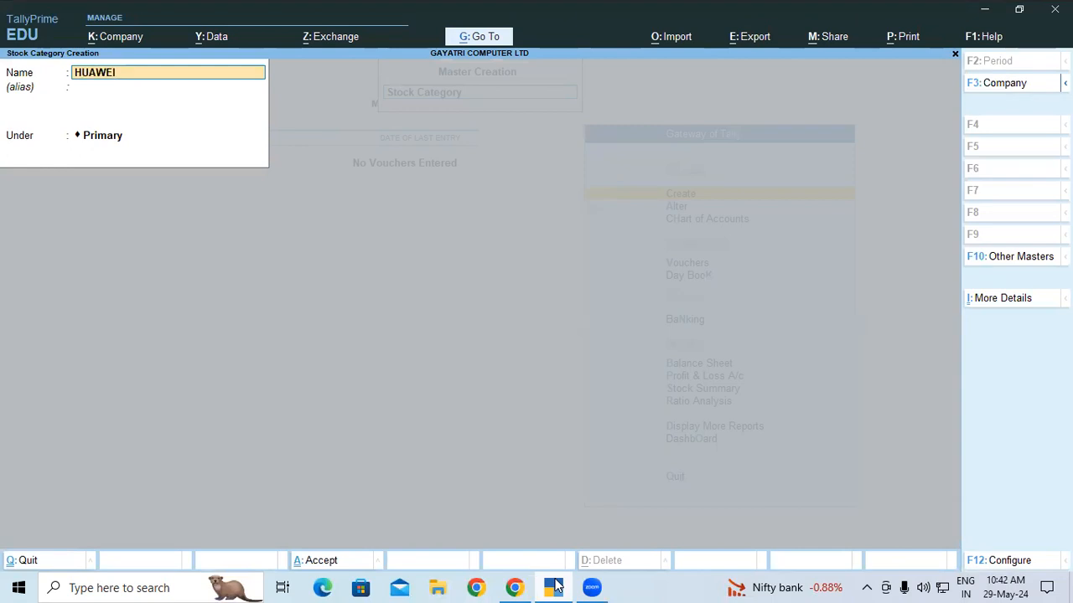
{"action": "key", "text": "ctrl+BackSpace"}
- Create the stock categories APPLE and ACCOUNTING under Primary
{"action": "type", "text": "APPE"}
{"action": "key", "text": "BackSpace"}
{"action": "type", "text": "LE"}
{"action": "key", "text": "ctrl+BackSpace"}
{"action": "type", "text": "ACCOUNTING"}
{"action": "key", "text": "ctrl+BackSpace"}
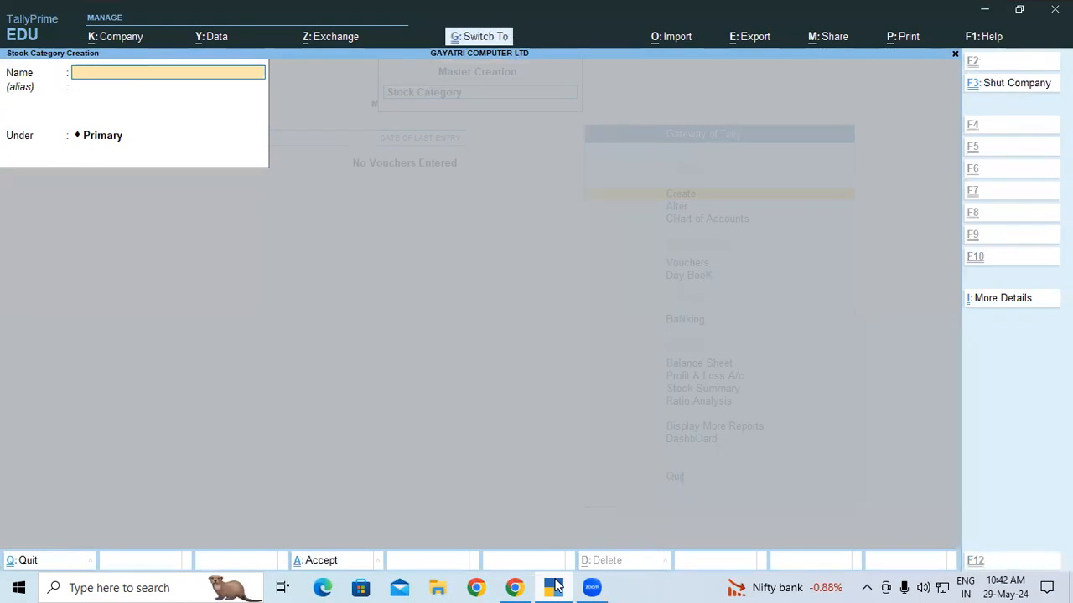
- Create the stock categories SAMSUNG and SONY under Primary
{"action": "type", "text": "S"}
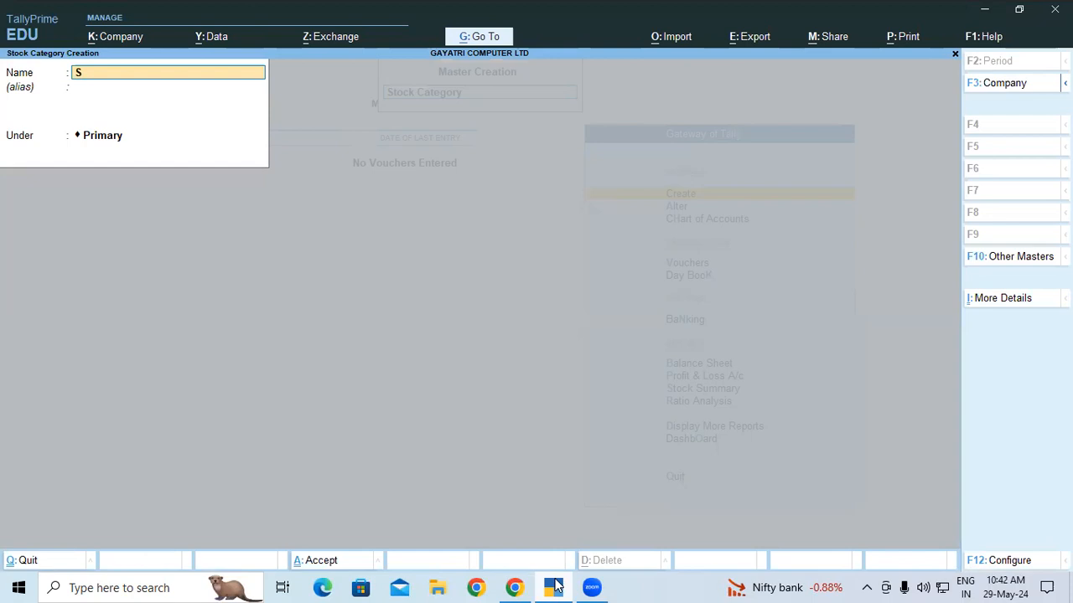
{"action": "type", "text": "AMSUNG"}
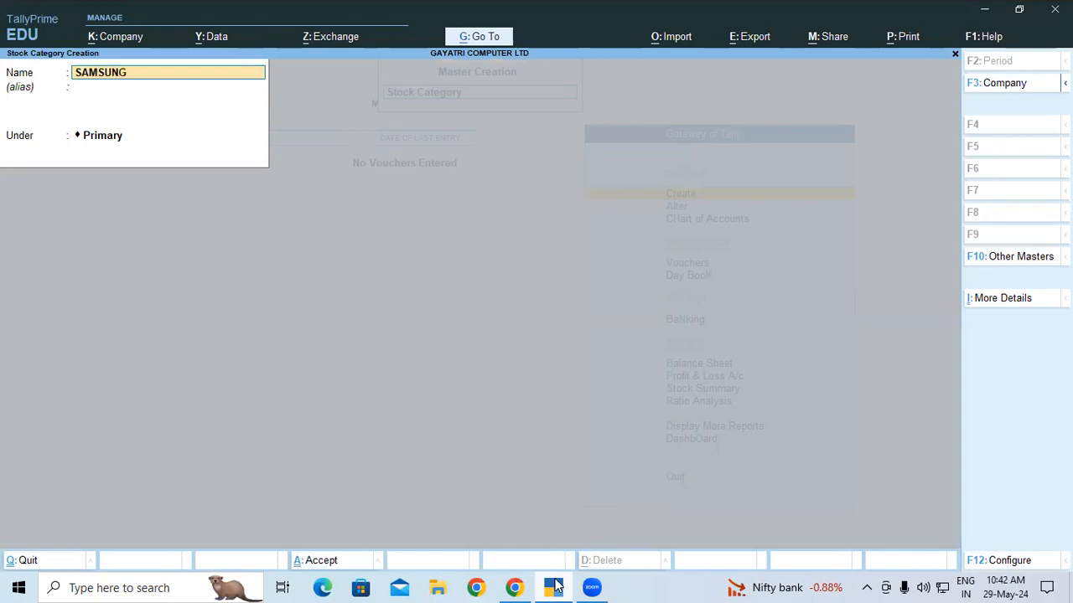
{"action": "key", "text": "ctrl+BackSpace"}
{"action": "type", "text": "SONY"}
{"action": "key", "text": "ctrl+BackSpace"}
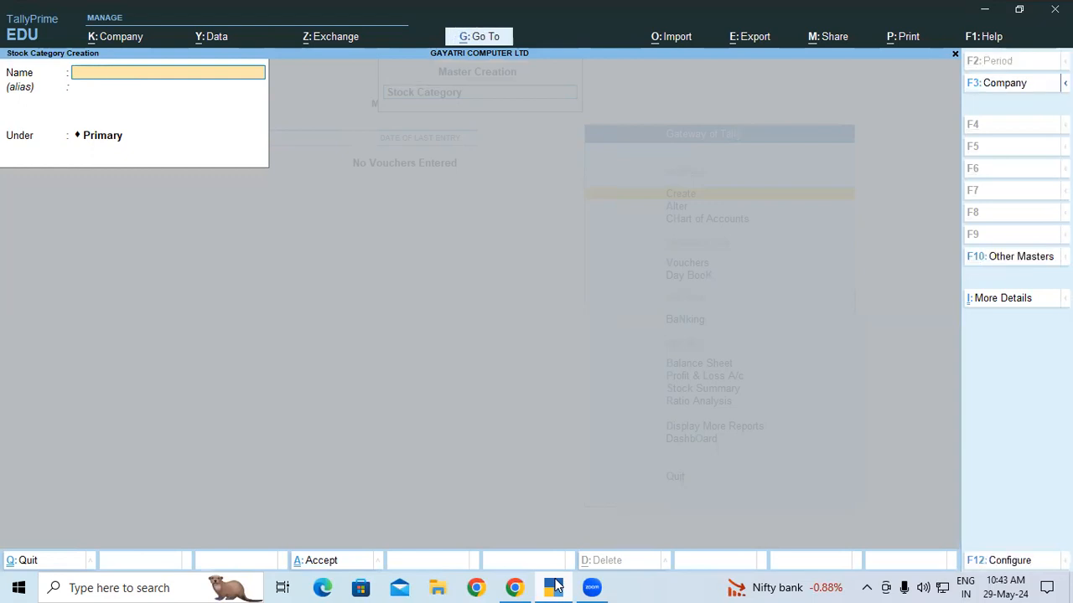
- Create the stock categories OFFICE SOFTWARE and MI under Primary, and check the closing stock table in Chrome before returning to TallyPrime
{"action": "type", "text": "OFFICE"}
{"action": "type", "text": "FTWARE"}
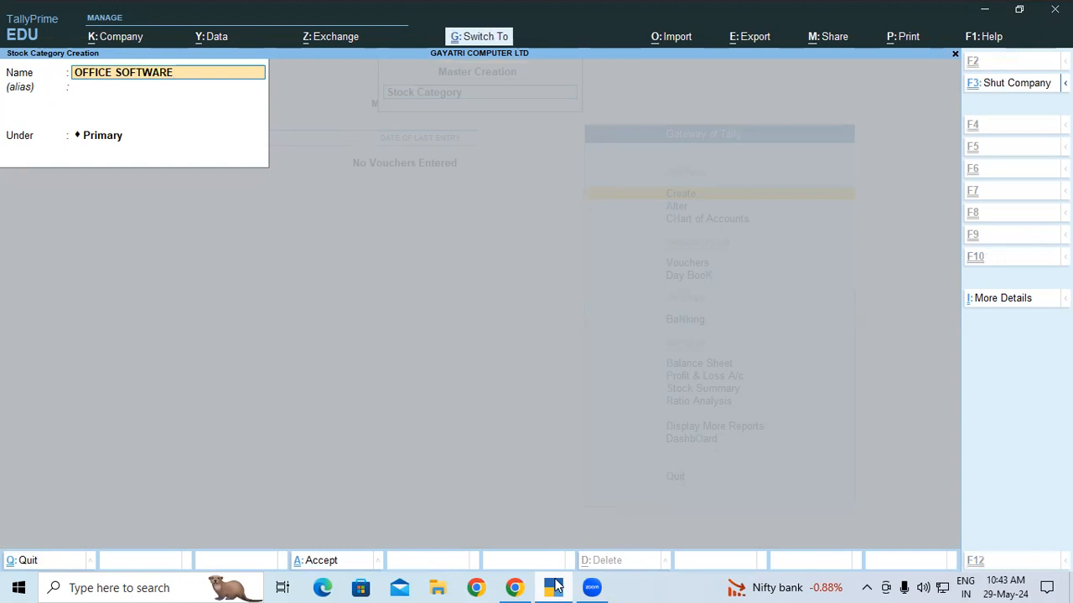
{"action": "key", "text": "ctrl+a"}
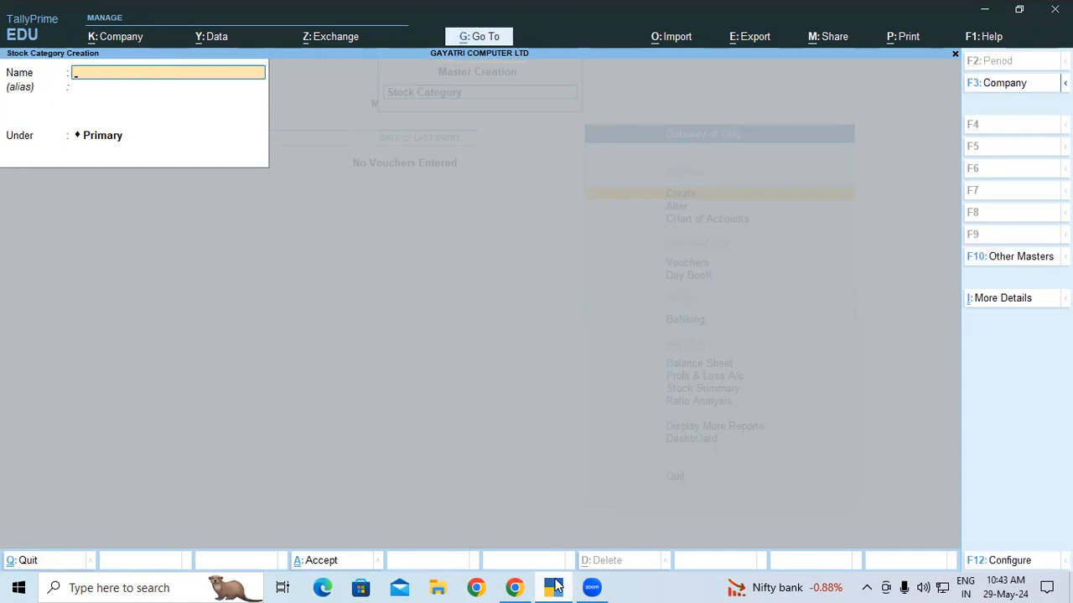
{"action": "type", "text": "MI"}
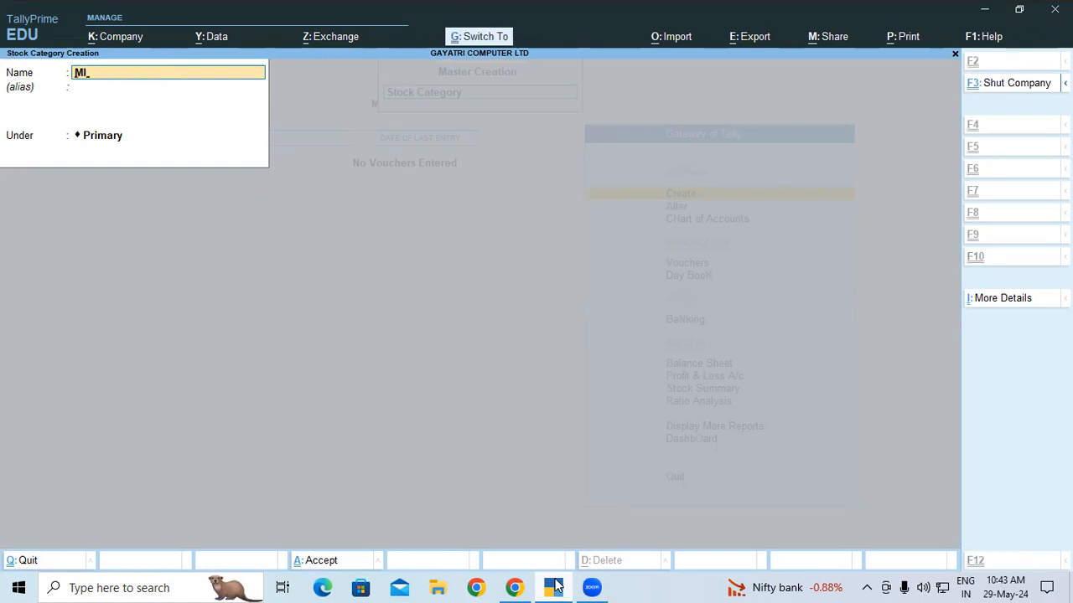
{"action": "key", "text": "ctrl+a"}
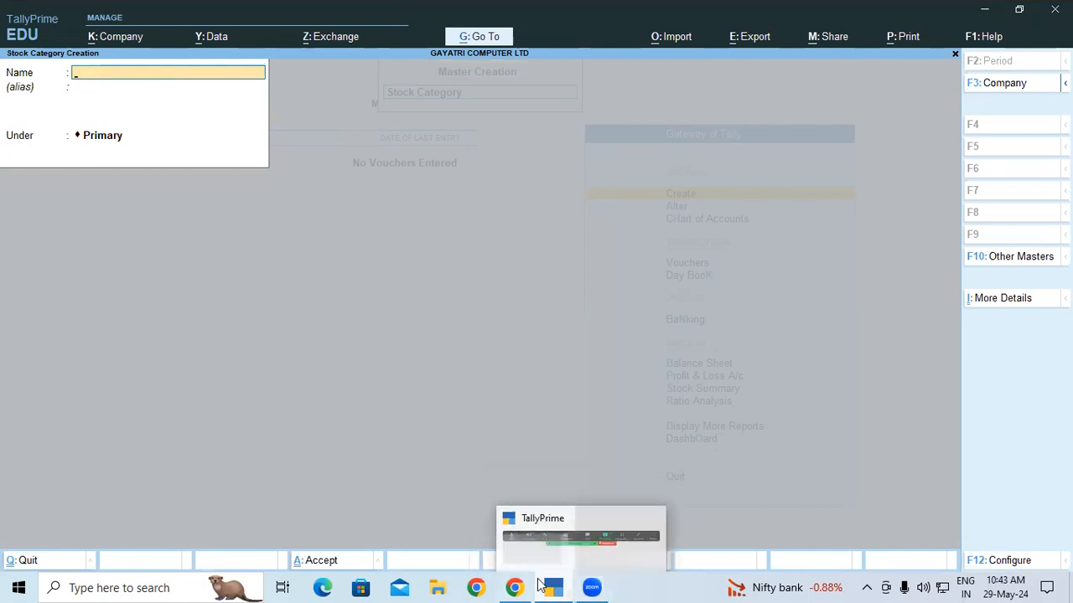
{"action": "left_click", "coordinate": [515, 587]}
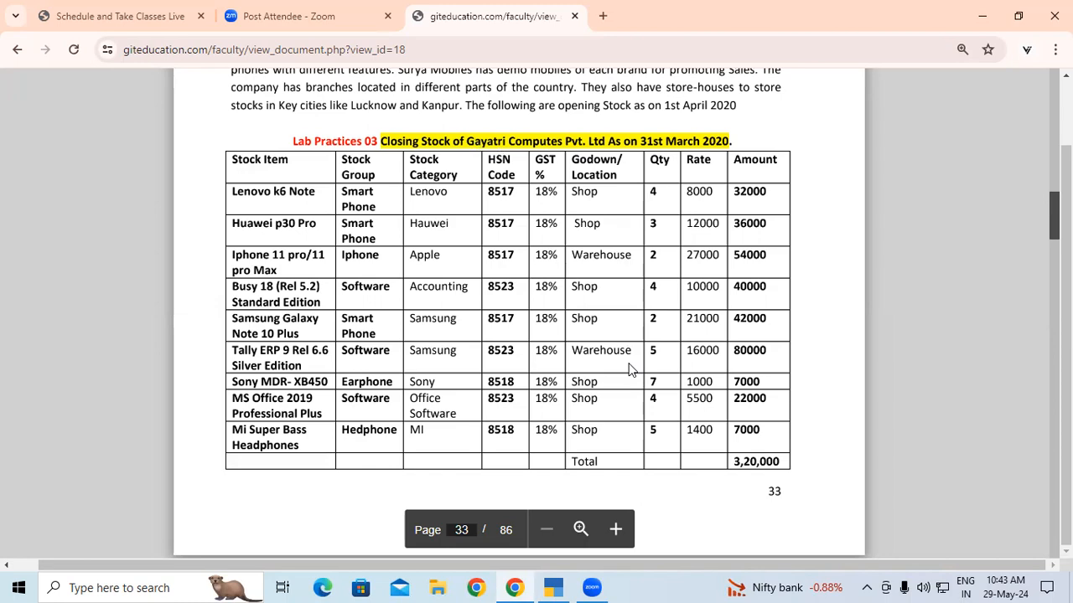
{"action": "left_click", "coordinate": [553, 587]}
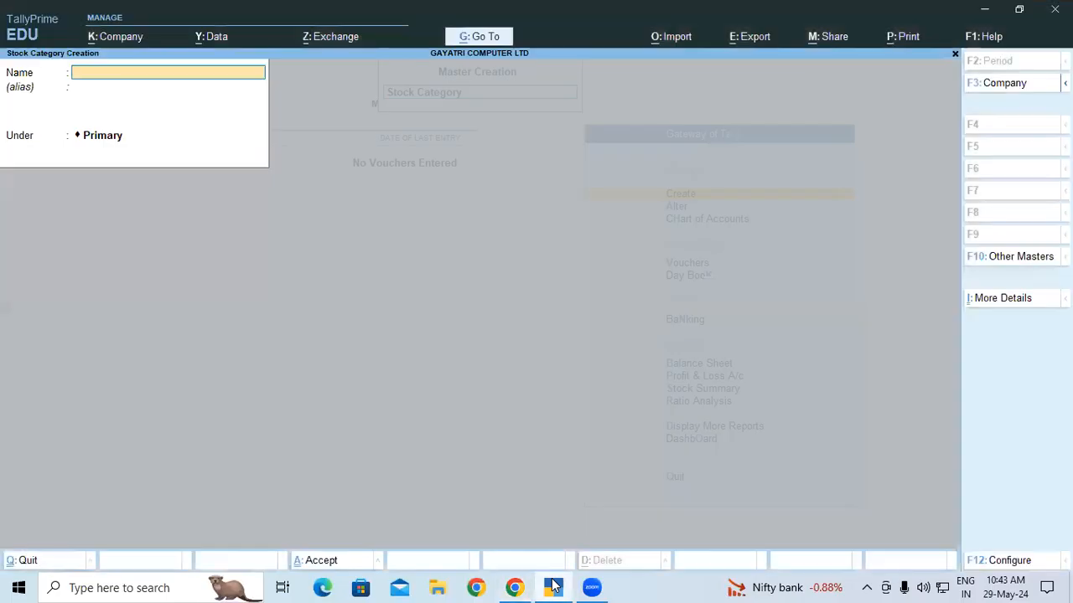
- Leave stock category creation and create a new godown named WAREHOUSE under Primary
{"action": "key", "text": "Escape"}
{"action": "key", "text": "Escape"}
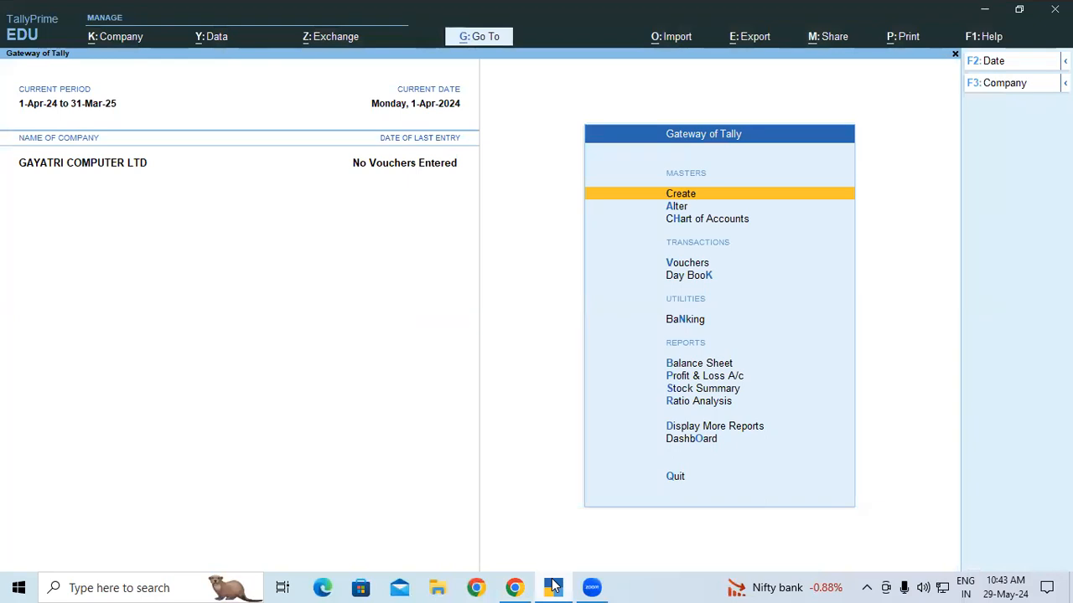
{"action": "key", "text": "Return"}
{"action": "key", "text": "Down"}
{"action": "key", "text": "Down"}
{"action": "key", "text": "Down"}
{"action": "key", "text": "Down"}
{"action": "key", "text": "Down"}
{"action": "key", "text": "Down"}
{"action": "key", "text": "Down"}
{"action": "key", "text": "Down"}
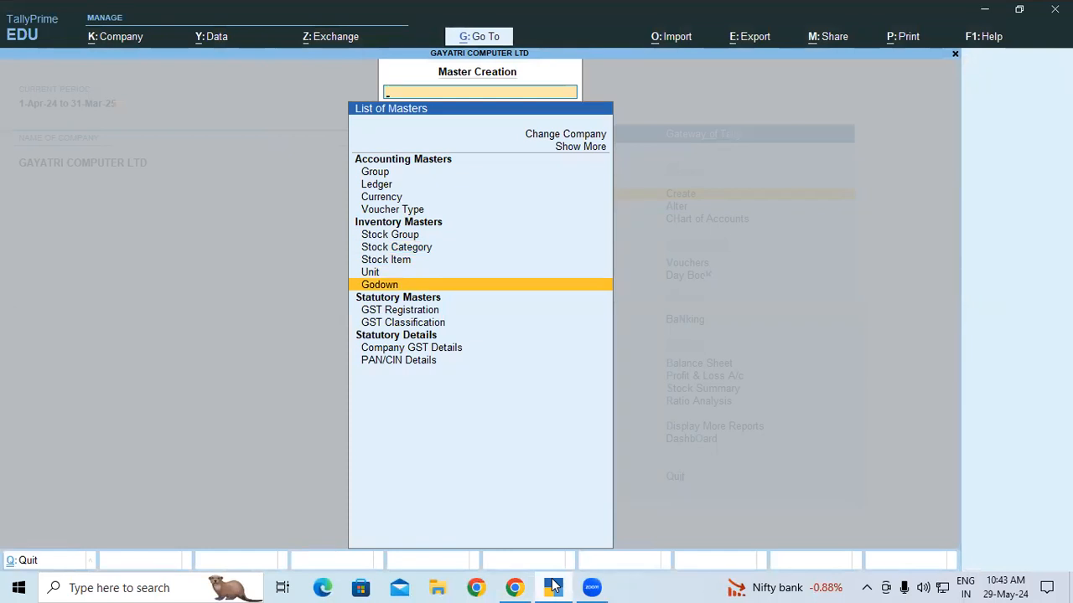
{"action": "key", "text": "Return"}
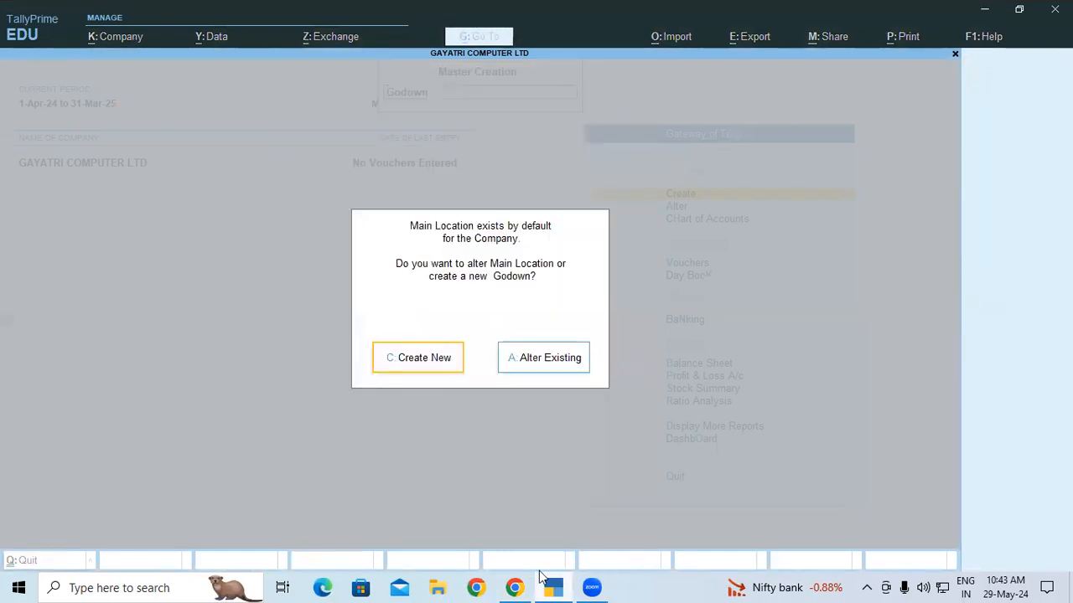
{"action": "left_click", "coordinate": [424, 352]}
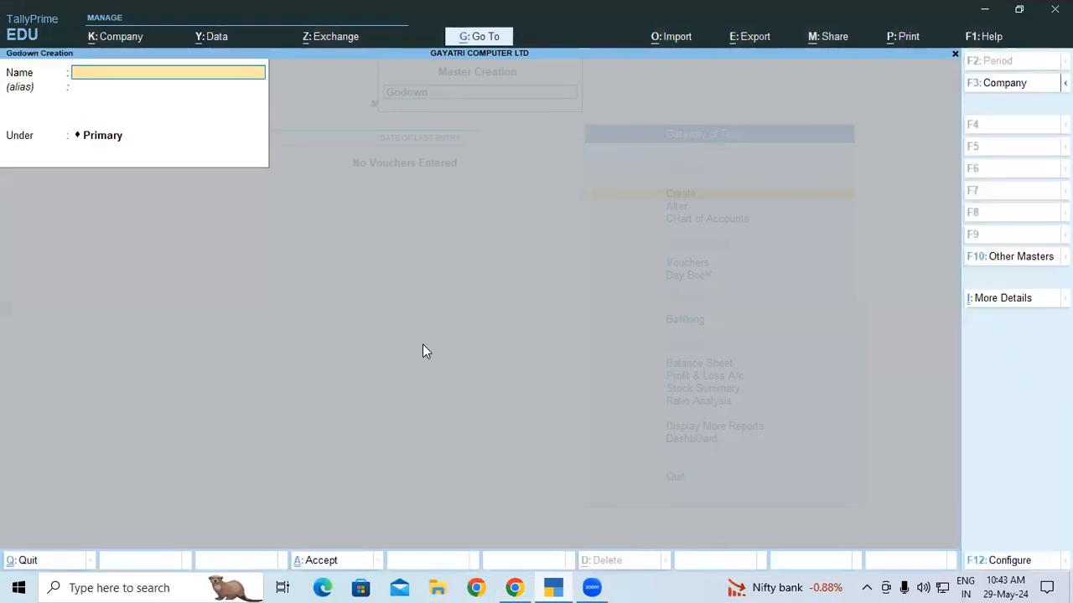
{"action": "type", "text": "WAREHOUSE"}
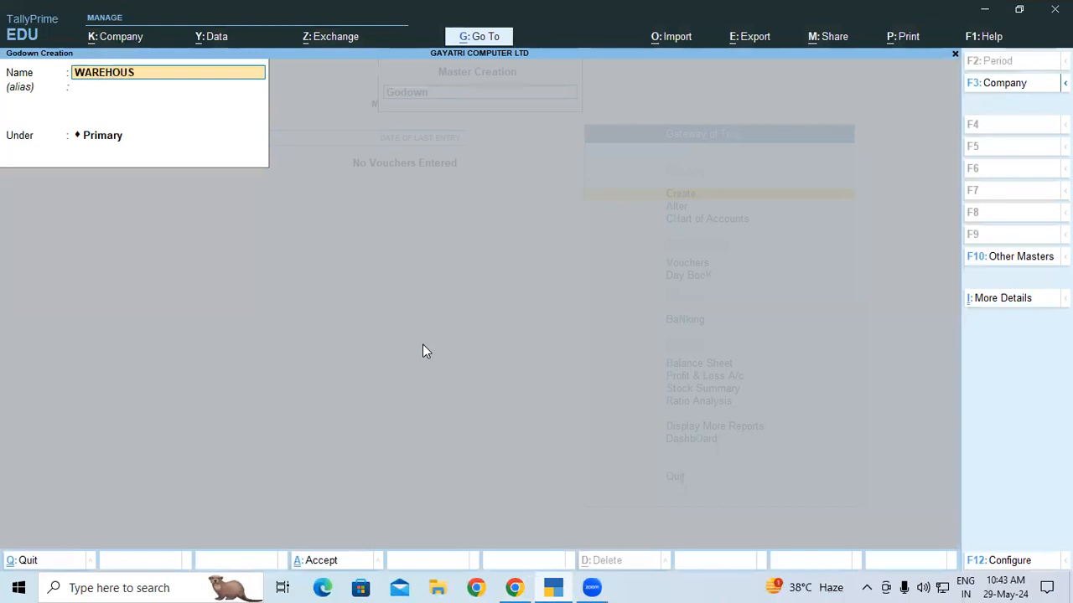
{"action": "key", "text": "ctrl"}
{"action": "key", "text": "ctrl+BackSpace"}
- Create the godown SHOP under Primary, check the Godown/Location column of the table in Chrome, and close godown creation in TallyPrime
{"action": "type", "text": "SHOP"}
{"action": "key", "text": "ctrl+BackSpace"}
{"action": "left_click", "coordinate": [526, 586]}
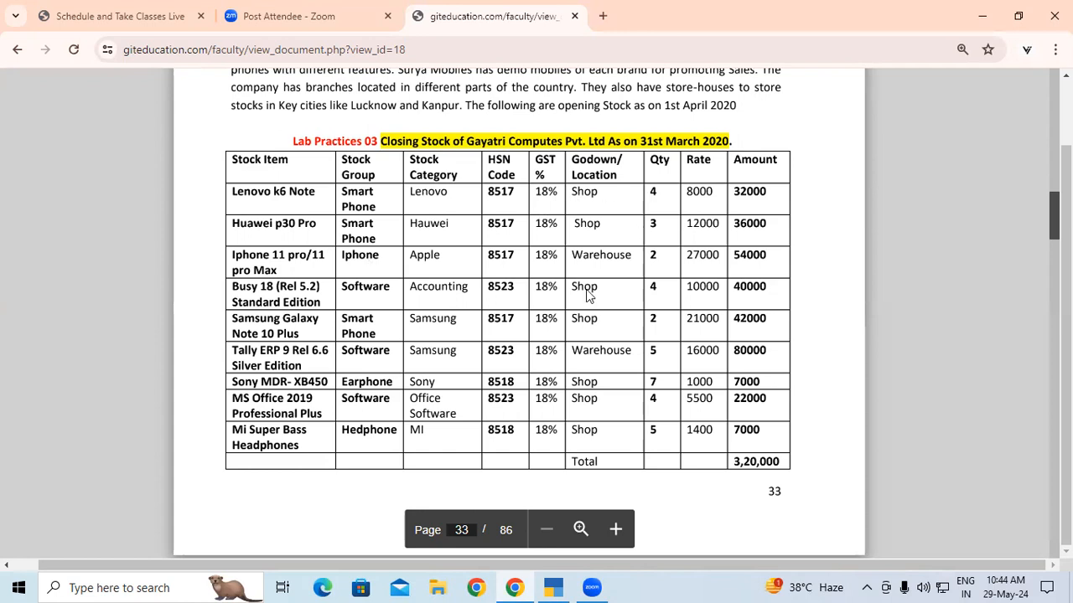
{"action": "left_click", "coordinate": [553, 588]}
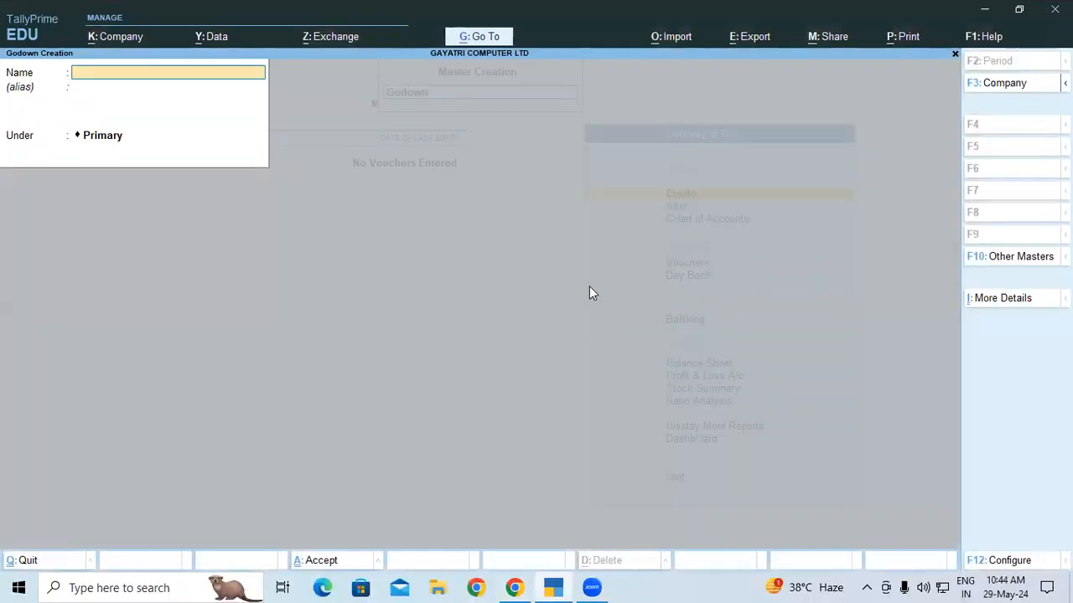
{"action": "key", "text": "Escape"}
{"action": "key", "text": "Escape"}
{"action": "key", "text": "Escape"}
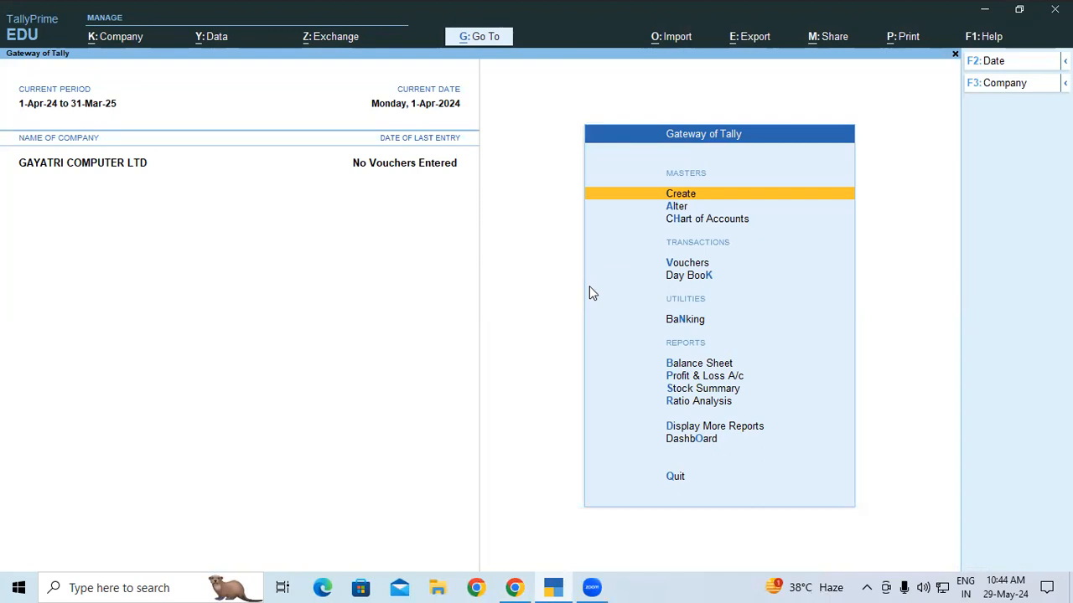
- Start a simple unit of measure with the symbol PCS and the formal name PICES
{"action": "key", "text": "Return"}
{"action": "key", "text": "Down"}
{"action": "key", "text": "Down"}
{"action": "key", "text": "Down"}
{"action": "key", "text": "Down"}
{"action": "key", "text": "Down"}
{"action": "key", "text": "Down"}
{"action": "key", "text": "Down"}
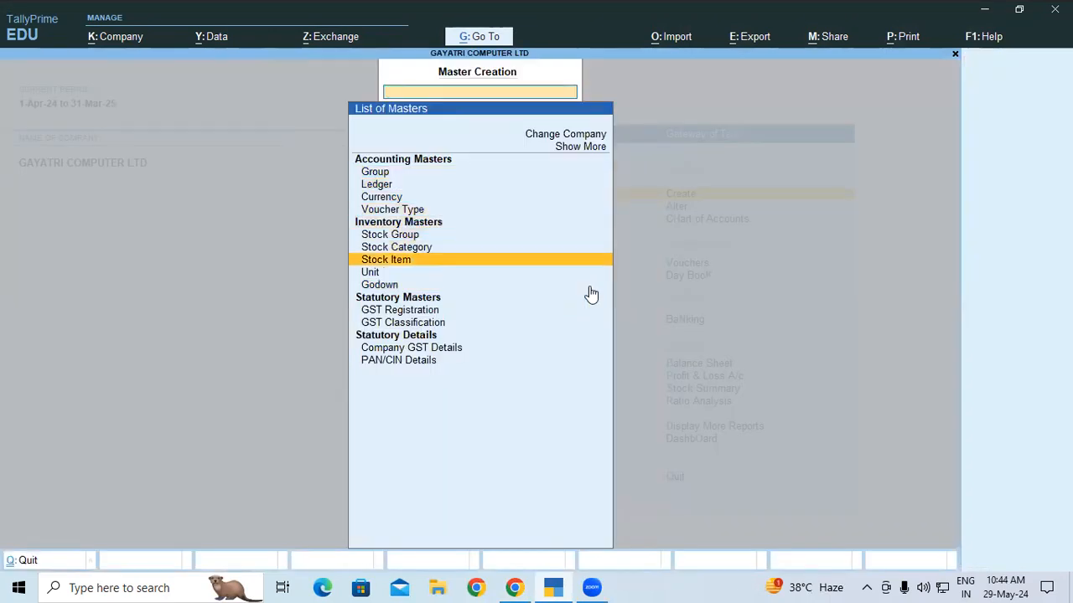
{"action": "key", "text": "Return"}
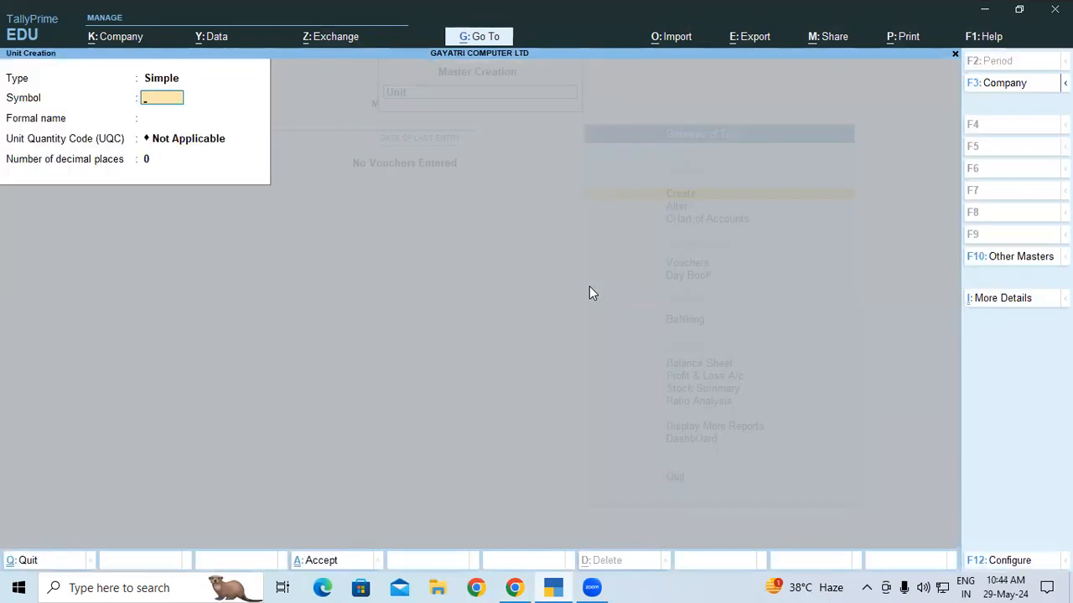
{"action": "type", "text": "PCS"}
{"action": "key", "text": "Return"}
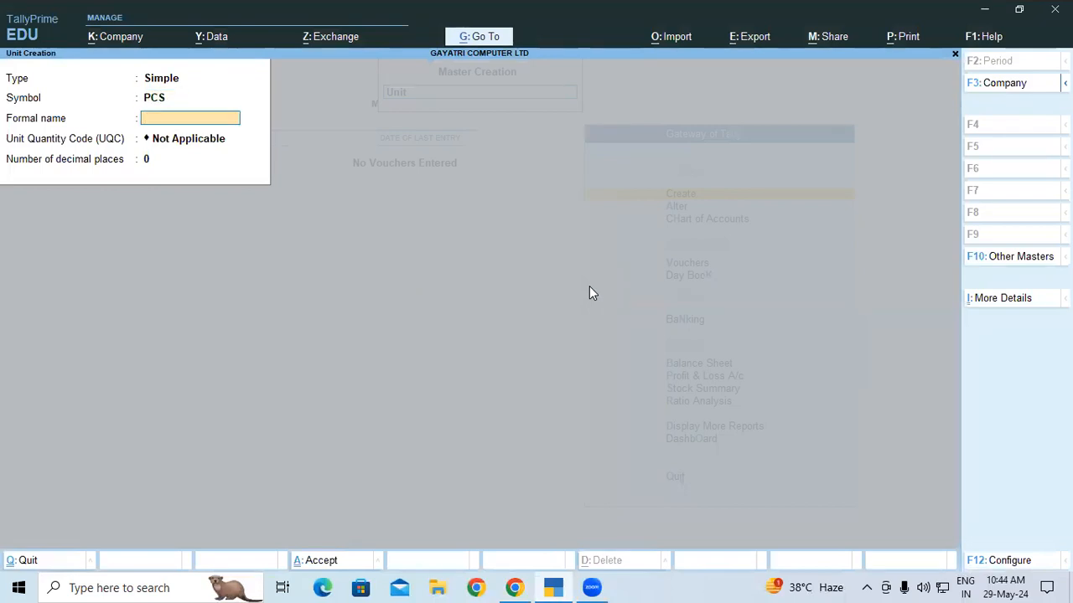
{"action": "type", "text": "PICES"}
{"action": "key", "text": "Return"}
- Set the unit's Unit Quantity Code to PCS-PIECES, save the unit and close unit creation
{"action": "type", "text": "P"}
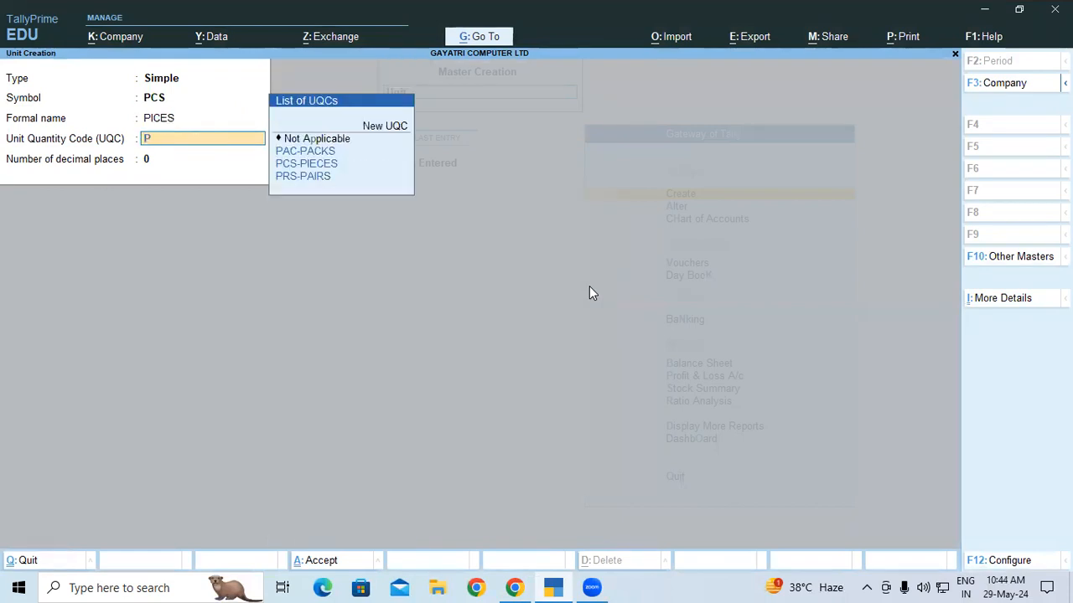
{"action": "key", "text": "Down"}
{"action": "key", "text": "Down"}
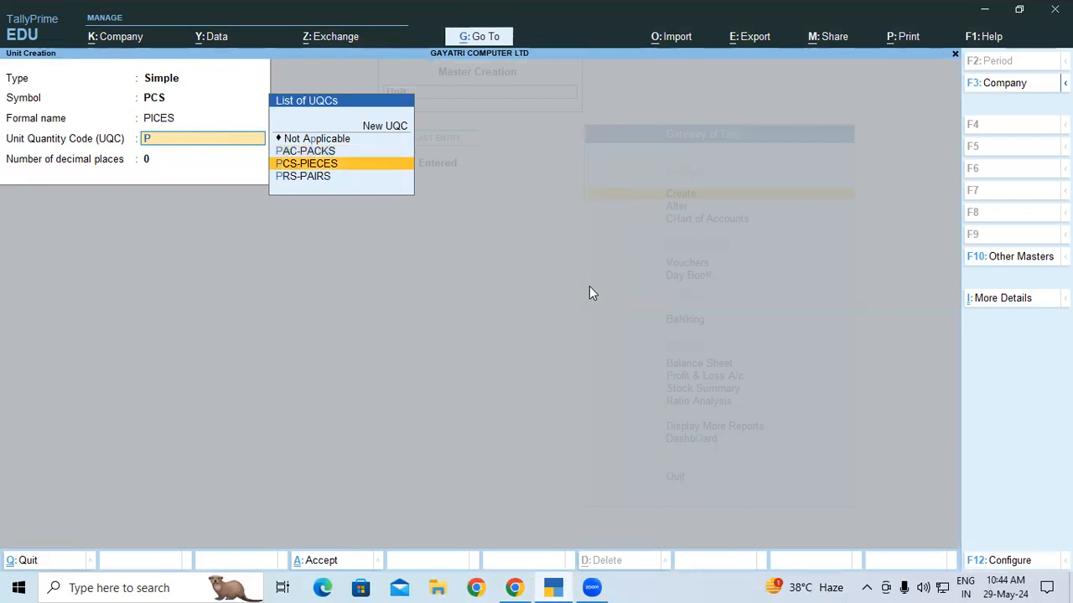
{"action": "key", "text": "Return"}
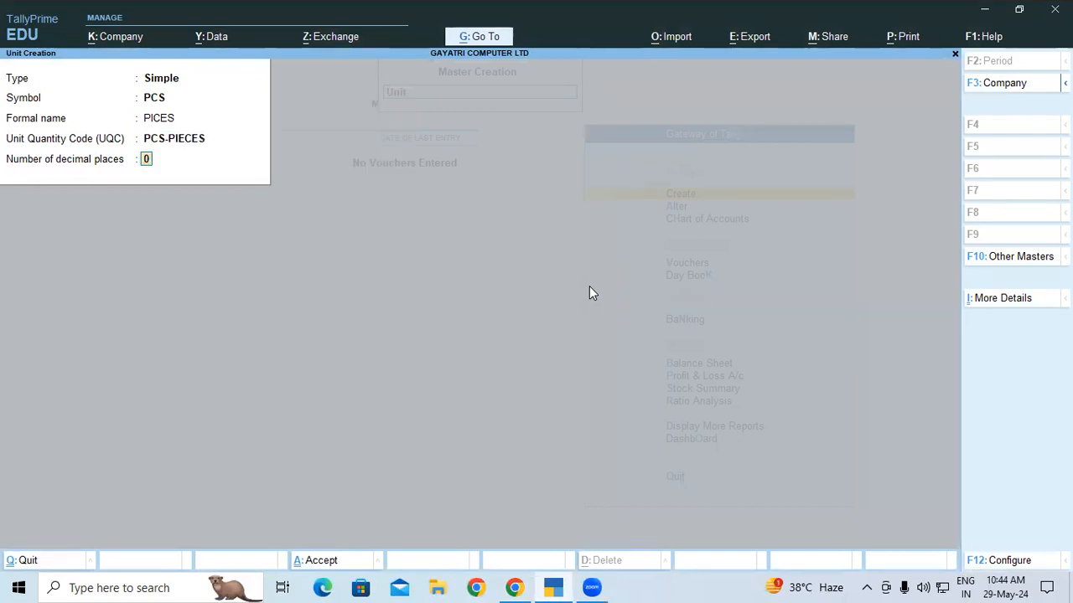
{"action": "key", "text": "ctrl+a"}
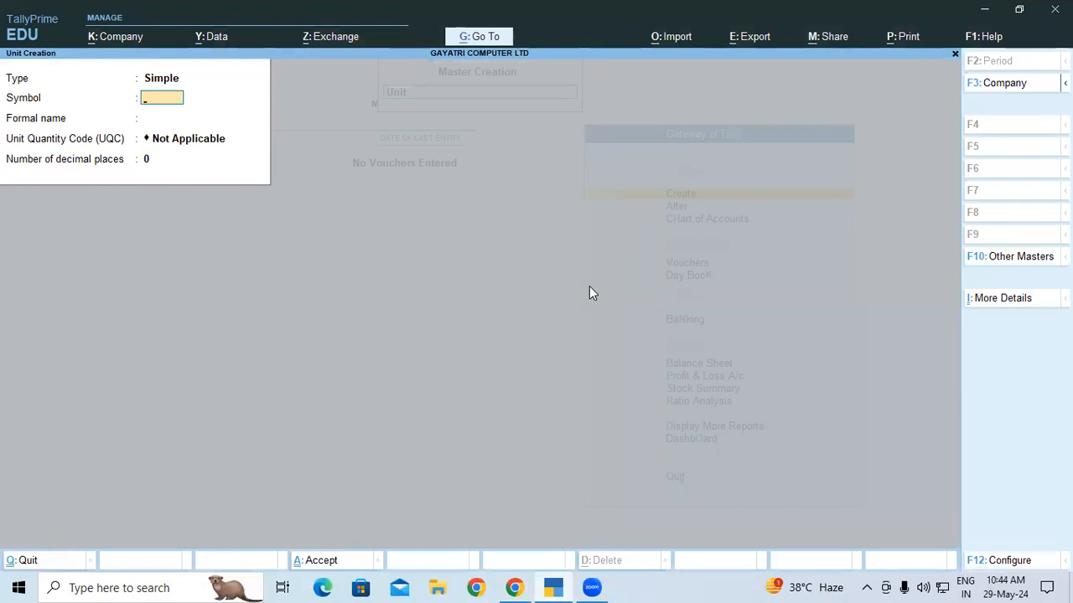
{"action": "key", "text": "Escape"}
{"action": "key", "text": "Escape"}
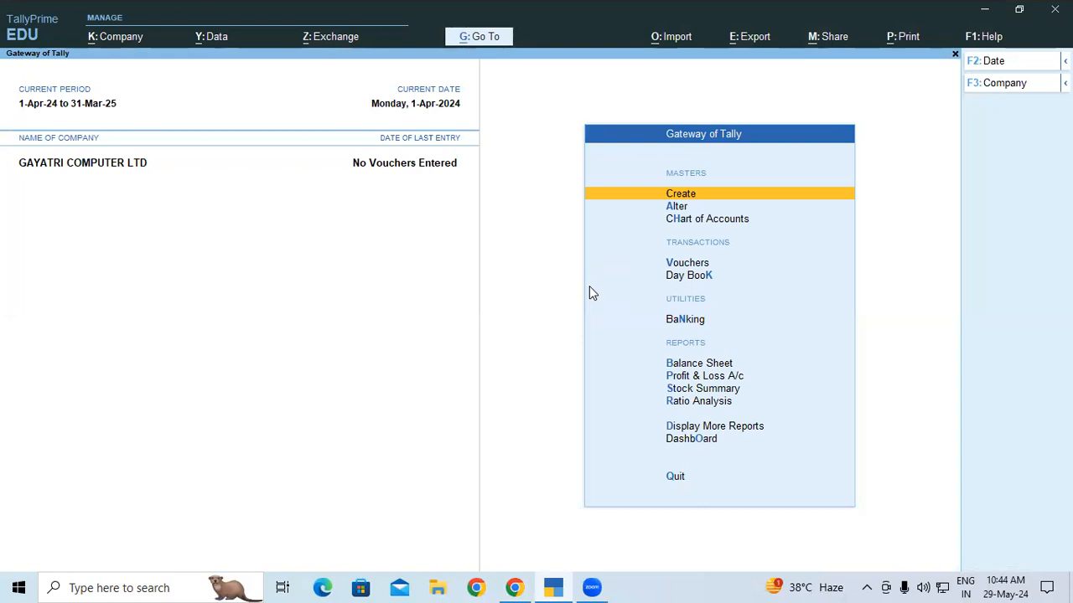
- From stock item creation, review the company features and the stock item configuration options for a stock category setting
{"action": "key", "text": "Return"}
{"action": "key", "text": "Down"}
{"action": "key", "text": "Down"}
{"action": "key", "text": "Down"}
{"action": "key", "text": "Down"}
{"action": "key", "text": "Down"}
{"action": "key", "text": "Down"}
{"action": "key", "text": "Up"}
{"action": "key", "text": "Down"}
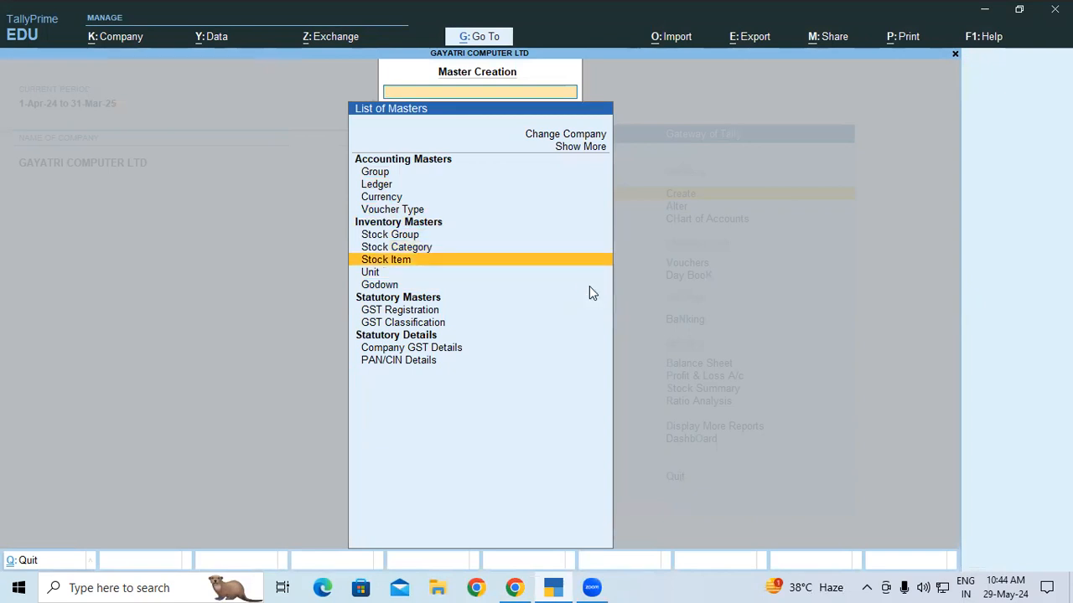
{"action": "key", "text": "Return"}
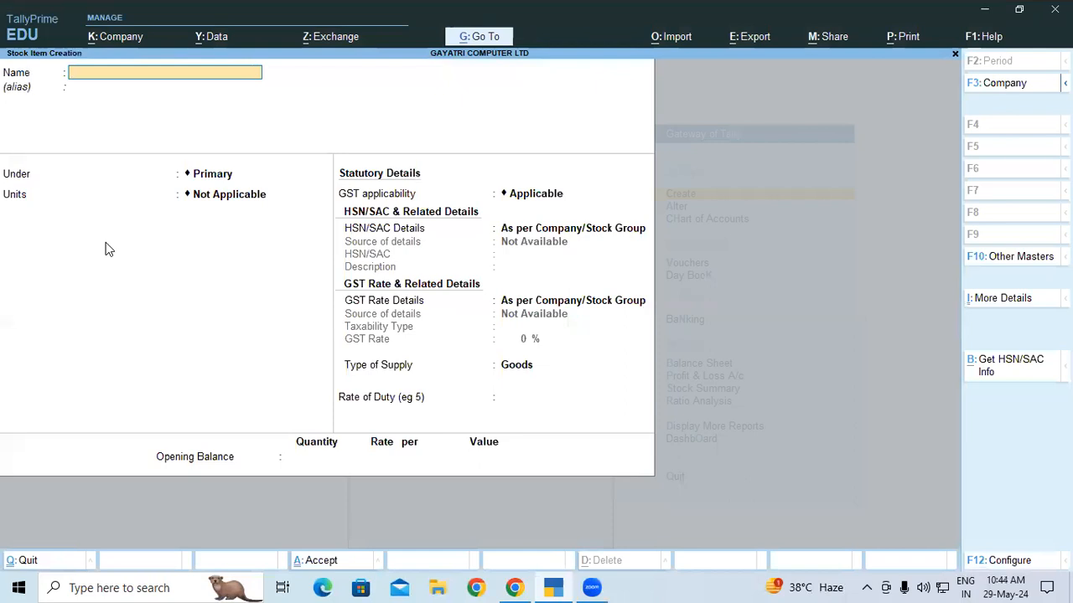
{"action": "key", "text": "F11"}
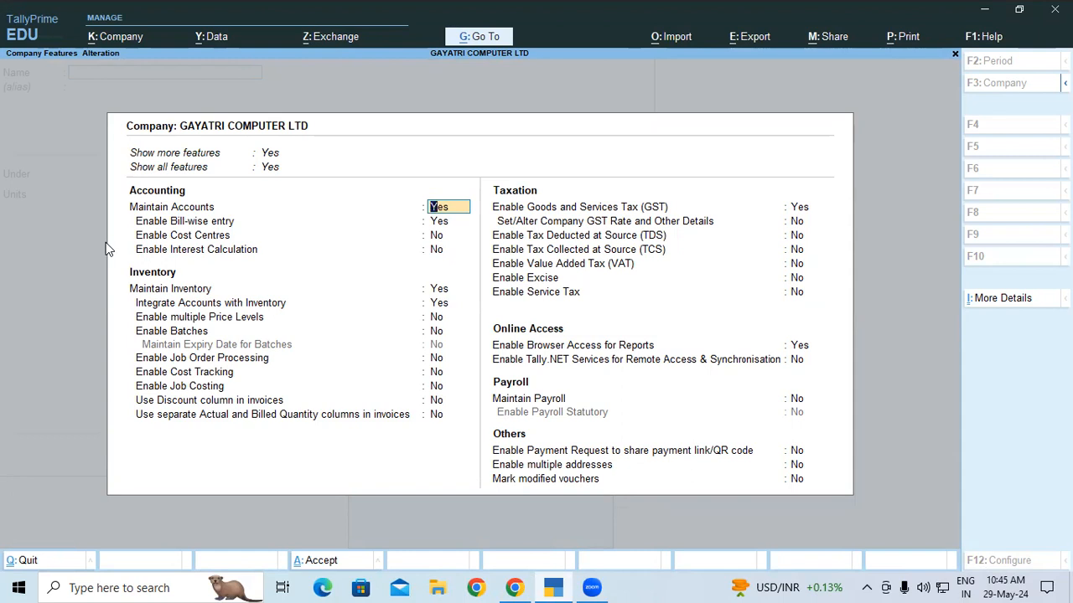
{"action": "key", "text": "BackSpace"}
{"action": "key", "text": "Escape"}
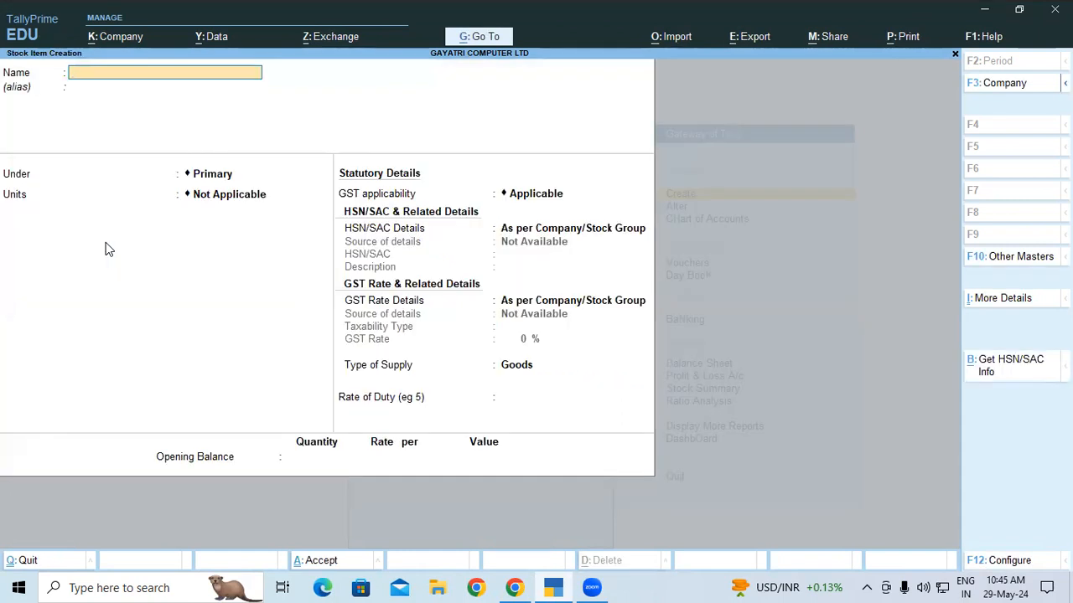
{"action": "key", "text": "F12"}
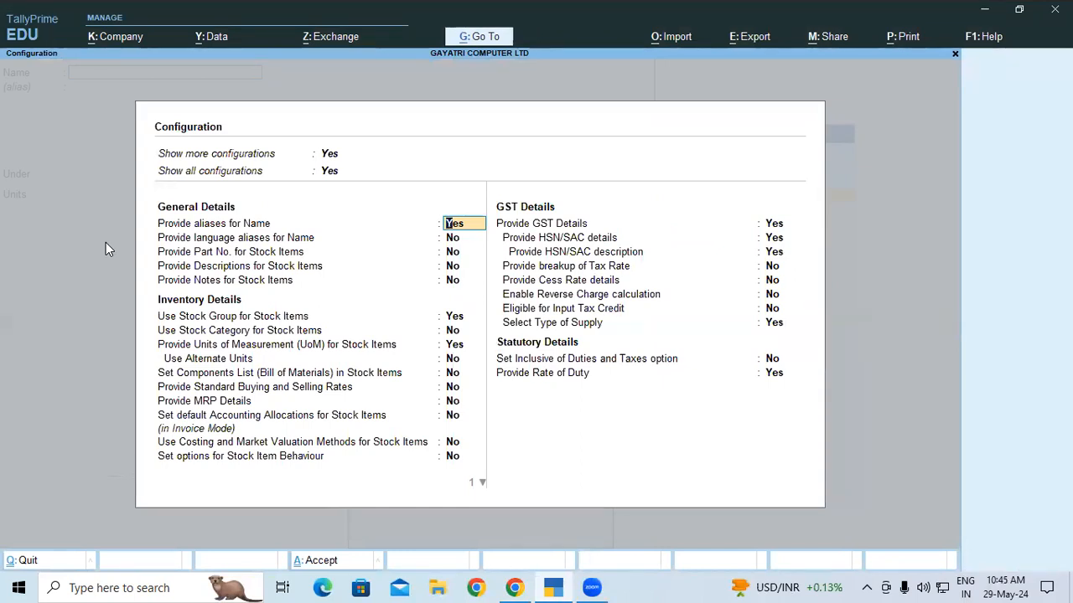
{"action": "key", "text": "ctrl+a"}
{"action": "key", "text": "Escape"}
{"action": "key", "text": "Escape"}
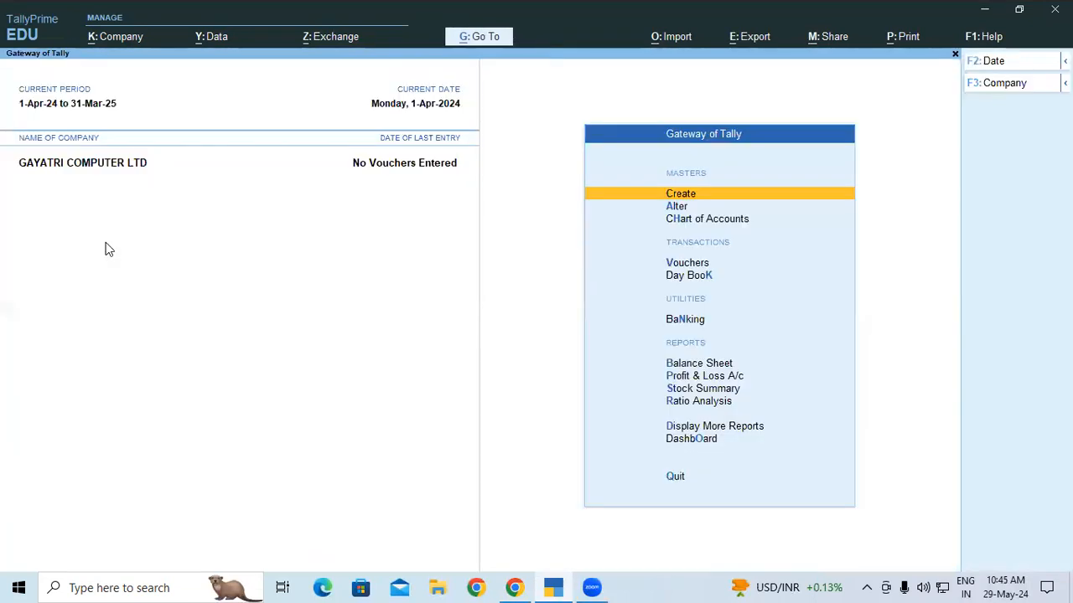
- Configure stock item creation to use stock categories by setting Use Stock Category for Stock Items to Yes
{"action": "key", "text": "Return"}
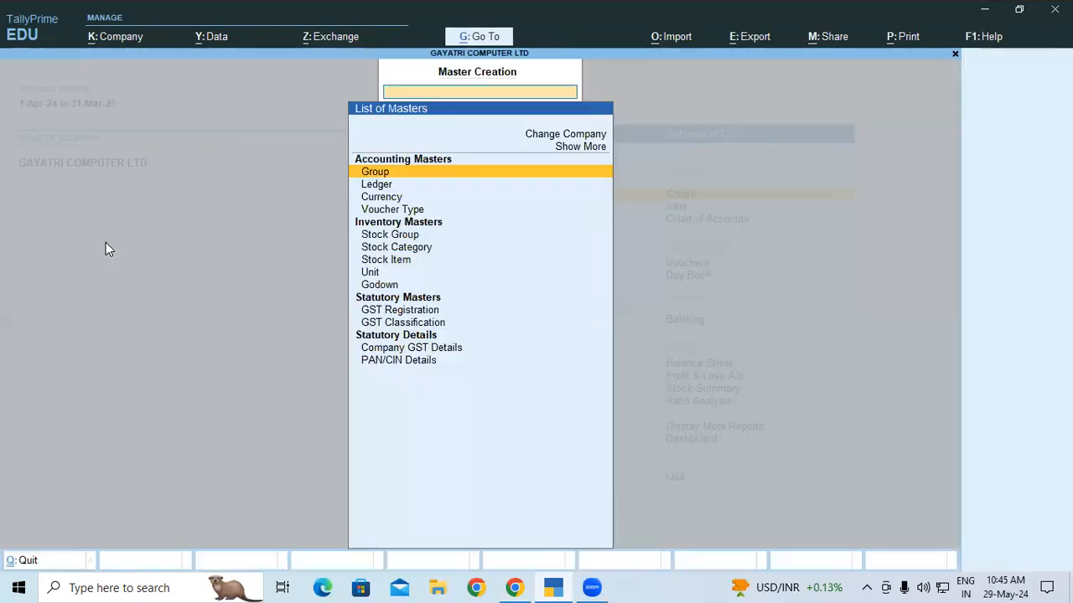
{"action": "key", "text": "Down"}
{"action": "key", "text": "Down"}
{"action": "key", "text": "Down"}
{"action": "key", "text": "Down"}
{"action": "key", "text": "Down"}
{"action": "key", "text": "Down"}
{"action": "key", "text": "Down"}
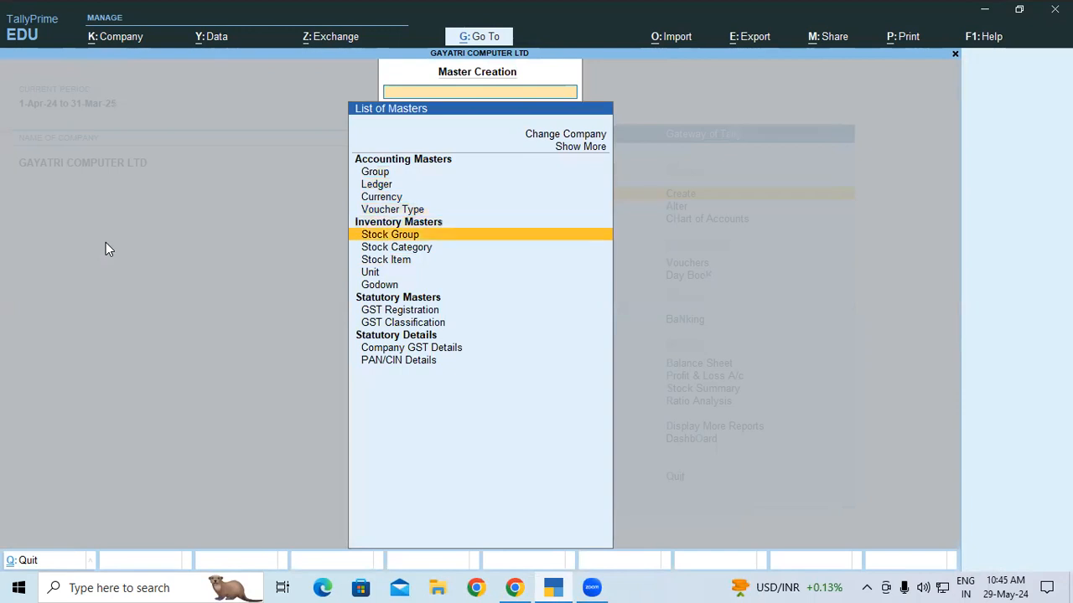
{"action": "key", "text": "Up"}
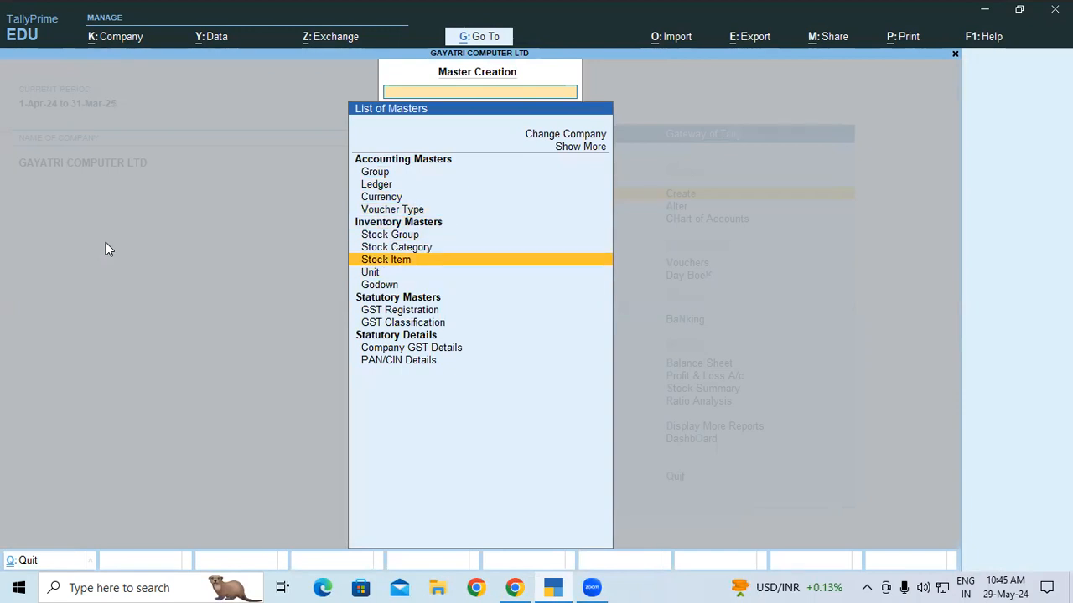
{"action": "key", "text": "Return"}
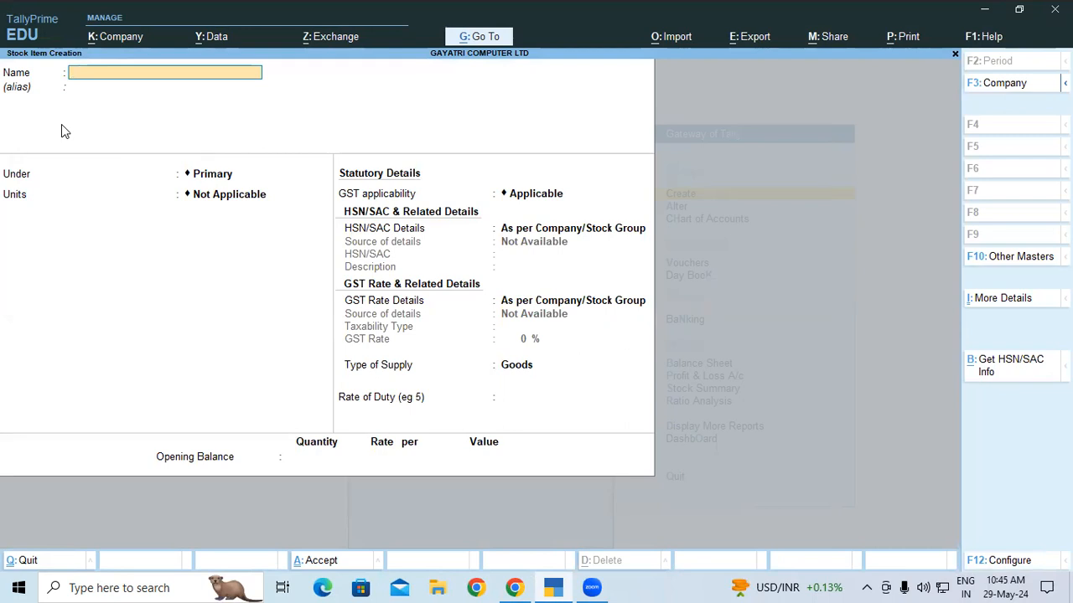
{"action": "key", "text": "F12"}
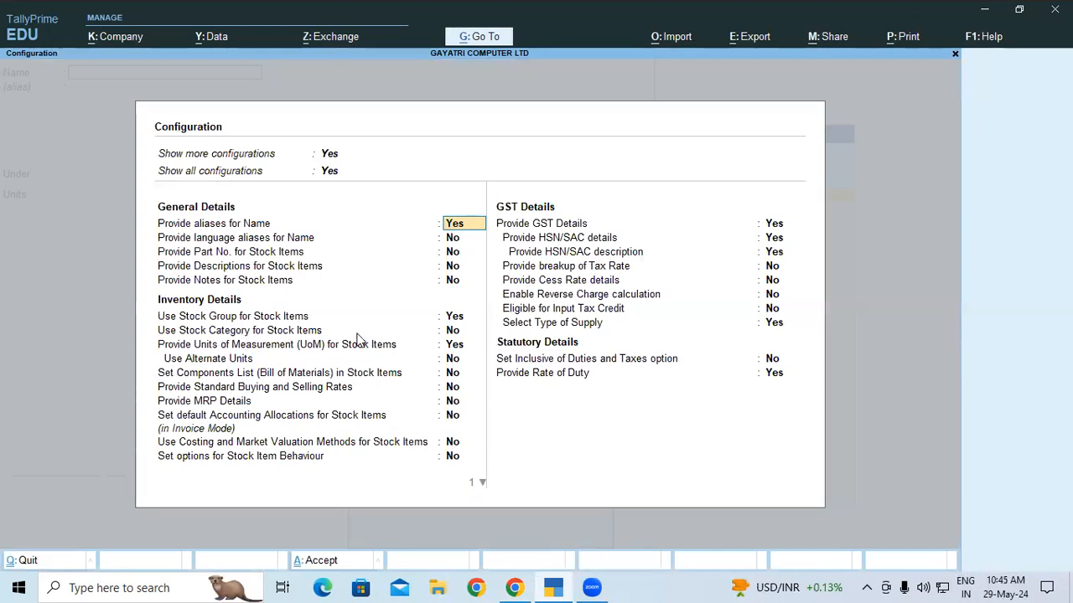
{"action": "left_click", "coordinate": [458, 332]}
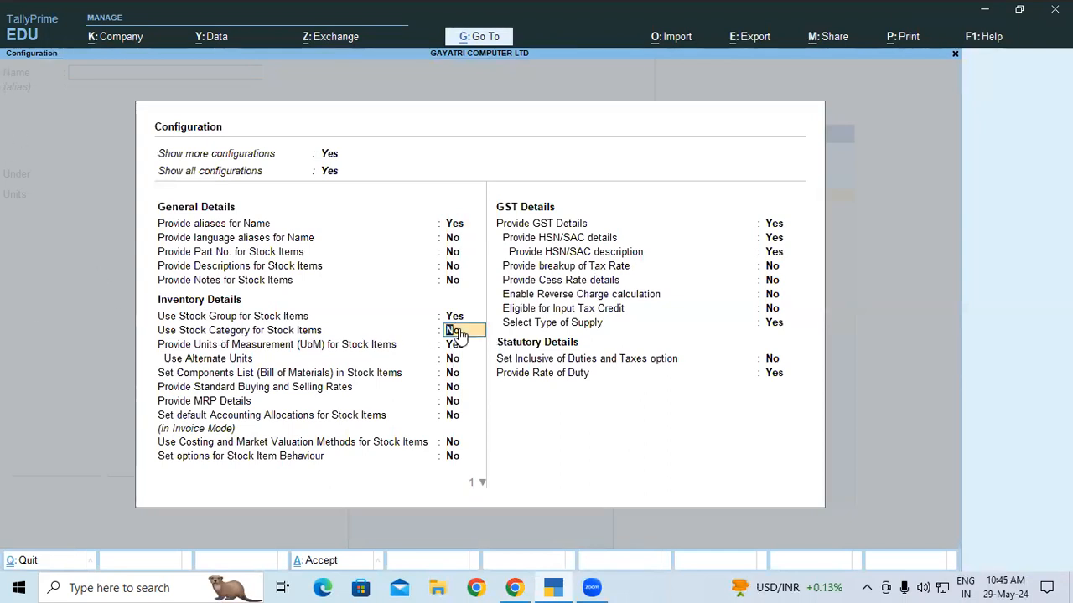
{"action": "type", "text": "y"}
{"action": "key", "text": "Return"}
{"action": "key", "text": "ctrl+a"}
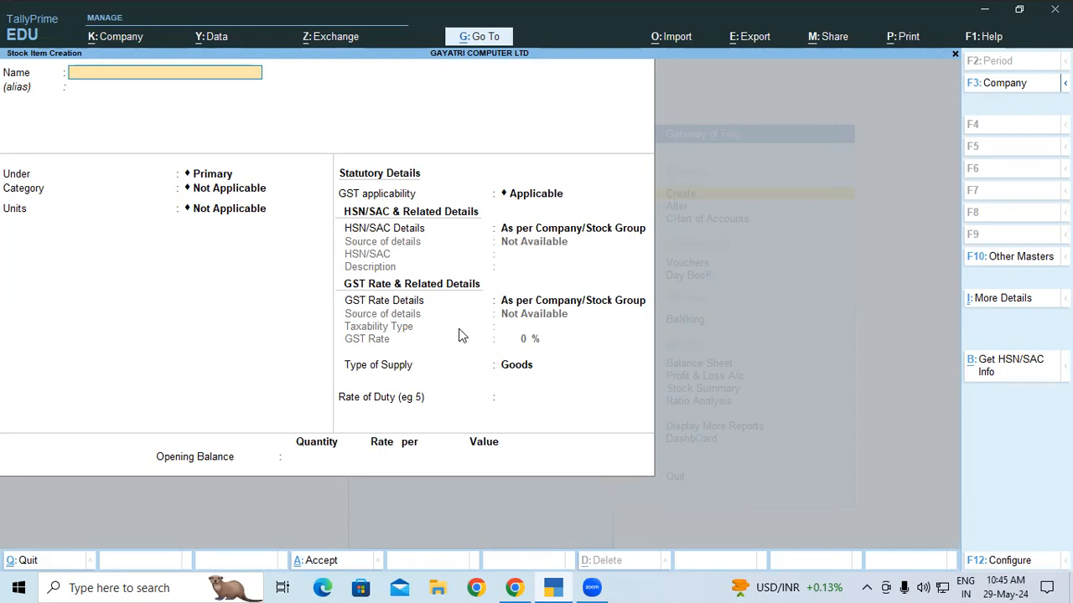
- Name the new stock item LENOVO K6 NOTE and assign it to the SMART PHONE group and the LENOVO category
{"action": "type", "text": "LENOVO K6 NOTE"}
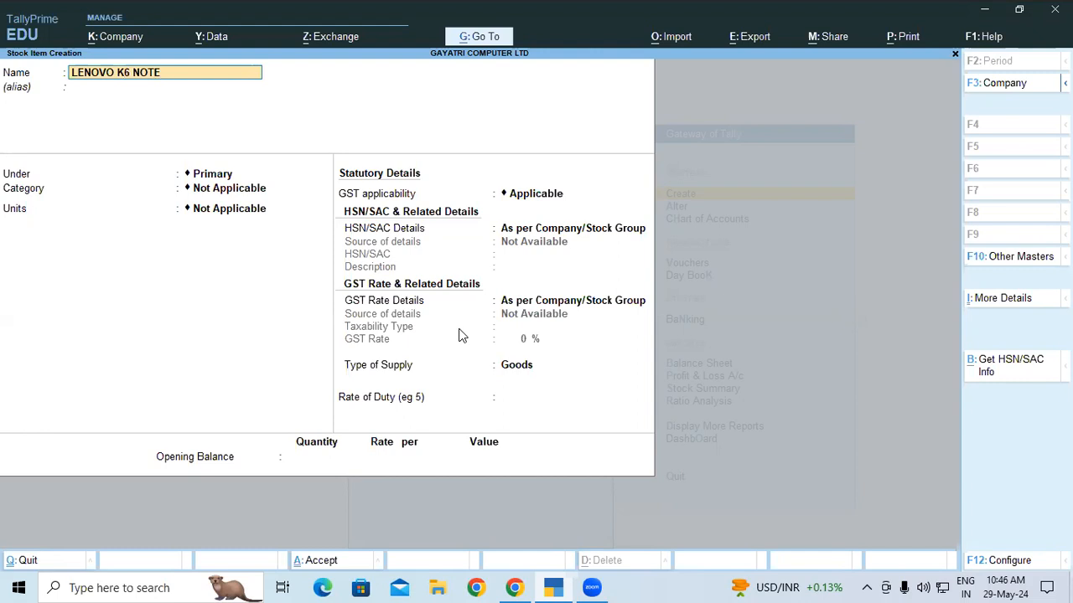
{"action": "key", "text": "Return"}
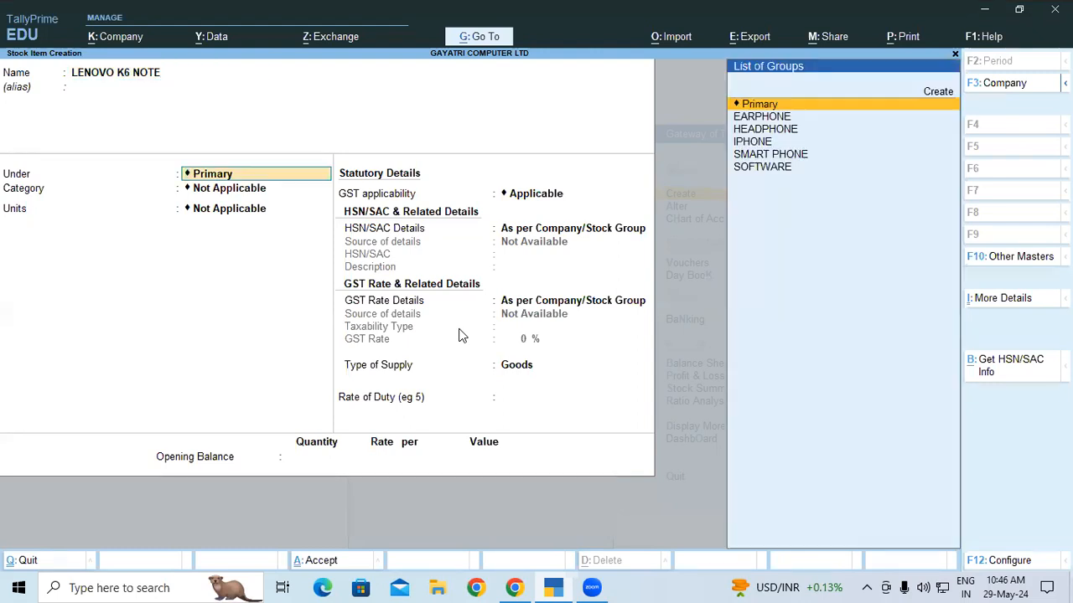
{"action": "type", "text": "SM"}
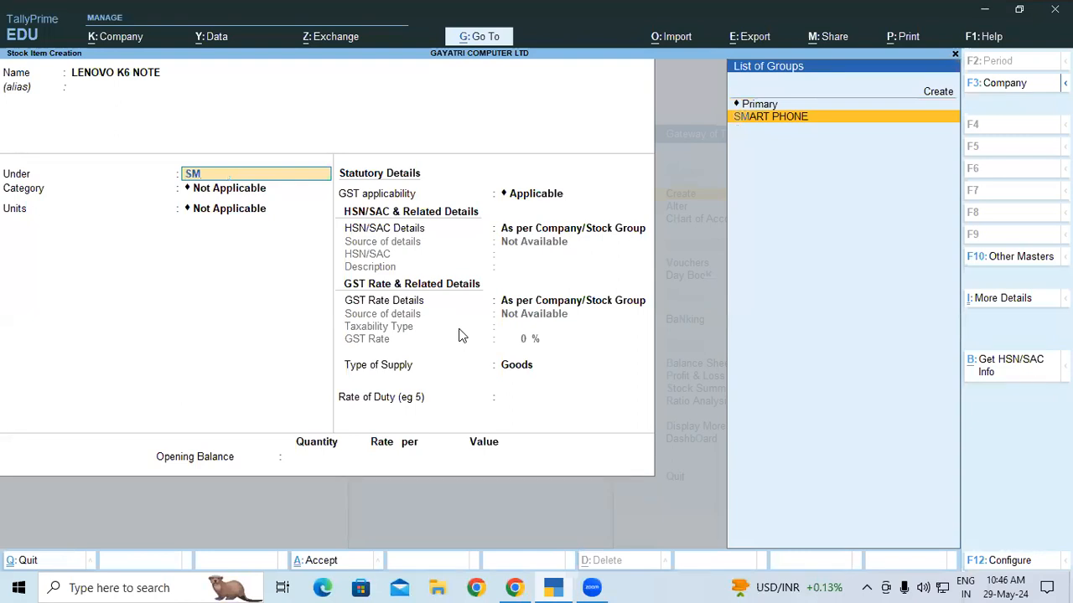
{"action": "key", "text": "Return"}
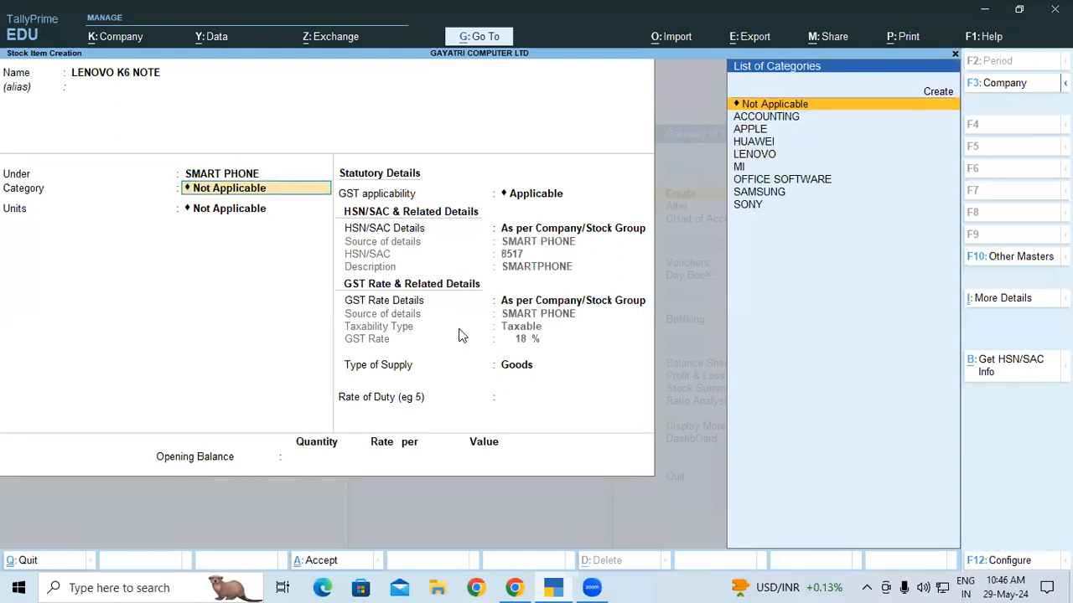
{"action": "type", "text": "LEN"}
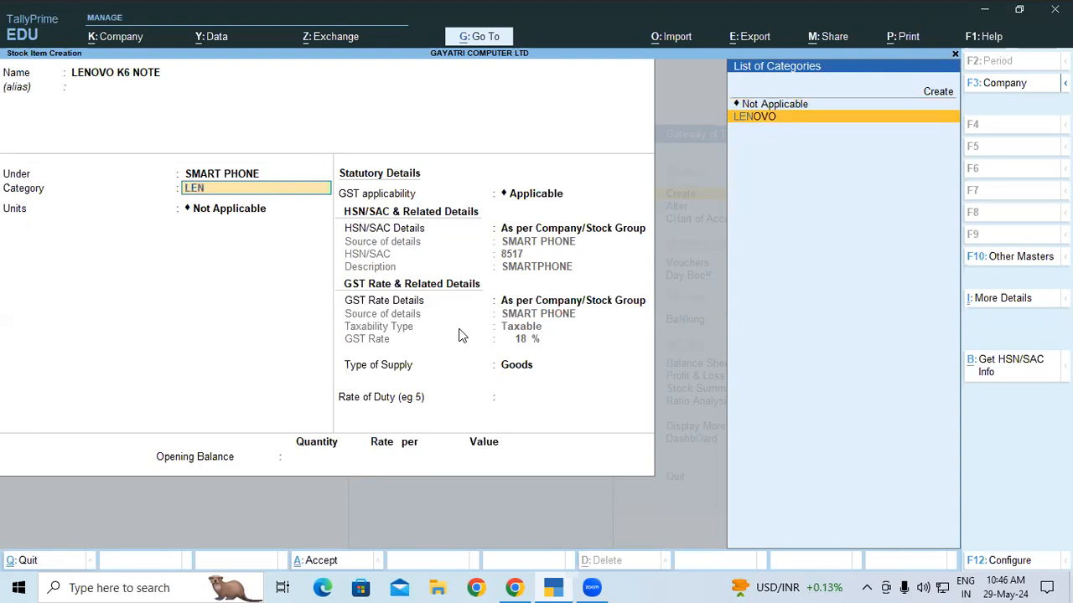
{"action": "key", "text": "Return"}
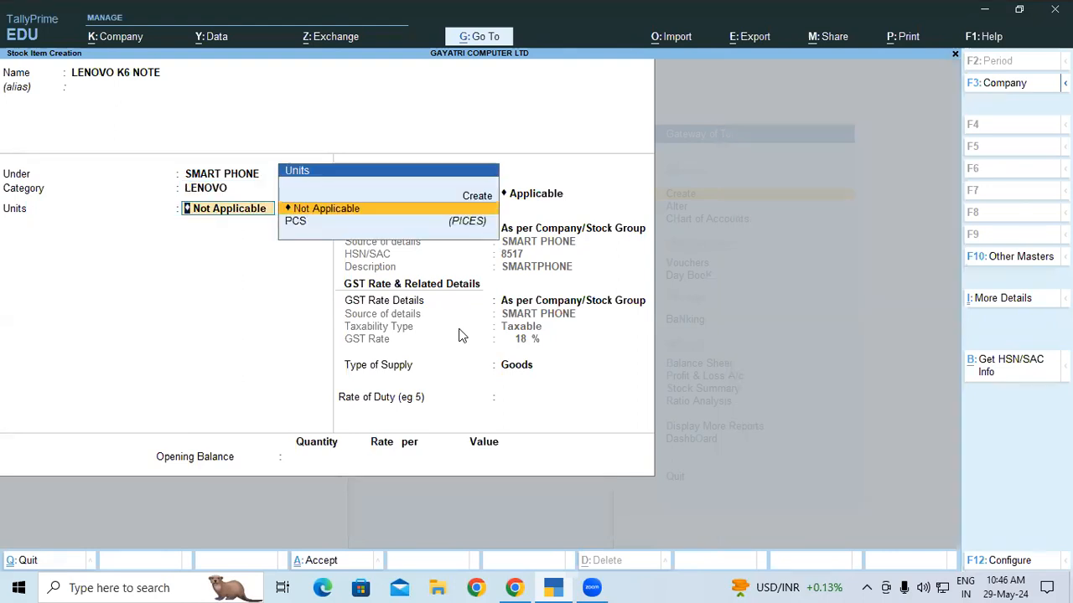
- Set the LENOVO K6 NOTE unit to PCS, keep the default GST details and enter an opening quantity of 4
{"action": "key", "text": "Down"}
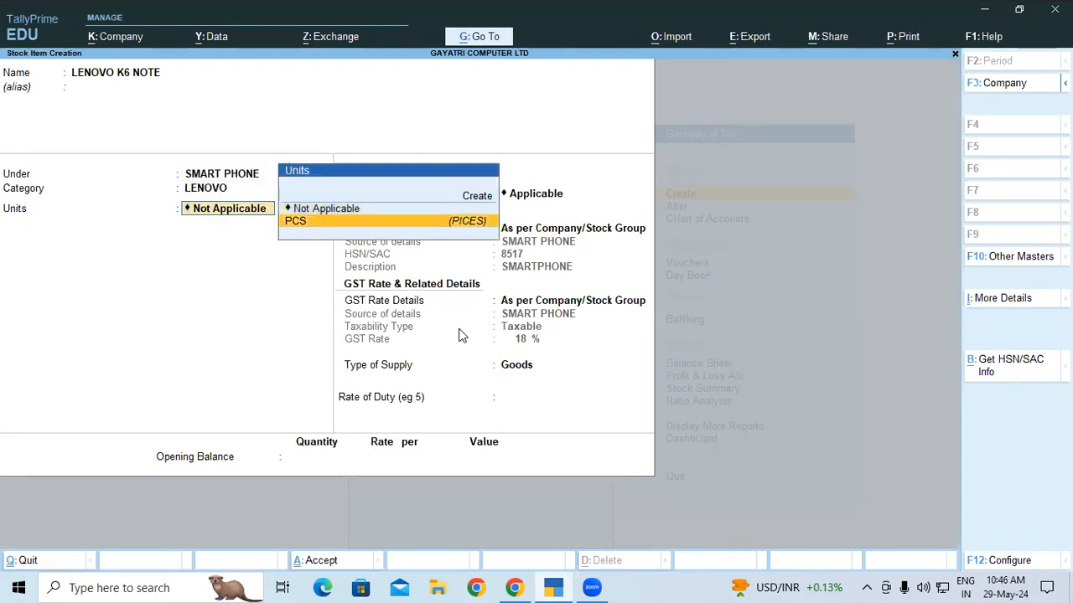
{"action": "key", "text": "Return"}
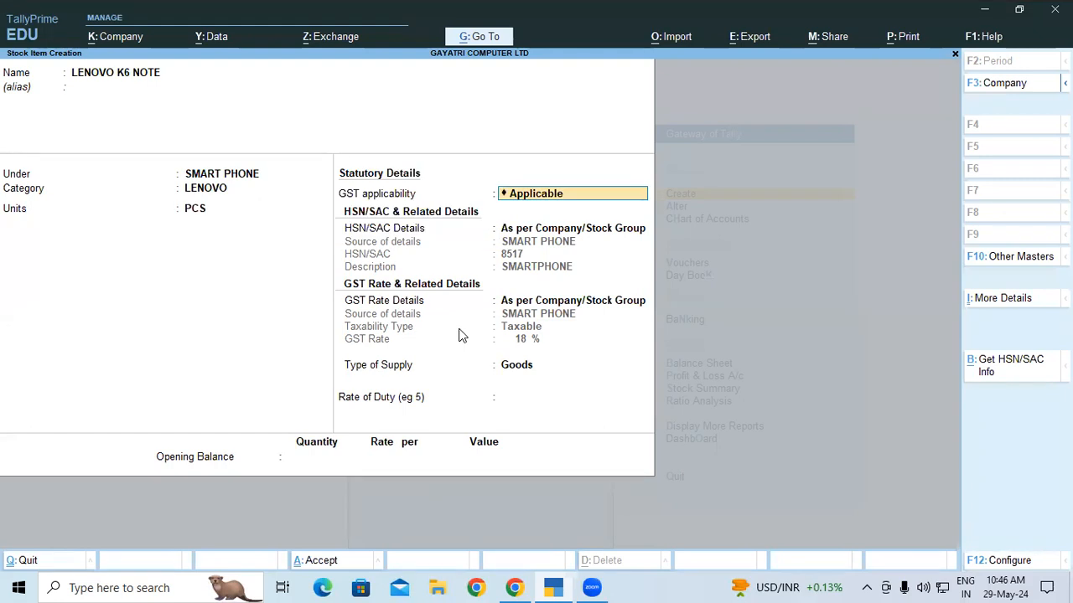
{"action": "key", "text": "Return"}
{"action": "key", "text": "Return"}
{"action": "key", "text": "Return"}
{"action": "key", "text": "Return"}
{"action": "key", "text": "Return"}
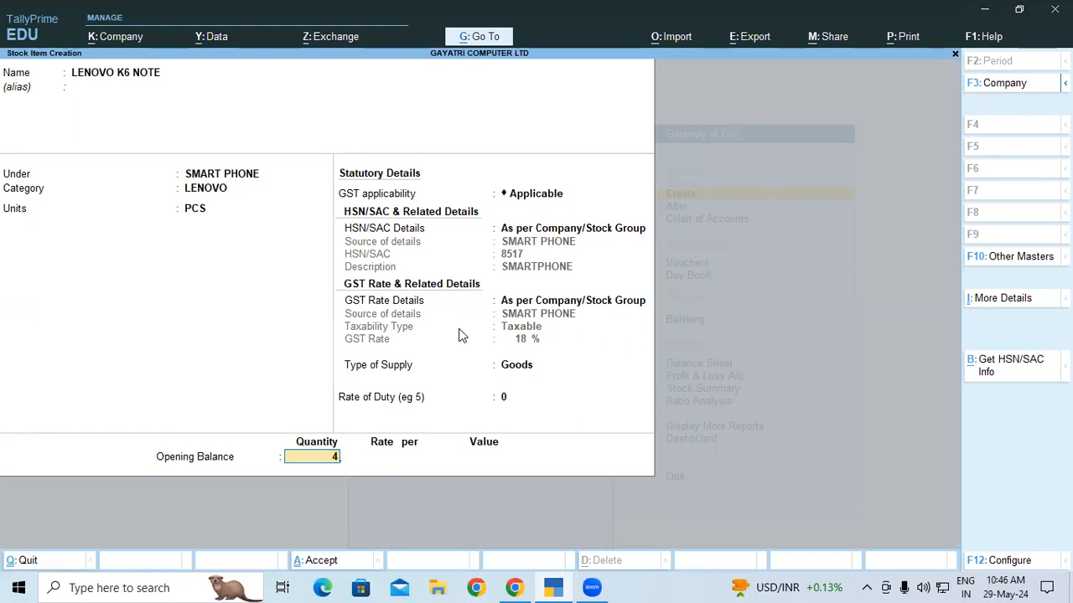
{"action": "key", "text": "Return"}
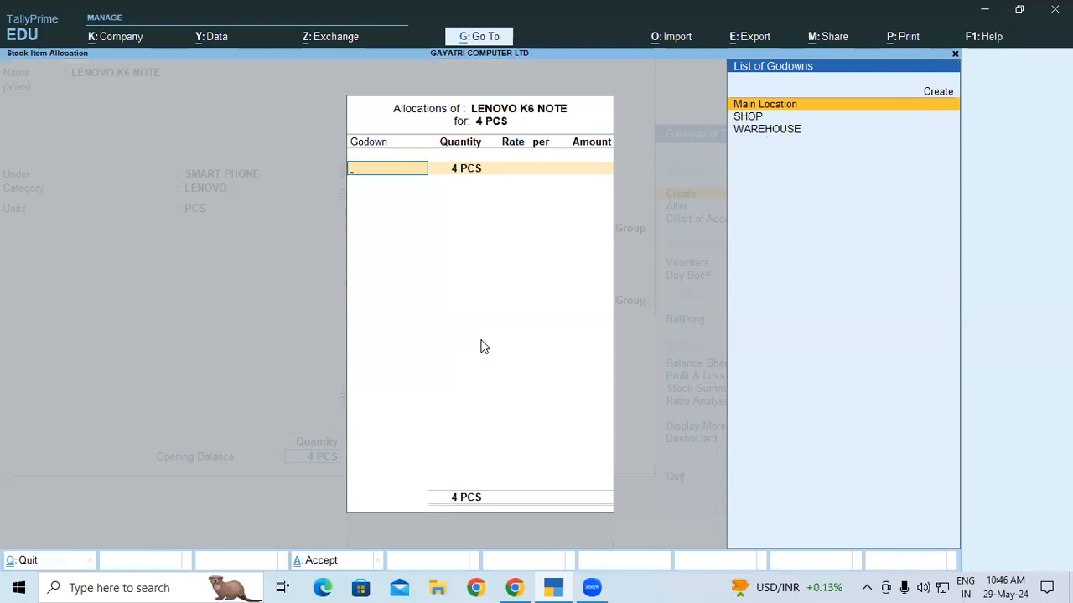
- Check the closing stock table in Chrome, allocate the 4 PCS to the SHOP godown at a rate of 8000 and save the item
{"action": "left_click", "coordinate": [515, 587]}
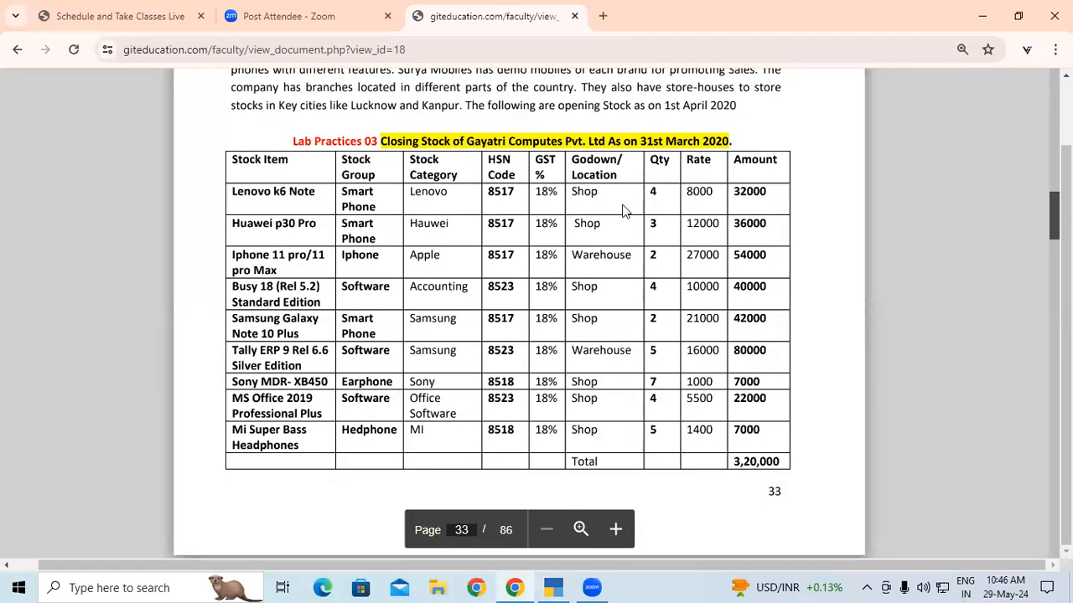
{"action": "left_click", "coordinate": [553, 586]}
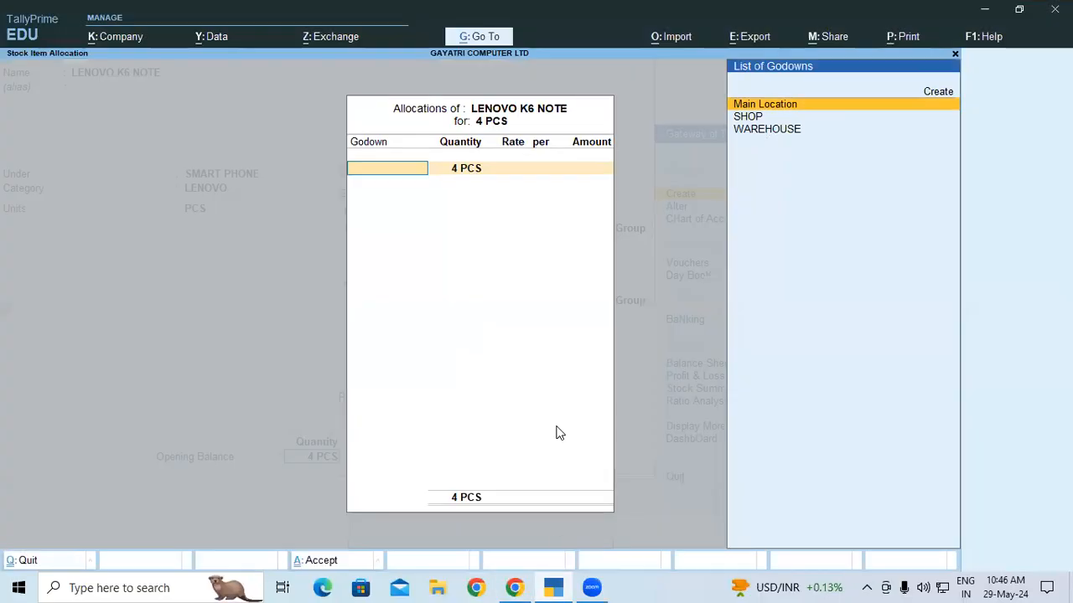
{"action": "key", "text": "Down"}
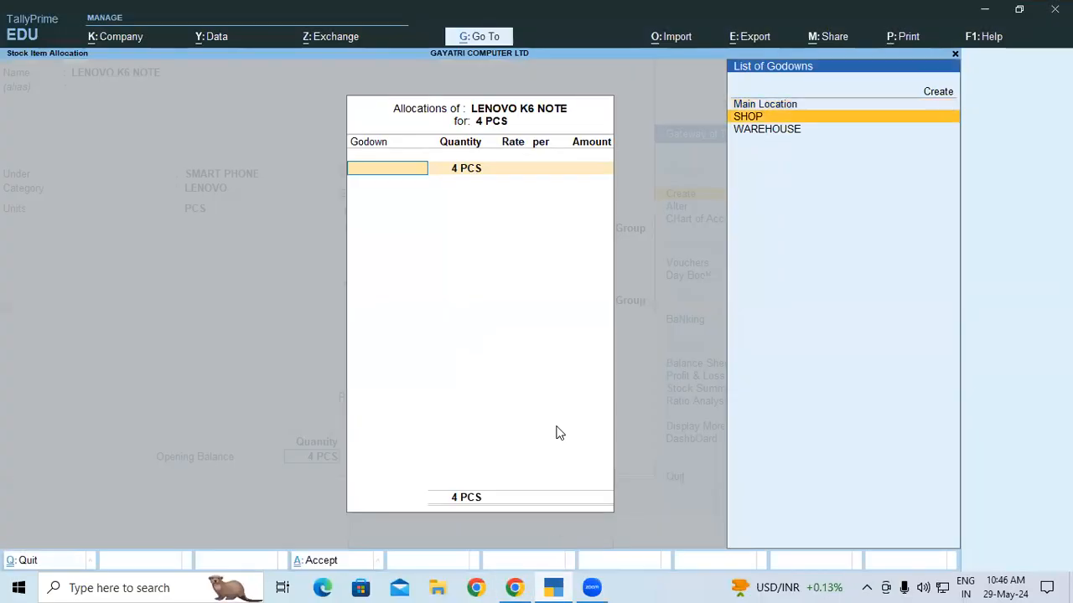
{"action": "key", "text": "Return"}
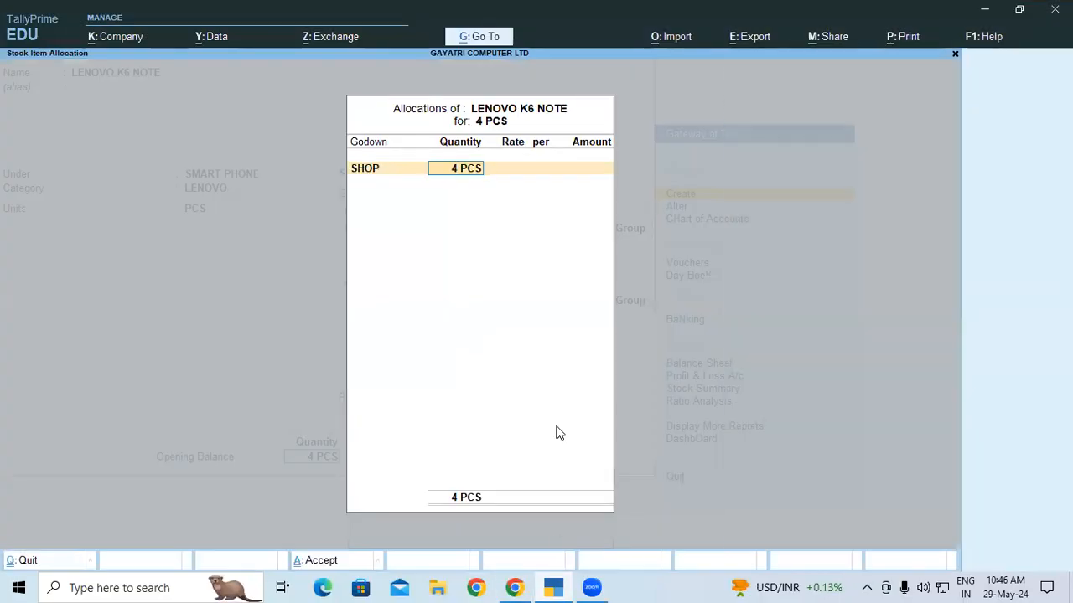
{"action": "key", "text": "Return"}
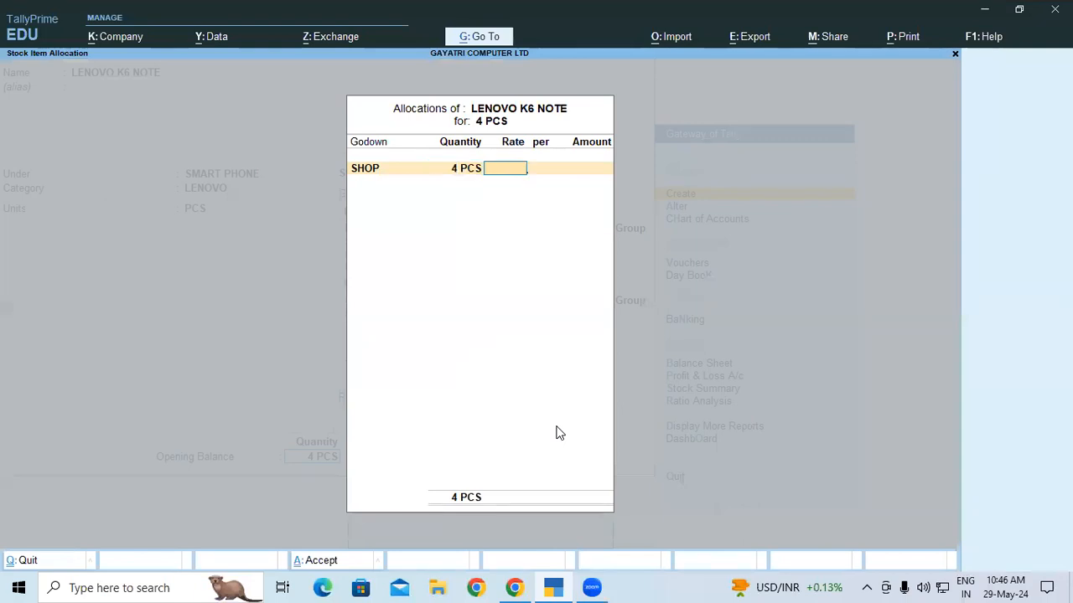
{"action": "type", "text": "8000"}
{"action": "key", "text": "Return"}
{"action": "key", "text": "Return"}
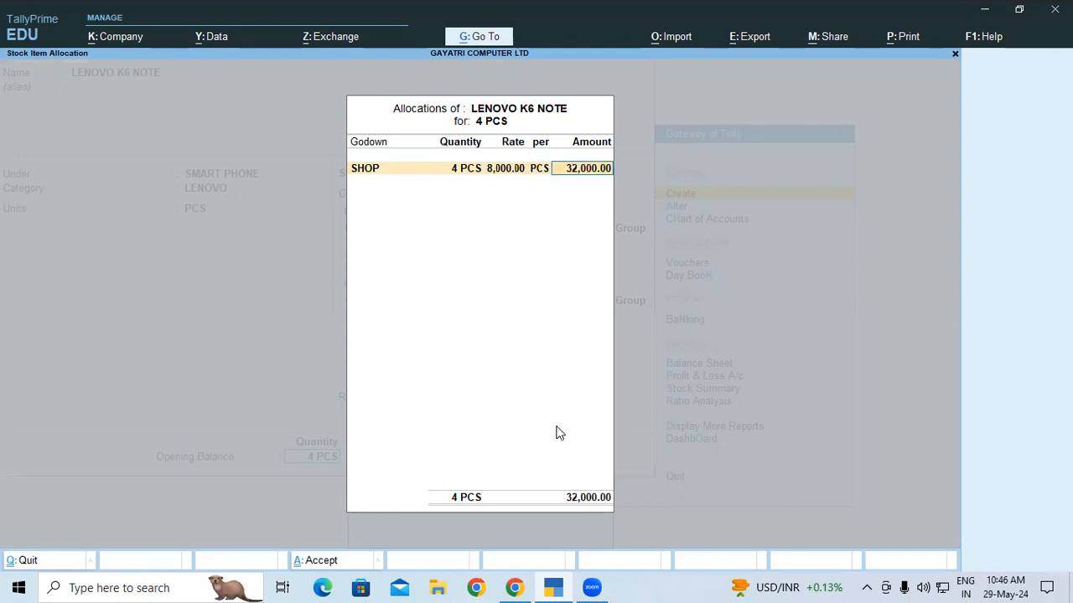
{"action": "key", "text": "Return"}
{"action": "key", "text": "Return"}
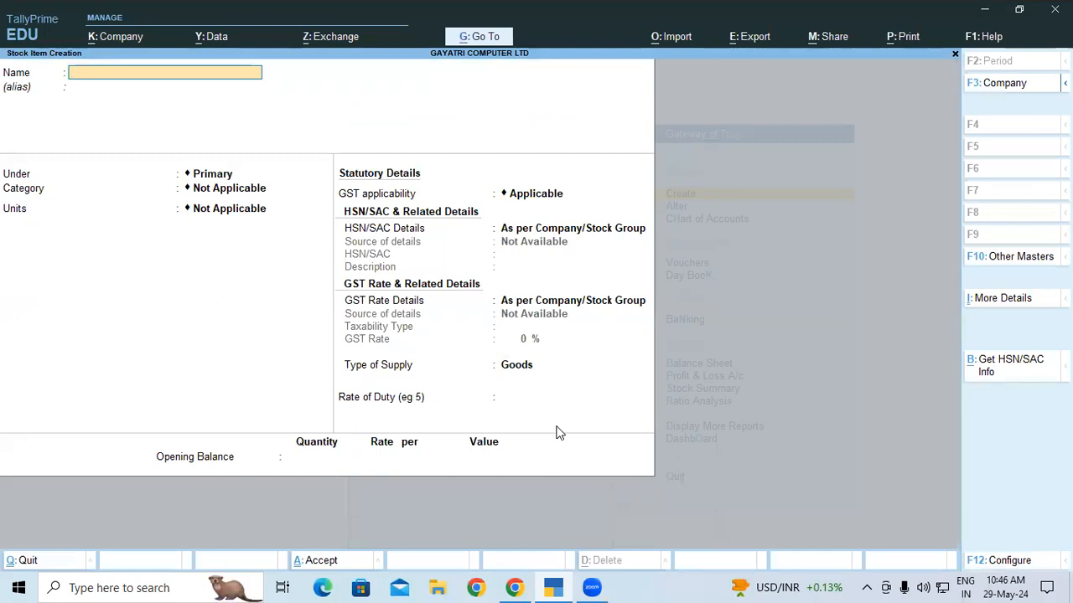
- Per the closing stock table in Chrome, name the next stock item HUAWEI P30 PRO under the SMART PHONE group and HUAWEI category
{"action": "left_click", "coordinate": [515, 587]}
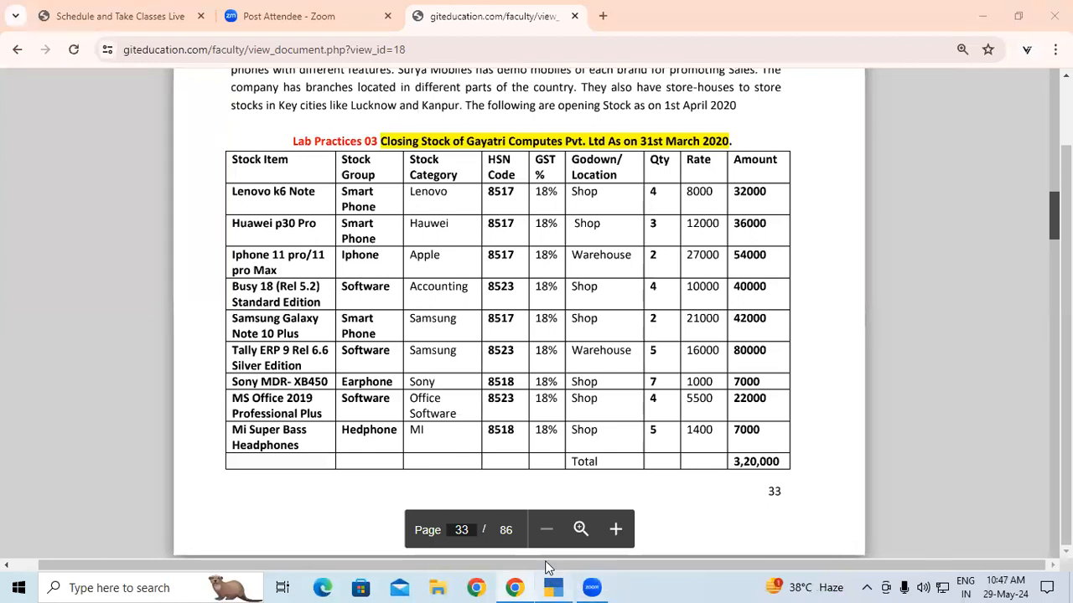
{"action": "left_click", "coordinate": [553, 586]}
{"action": "type", "text": "HUAWEI"}
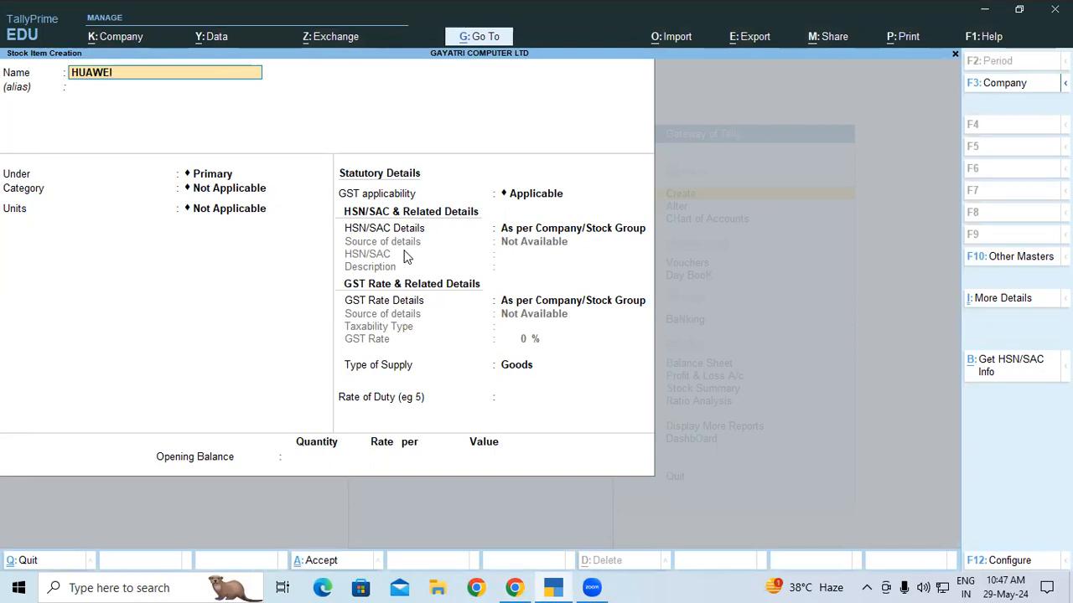
{"action": "type", "text": " P30 PRO"}
{"action": "key", "text": "Return"}
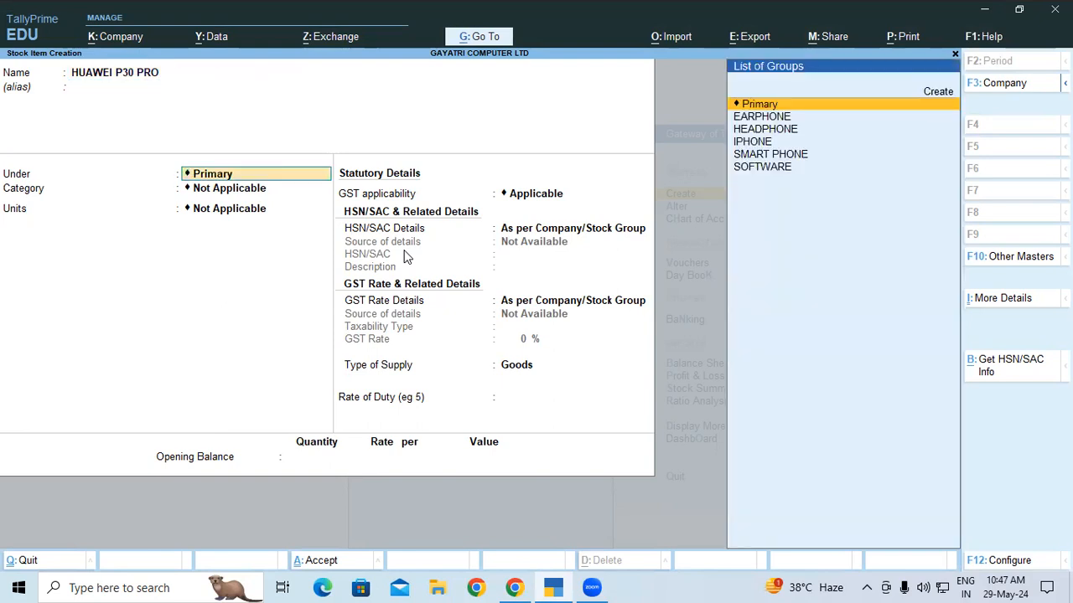
{"action": "type", "text": "S"}
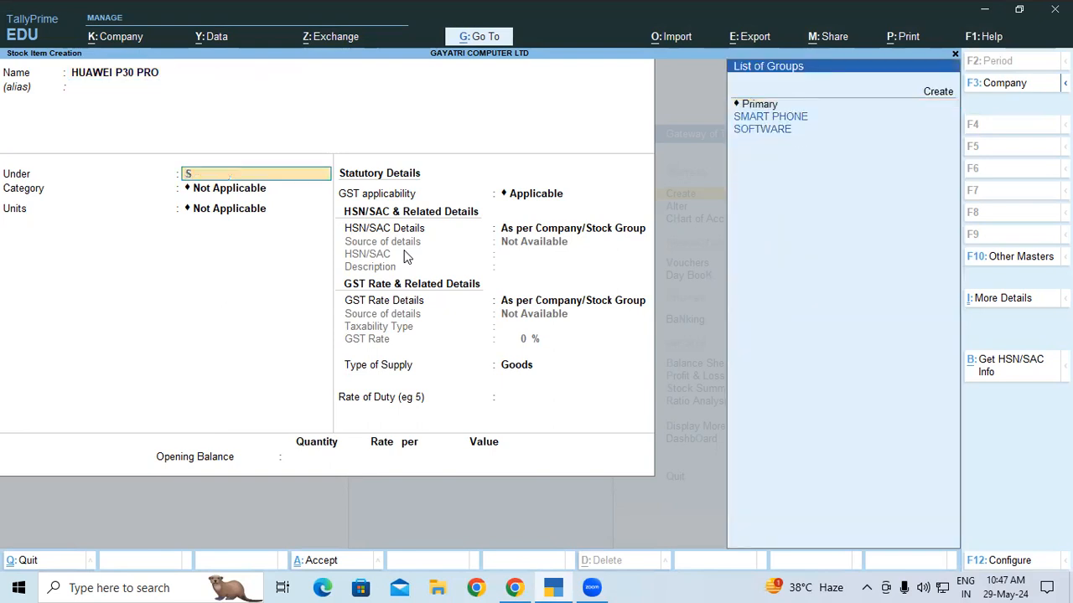
{"action": "type", "text": "M"}
{"action": "key", "text": "Return"}
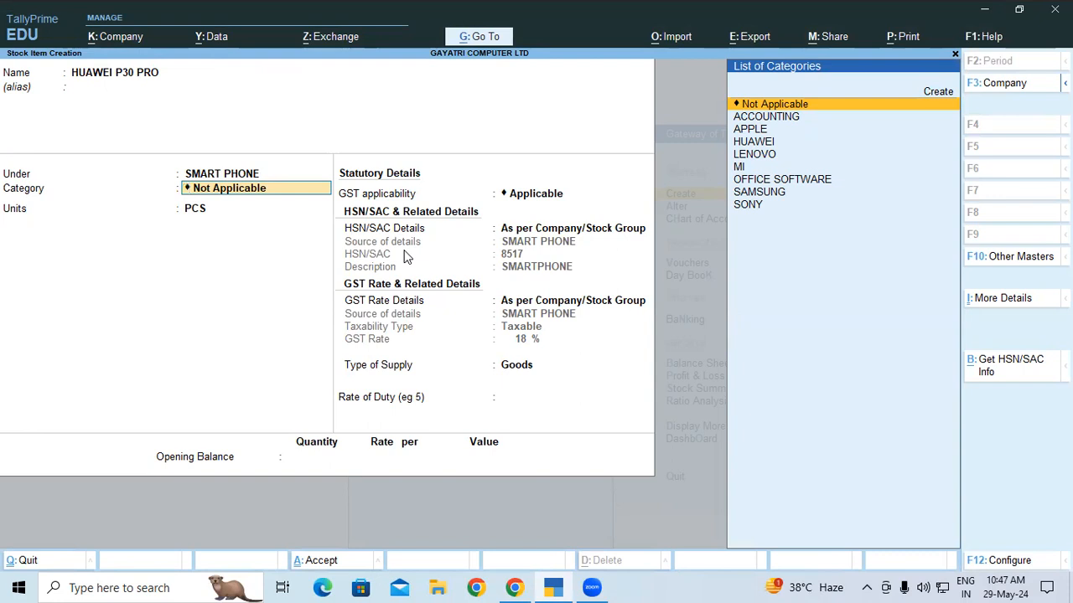
{"action": "type", "text": "H"}
{"action": "key", "text": "Return"}
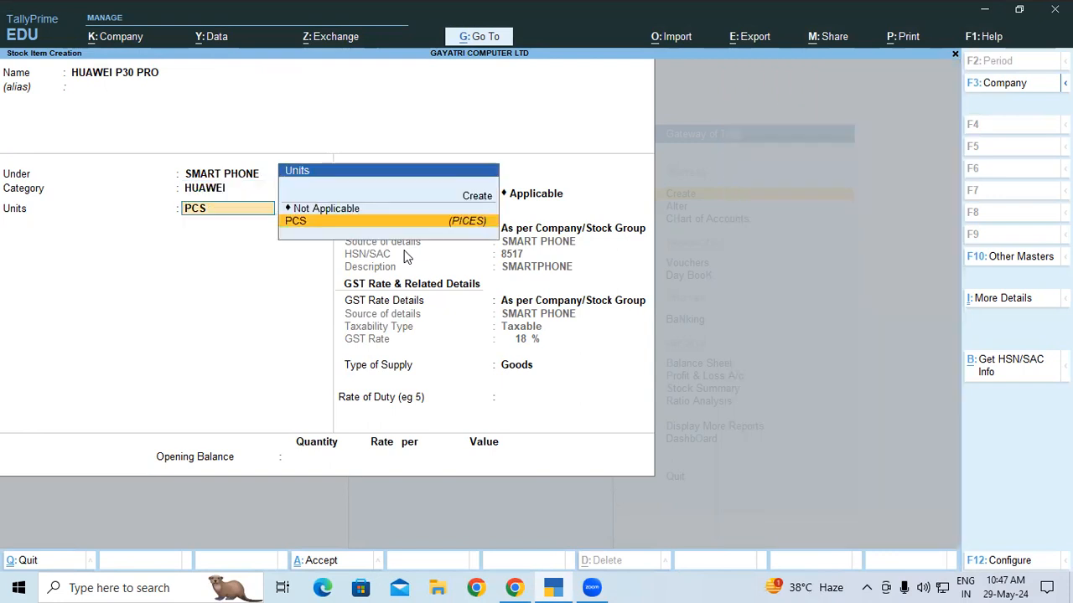
- Keep PCS as the HUAWEI P30 PRO unit with the default GST details and enter an opening quantity of 3
{"action": "key", "text": "Return"}
{"action": "key", "text": "Return"}
{"action": "key", "text": "Return"}
{"action": "key", "text": "Return"}
{"action": "key", "text": "Return"}
{"action": "key", "text": "Return"}
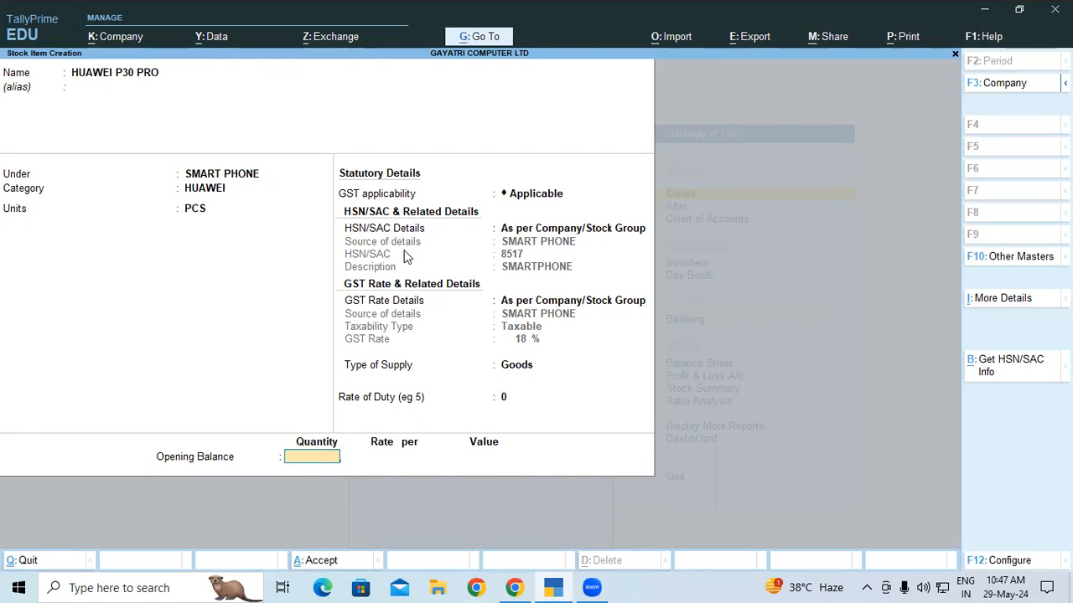
{"action": "type", "text": "3"}
{"action": "key", "text": "Return"}
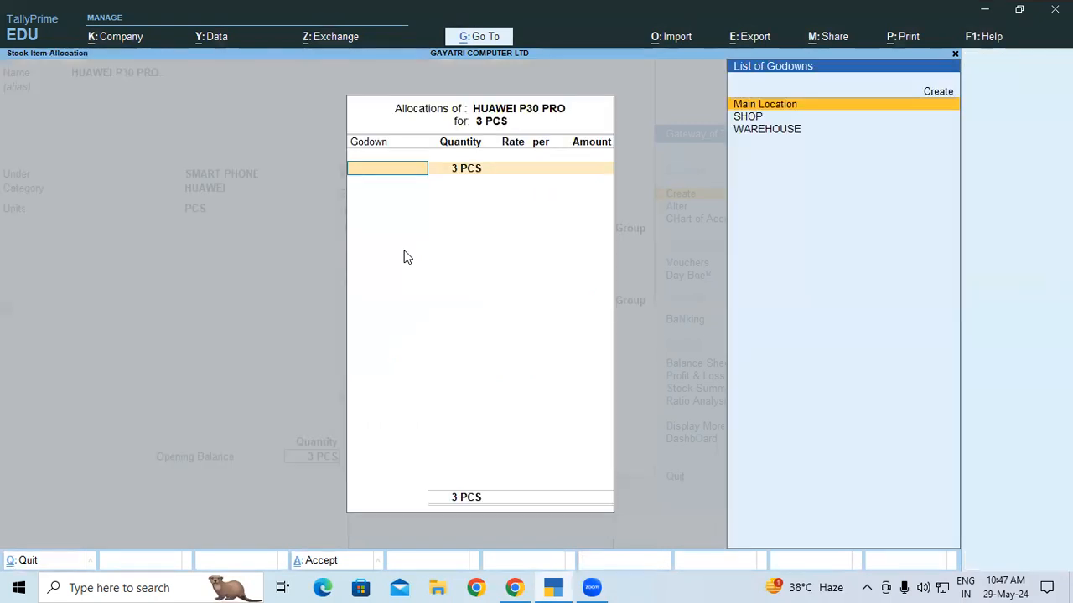
- Allocate the 3 PCS of HUAWEI P30 PRO to the SHOP godown at a rate of 12000 and save the item
{"action": "key", "text": "Down"}
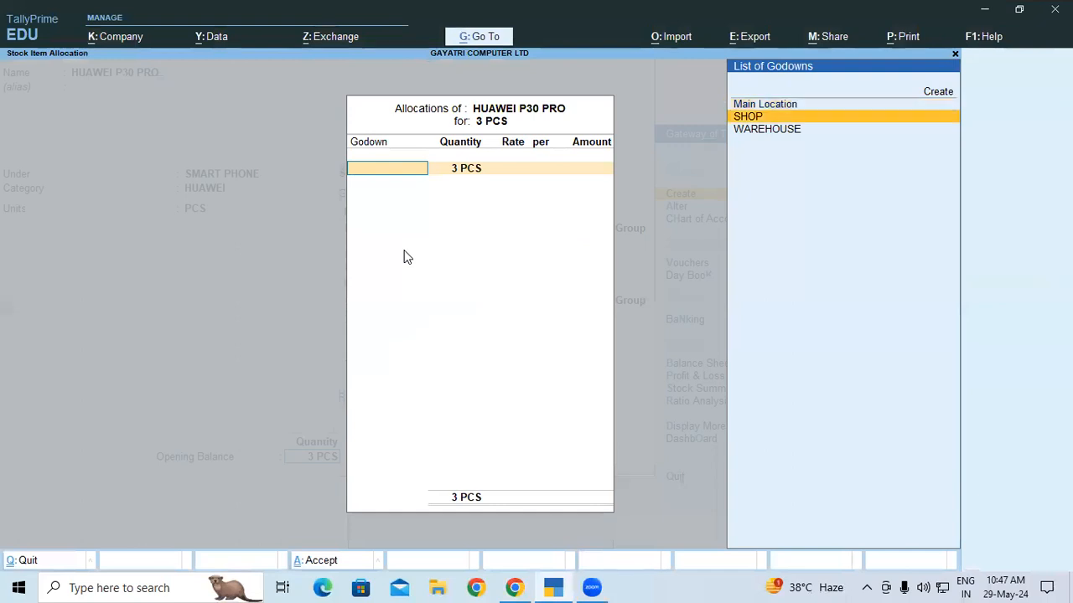
{"action": "key", "text": "Return"}
{"action": "key", "text": "Return"}
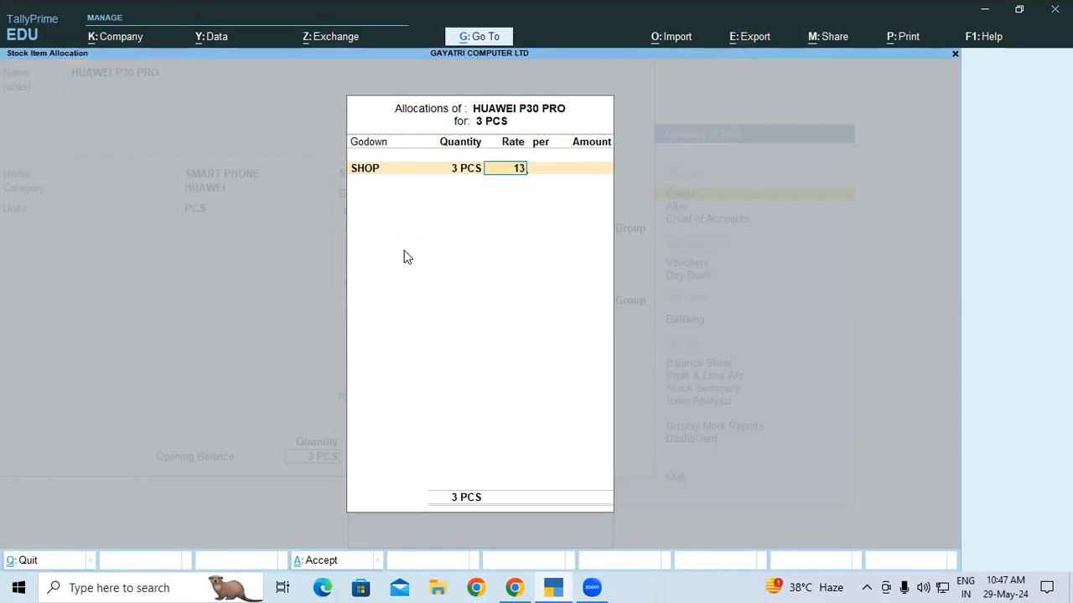
{"action": "type", "text": "12000"}
{"action": "key", "text": "Return"}
{"action": "key", "text": "Return"}
{"action": "key", "text": "Return"}
{"action": "key", "text": "Return"}
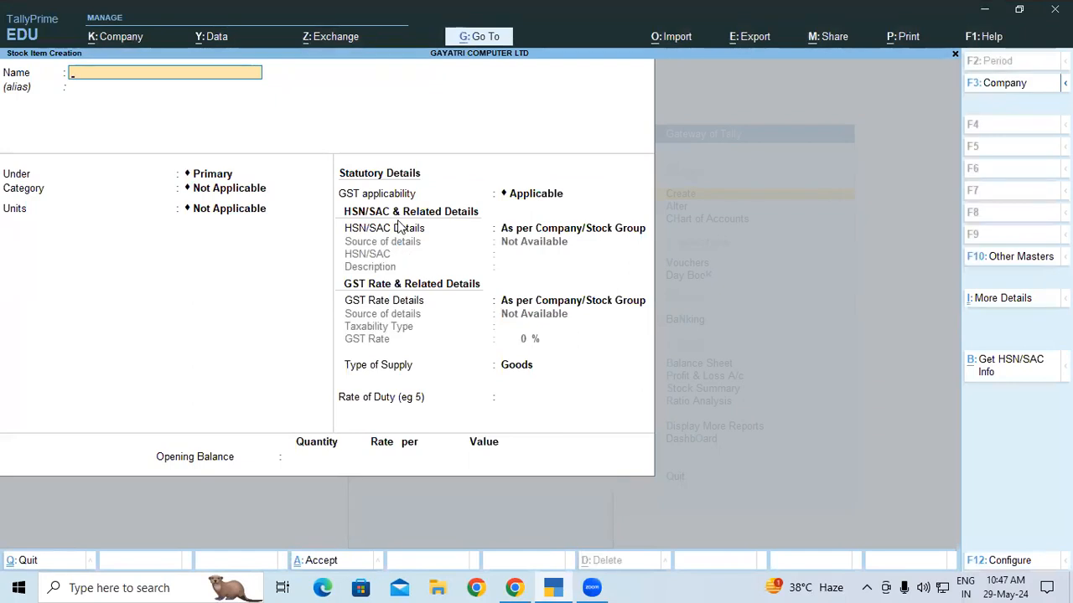
- Name the next stock item I PHONE 11 PRO MAX without an alias, checking it against the closing stock table in Chrome
{"action": "left_click", "coordinate": [517, 587]}
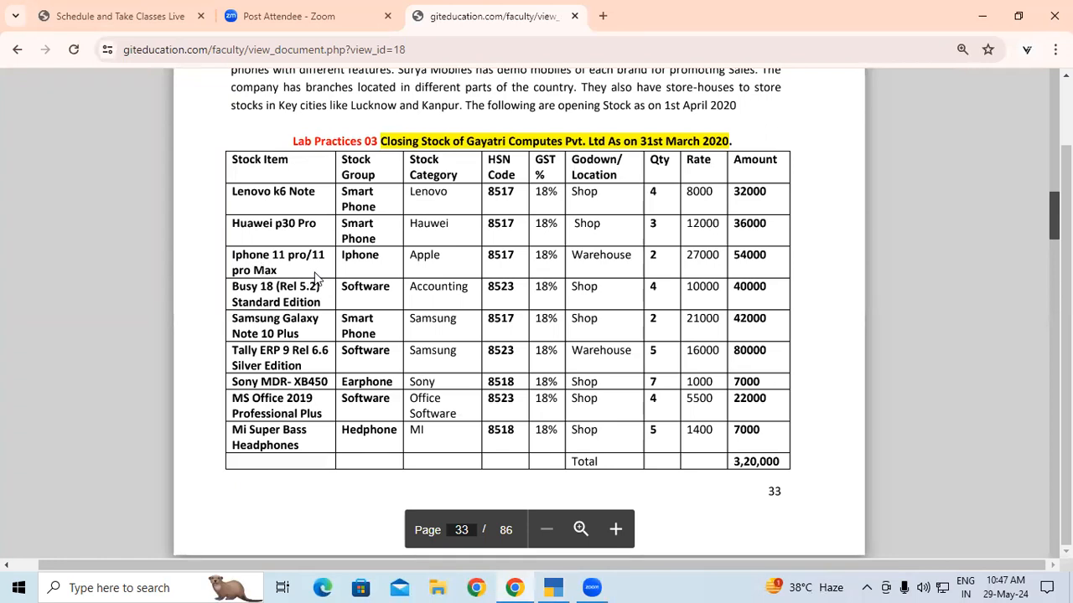
{"action": "left_click", "coordinate": [562, 586]}
{"action": "type", "text": "I"}
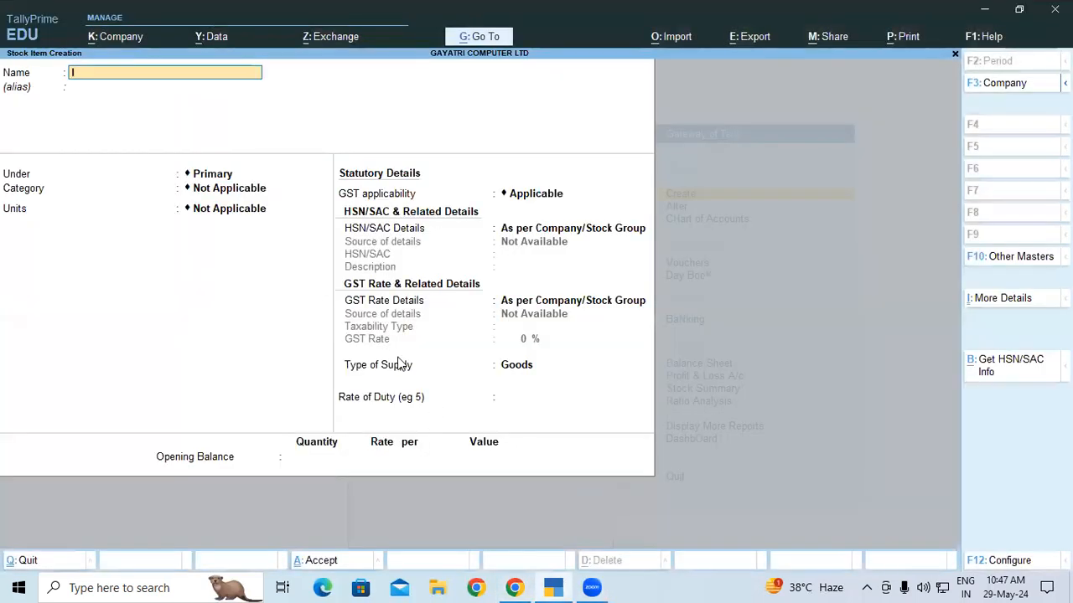
{"action": "type", "text": " PHONE 11"}
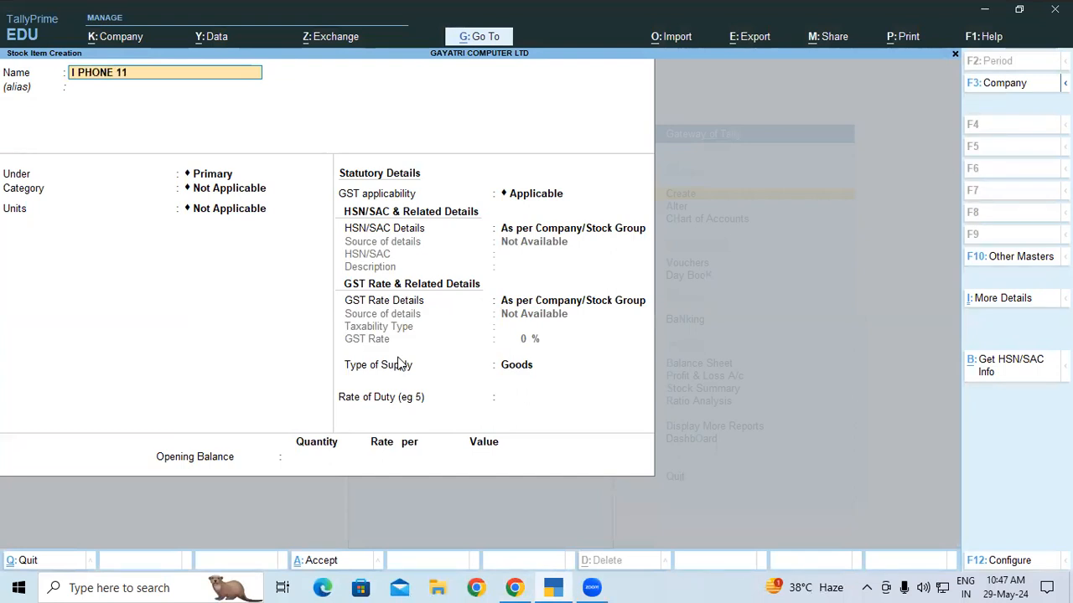
{"action": "type", "text": " PRO MAX"}
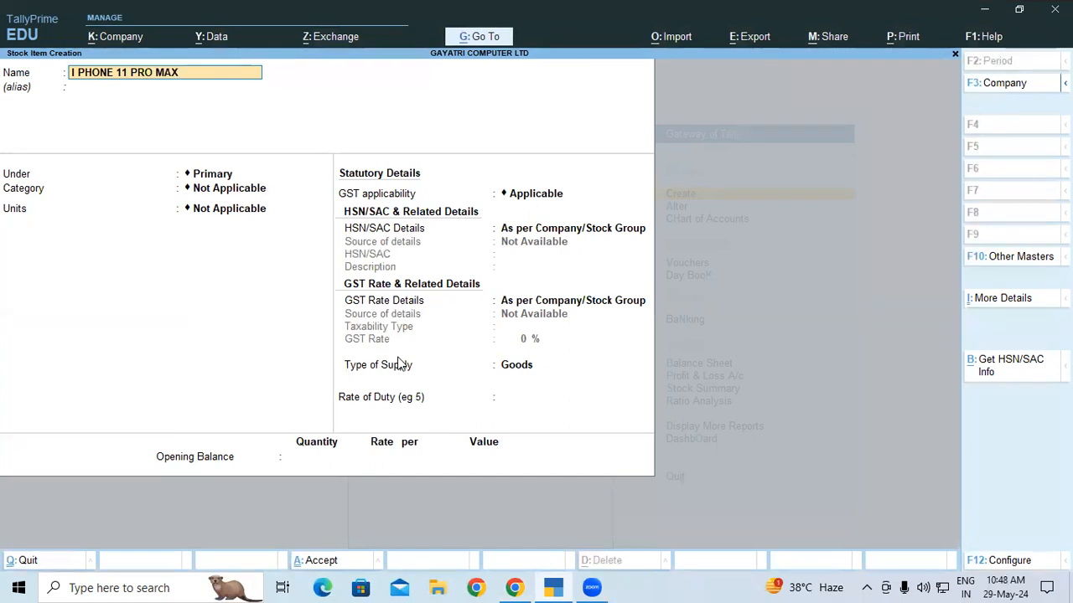
{"action": "left_click", "coordinate": [513, 588]}
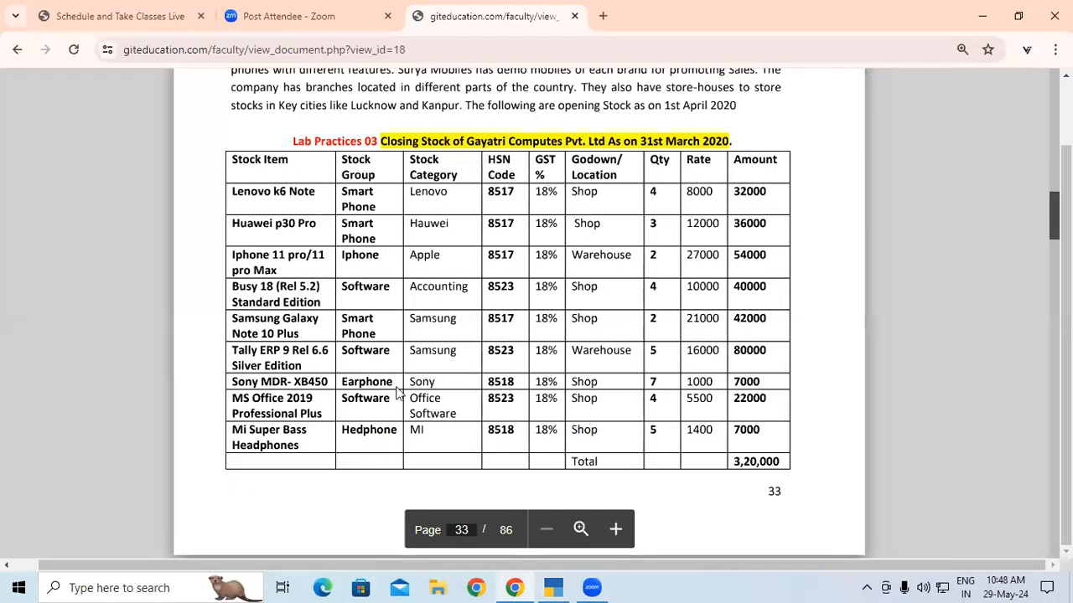
{"action": "left_click", "coordinate": [553, 588]}
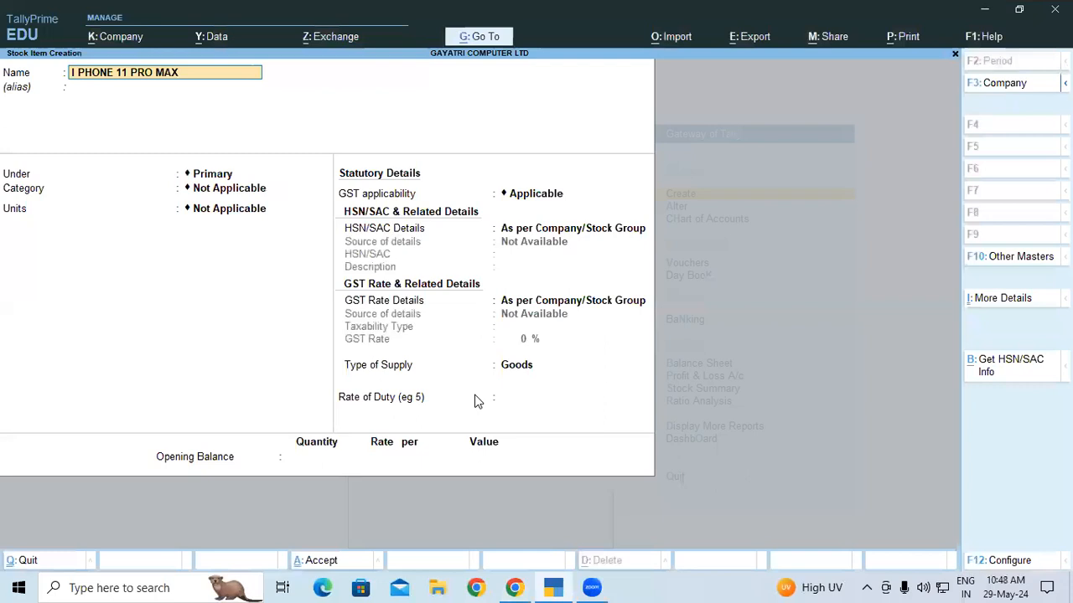
{"action": "key", "text": "Return"}
{"action": "key", "text": "Return"}
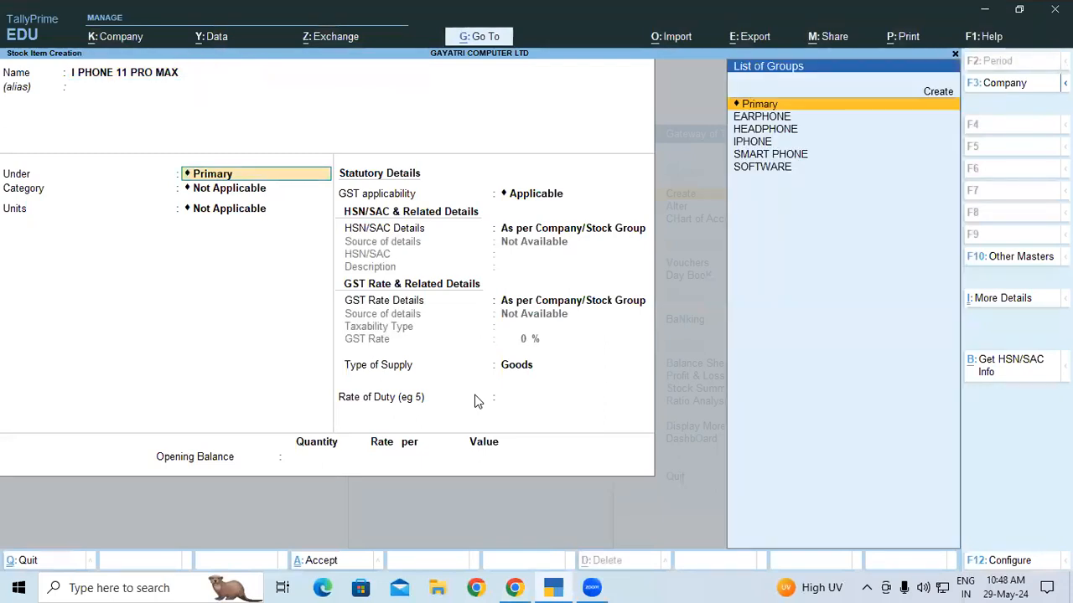
- Assign I PHONE 11 PRO MAX to the IPHONE stock group and the APPLE category
{"action": "type", "text": "I"}
{"action": "key", "text": "Return"}
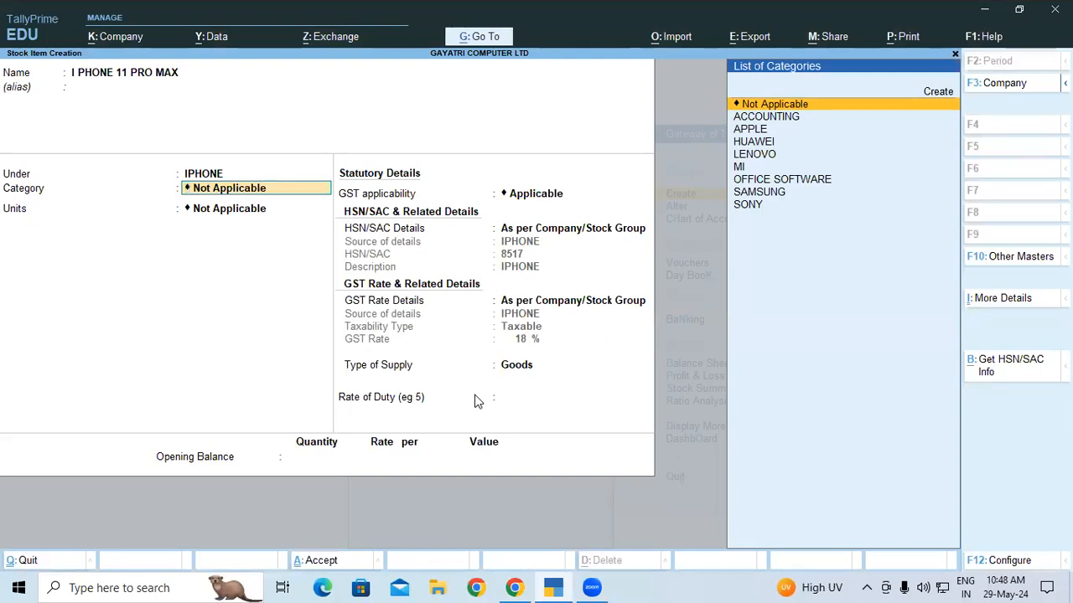
{"action": "type", "text": "APP"}
{"action": "key", "text": "Return"}
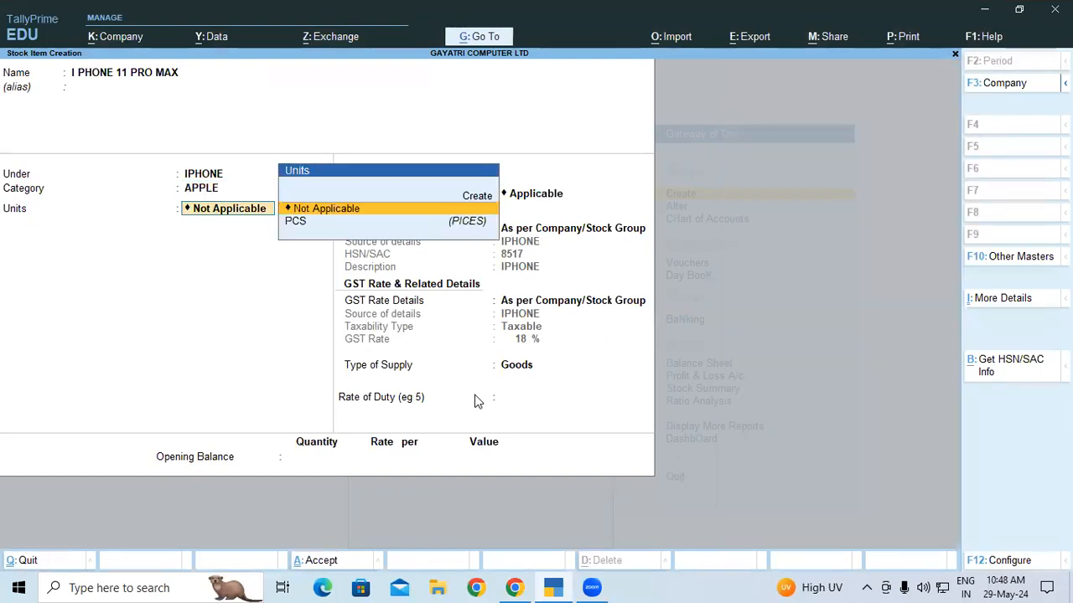
- Set the I PHONE 11 PRO MAX unit to PCS, keep the default GST details and enter an opening quantity of 2
{"action": "key", "text": "Down"}
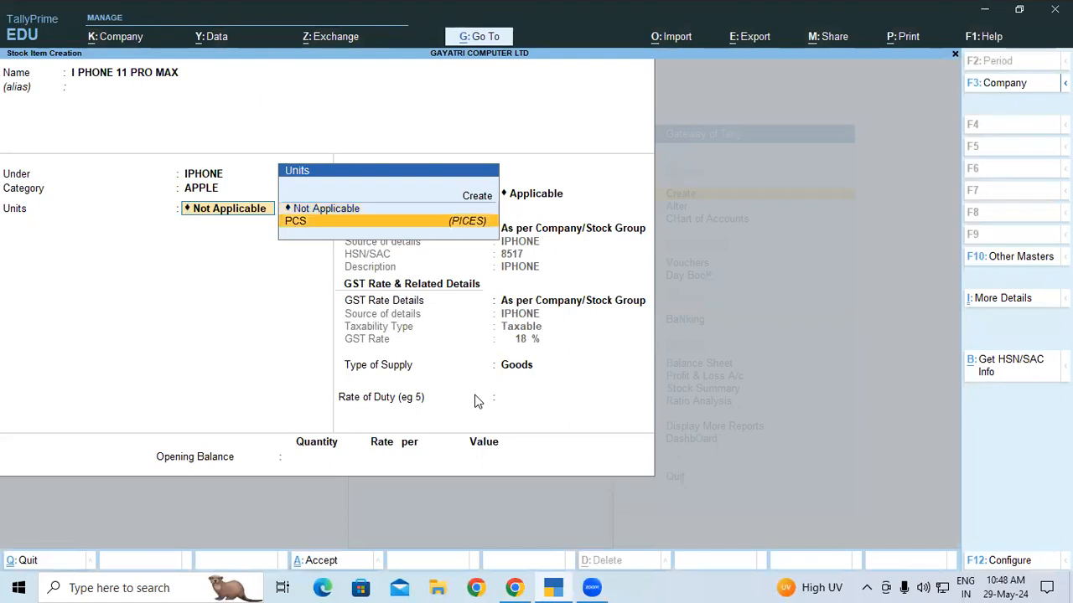
{"action": "key", "text": "Return"}
{"action": "key", "text": "Return"}
{"action": "key", "text": "Return"}
{"action": "key", "text": "Return"}
{"action": "key", "text": "Return"}
{"action": "key", "text": "Return"}
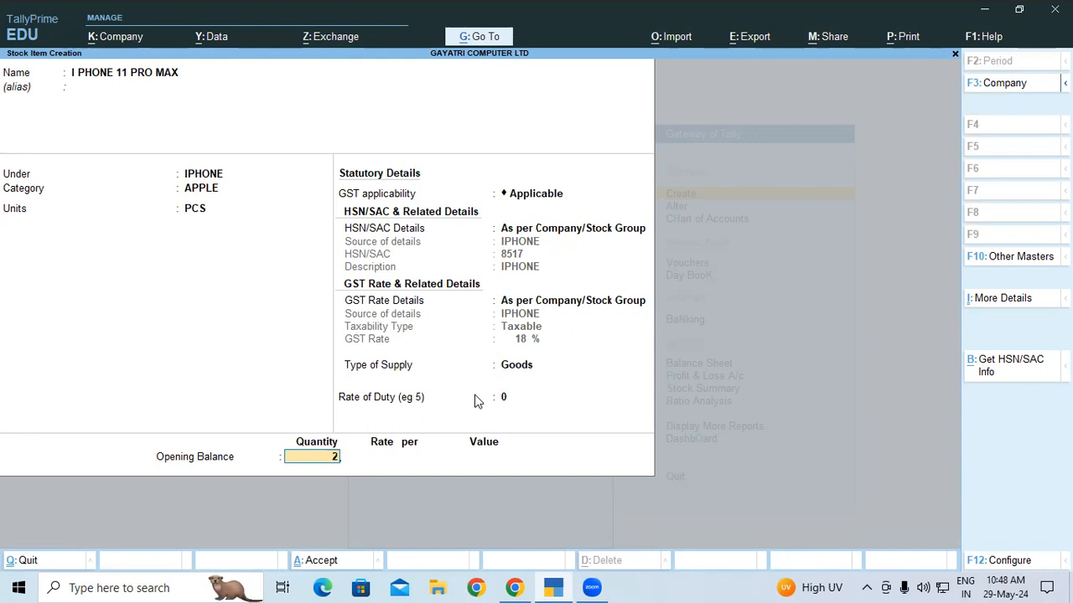
{"action": "key", "text": "Return"}
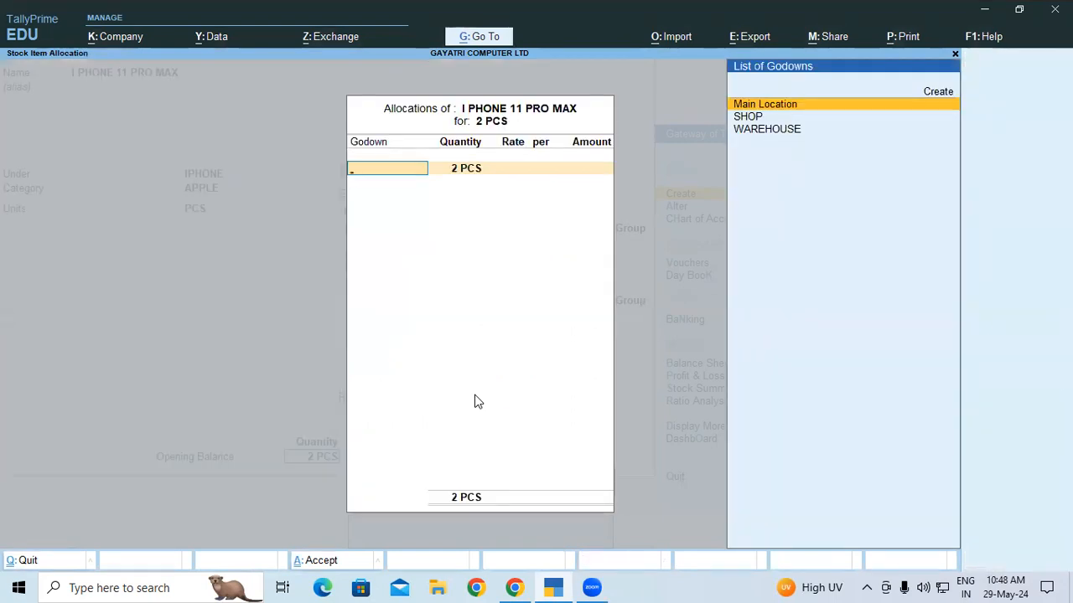
- Allocate the 2 PCS of I PHONE 11 PRO MAX to the WAREHOUSE godown at a rate of 27,000 and save the item
{"action": "key", "text": "Down"}
{"action": "key", "text": "Down"}
{"action": "key", "text": "Return"}
{"action": "key", "text": "Return"}
{"action": "type", "text": "27,0"}
{"action": "type", "text": "000"}
{"action": "key", "text": "Return"}
{"action": "key", "text": "Return"}
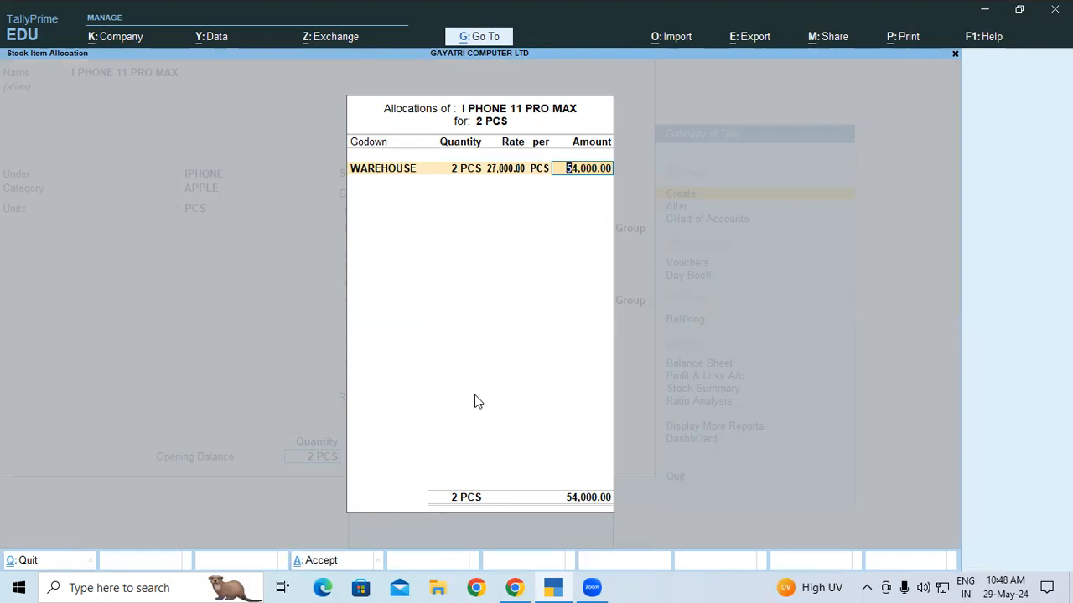
{"action": "key", "text": "Return"}
{"action": "key", "text": "Return"}
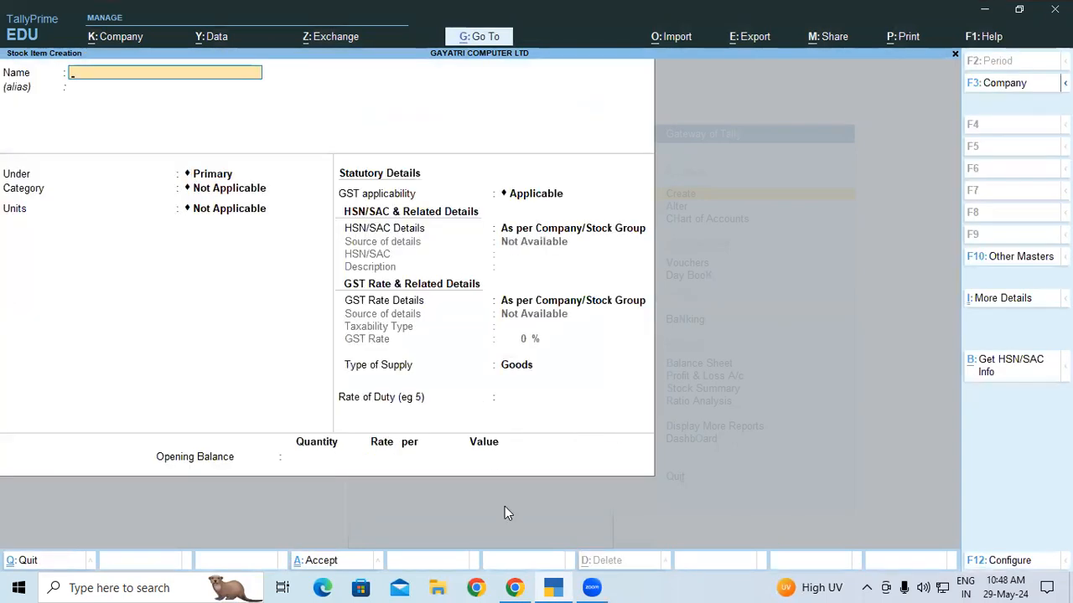
- Name the next stock item BUSY 18 REL 5.2 STANDARD EDITION without an alias, checking it against the closing stock table in Chrome
{"action": "left_click", "coordinate": [514, 588]}
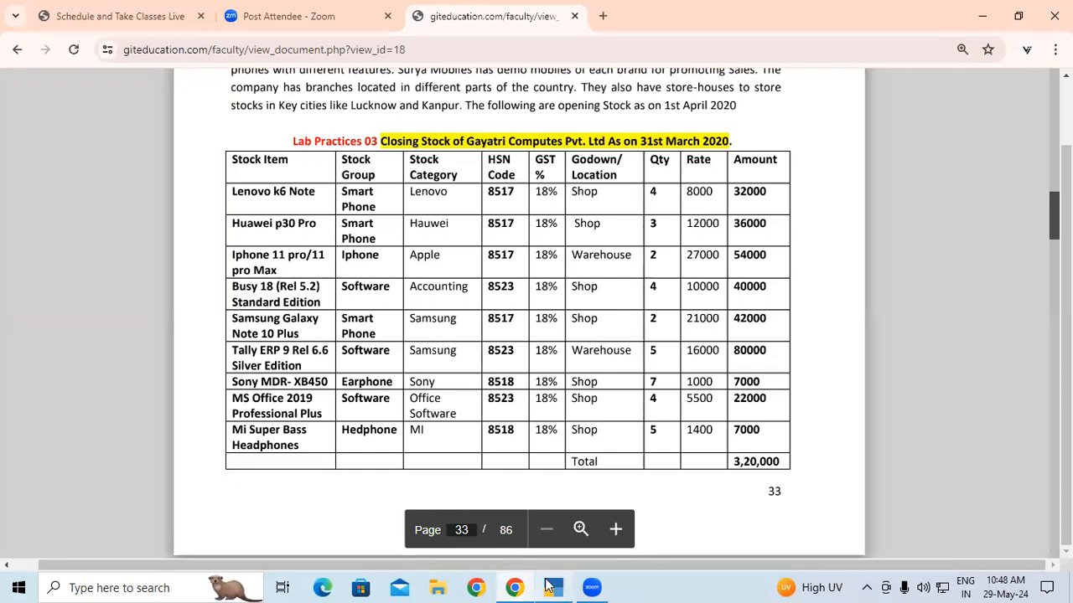
{"action": "mouse_move", "coordinate": [549, 586]}
{"action": "left_click", "coordinate": [535, 518]}
{"action": "type", "text": "BUSY"}
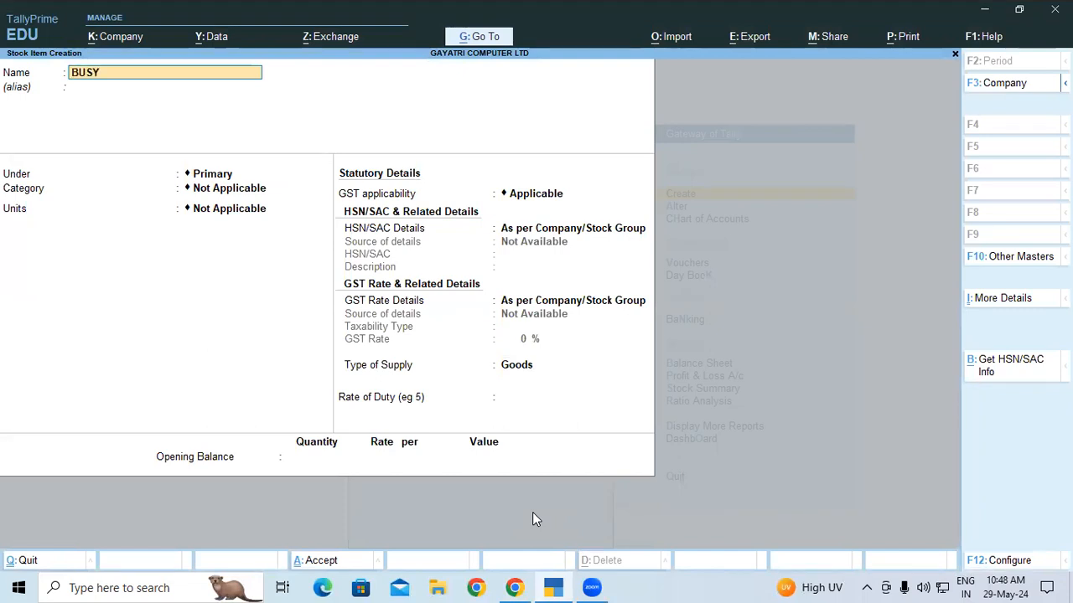
{"action": "type", "text": " 18 R"}
{"action": "type", "text": "EL 5.2 STANDA"}
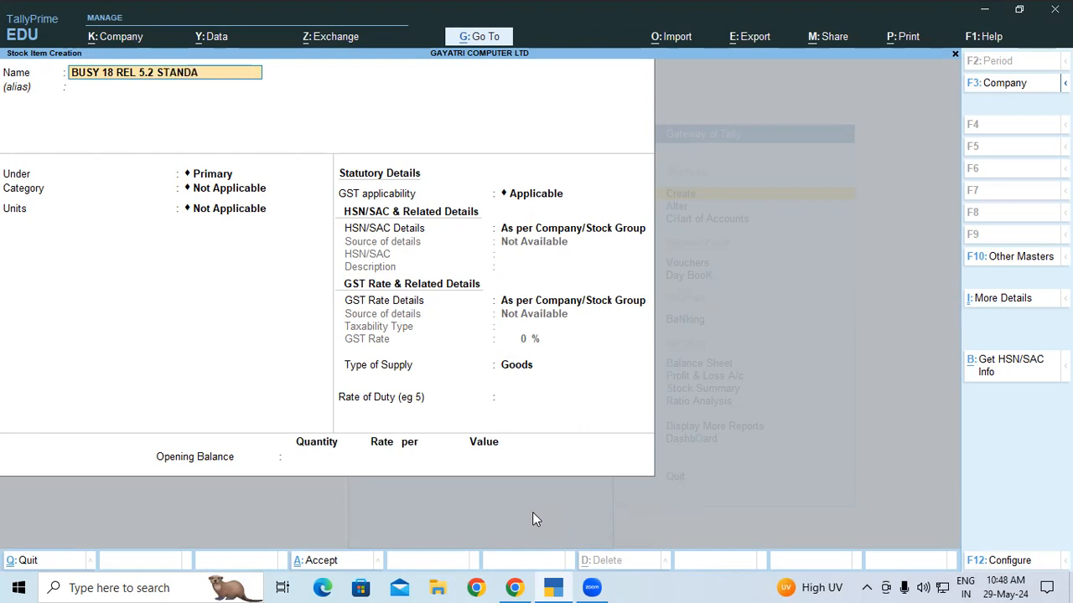
{"action": "type", "text": "RD EDITION"}
{"action": "key", "text": "Return"}
{"action": "key", "text": "Return"}
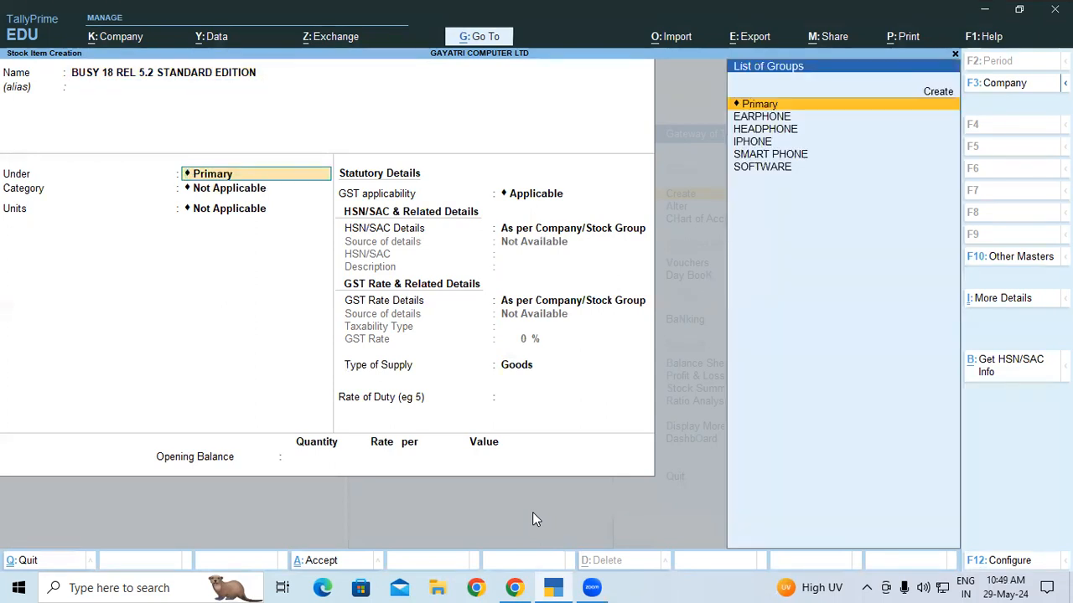
- Assign BUSY 18 REL 5.2 STANDARD EDITION to the SOFTWARE stock group and the ACCOUNTING category
{"action": "type", "text": "SO"}
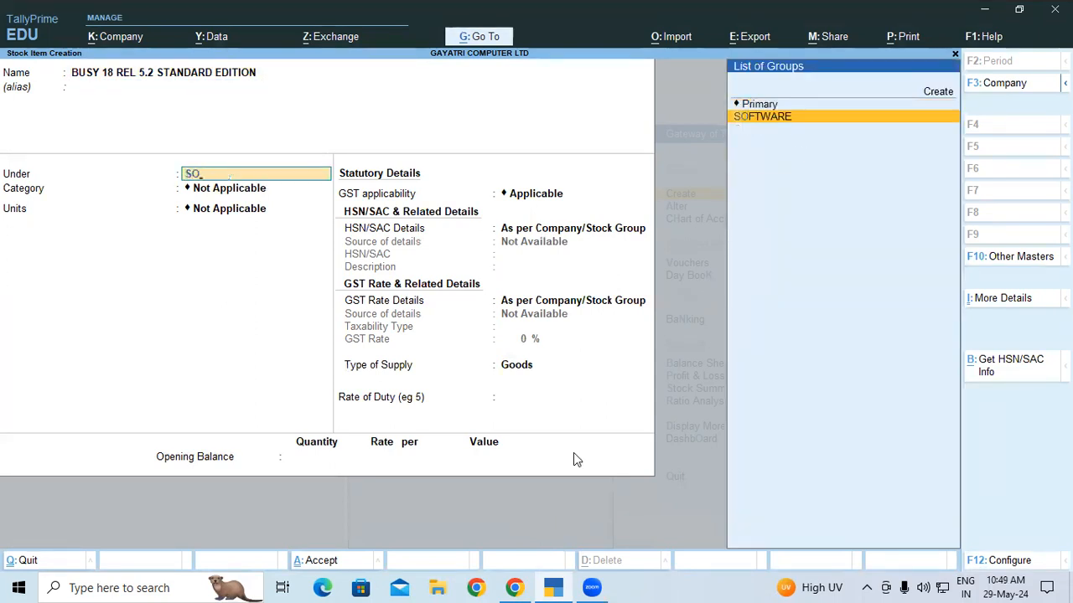
{"action": "key", "text": "Return"}
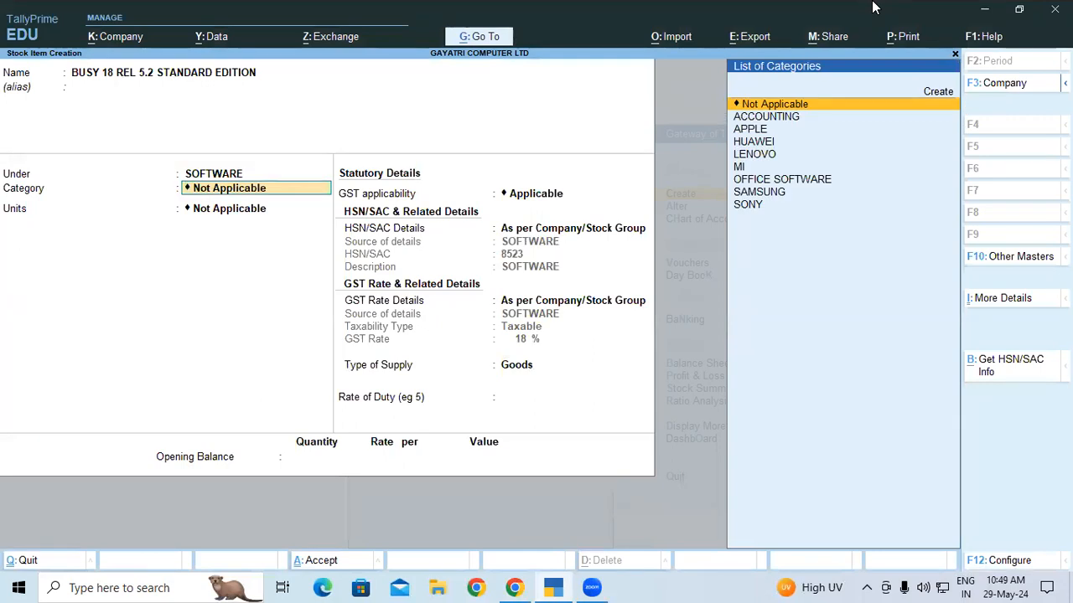
{"action": "type", "text": "S"}
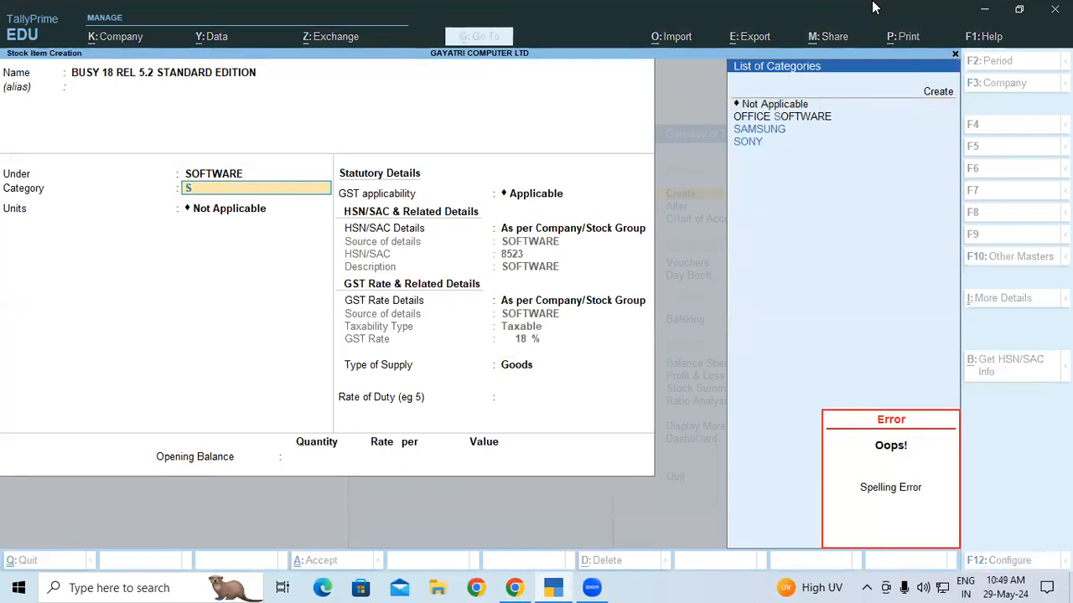
{"action": "key", "text": "BackSpace"}
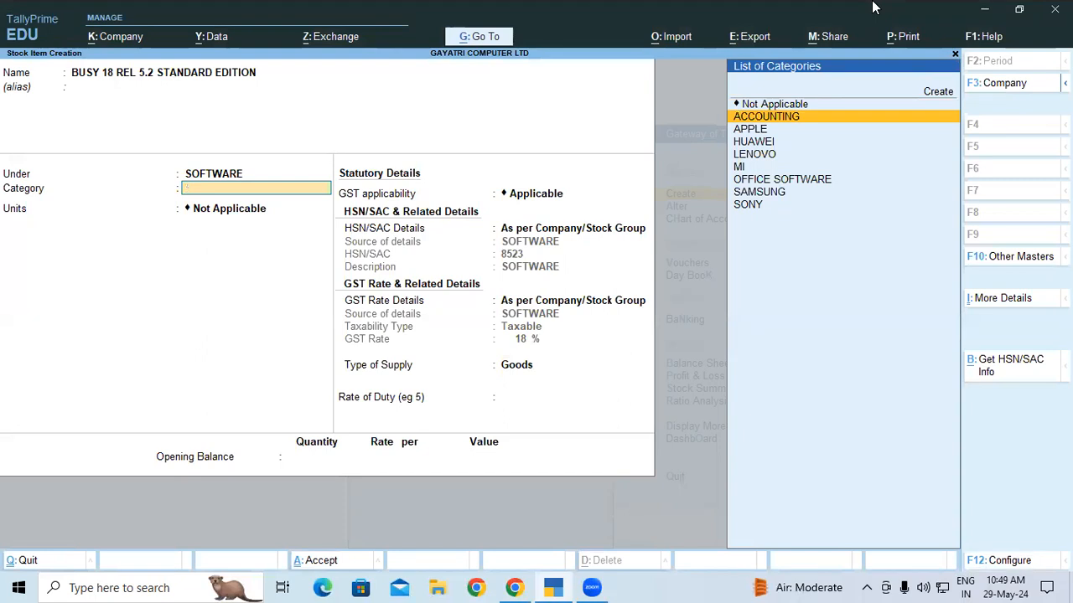
{"action": "key", "text": "Return"}
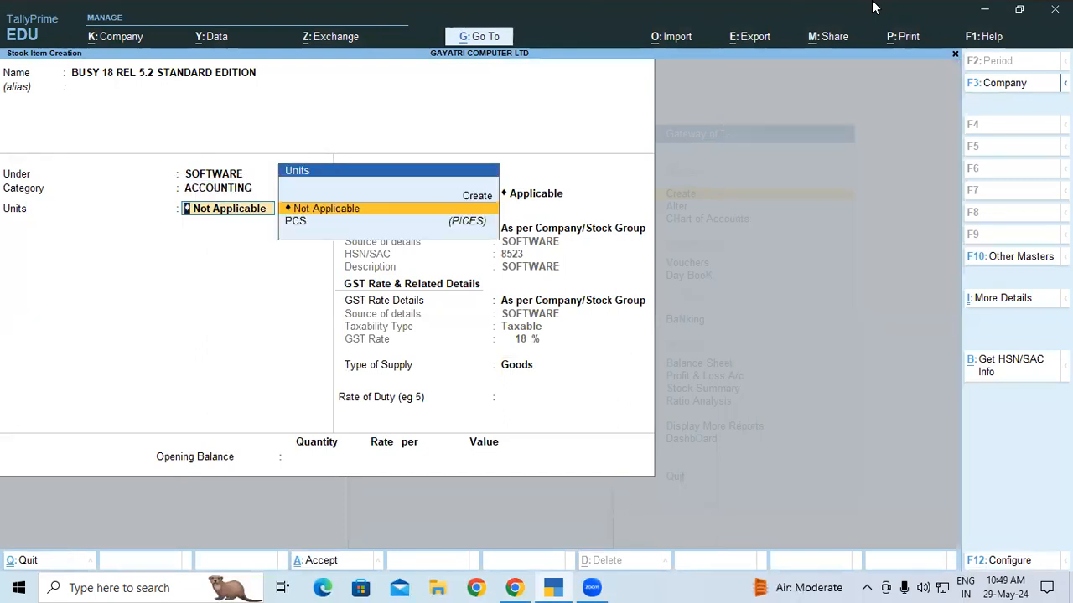
- Set the BUSY 18 item's unit to PCS, keep the default GST details and enter an opening quantity of 4
{"action": "key", "text": "Down"}
{"action": "key", "text": "Return"}
{"action": "key", "text": "Return"}
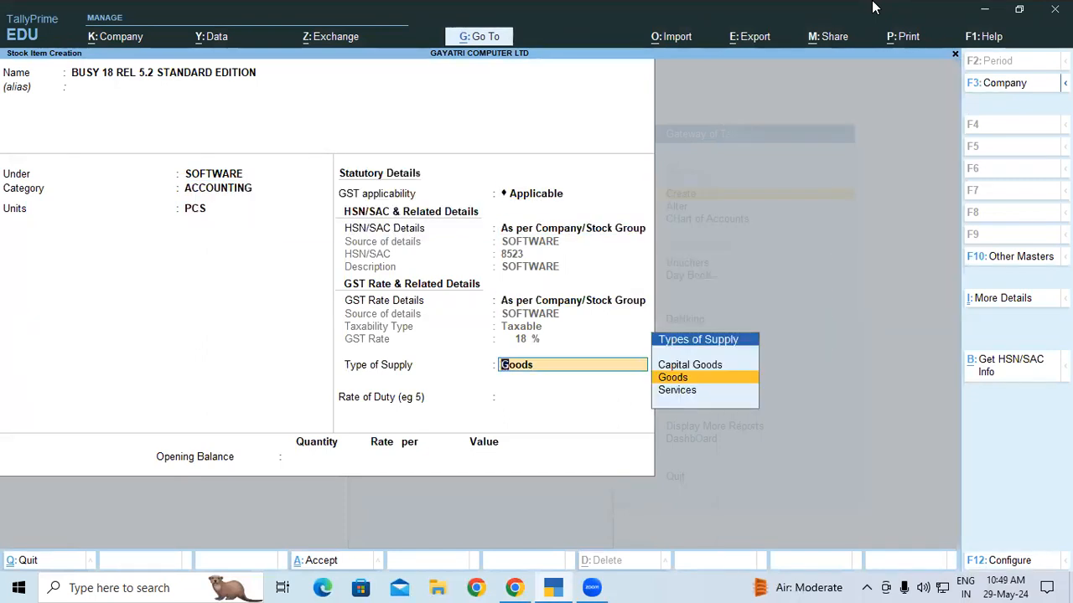
{"action": "key", "text": "Return"}
{"action": "key", "text": "Return"}
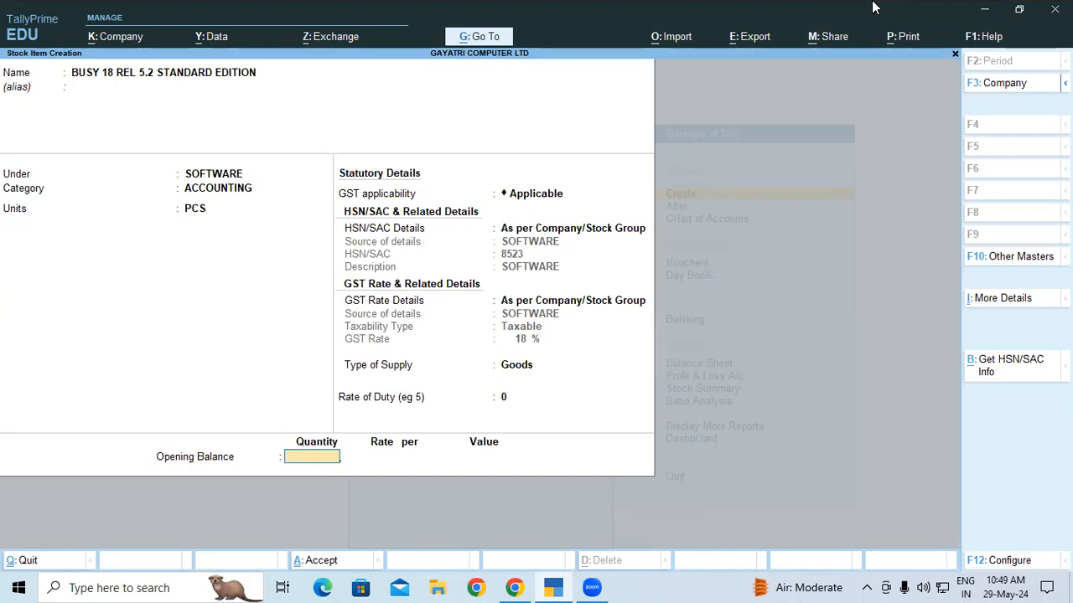
{"action": "key", "text": "Return"}
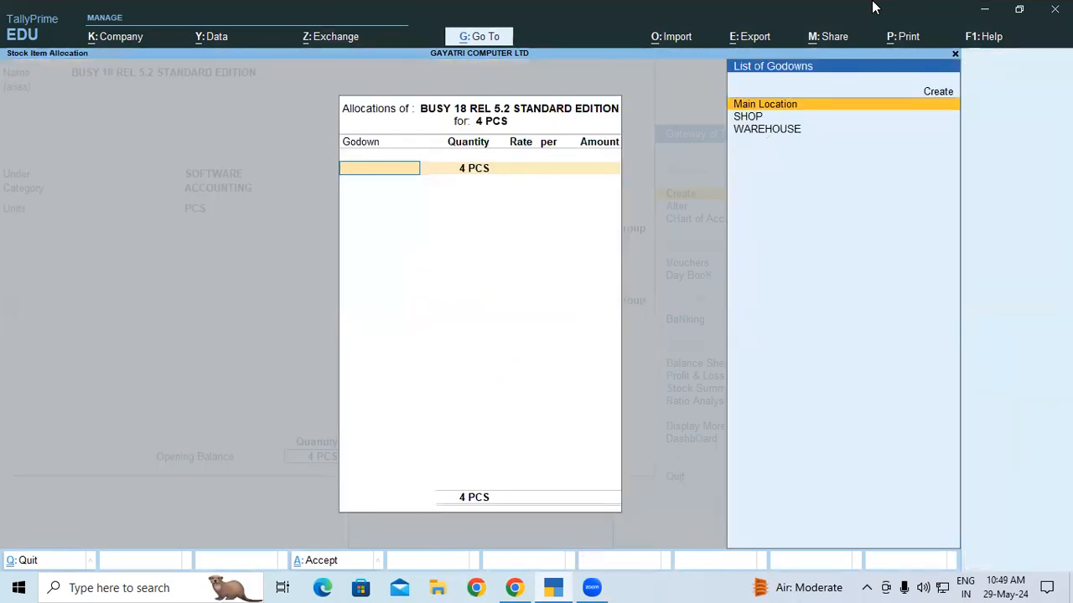
- Allocate the 4 PCS of BUSY 18 REL 5.2 STANDARD EDITION to the SHOP godown at a rate of 10,000 and save the item
{"action": "key", "text": "Down"}
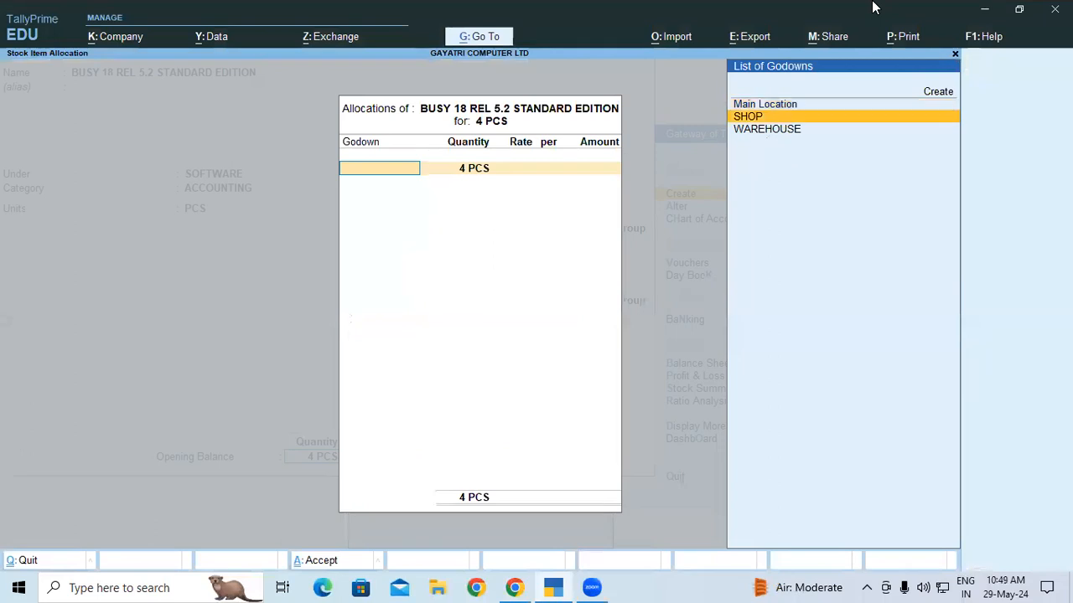
{"action": "key", "text": "Return"}
{"action": "key", "text": "Return"}
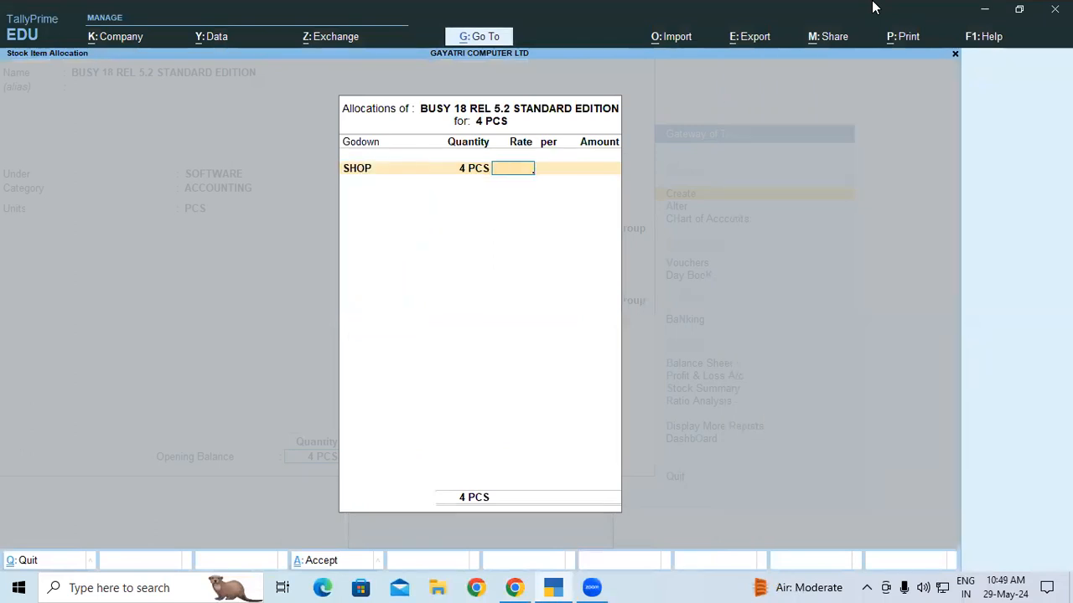
{"action": "type", "text": "10,000"}
{"action": "key", "text": "Return"}
{"action": "key", "text": "Return"}
{"action": "key", "text": "Return"}
{"action": "key", "text": "Return"}
{"action": "key", "text": "Return"}
- Name the next stock item SAMSUNG GALAXY NOTE 10 PLUS and leave its alias empty
{"action": "type", "text": "SAMSUNG"}
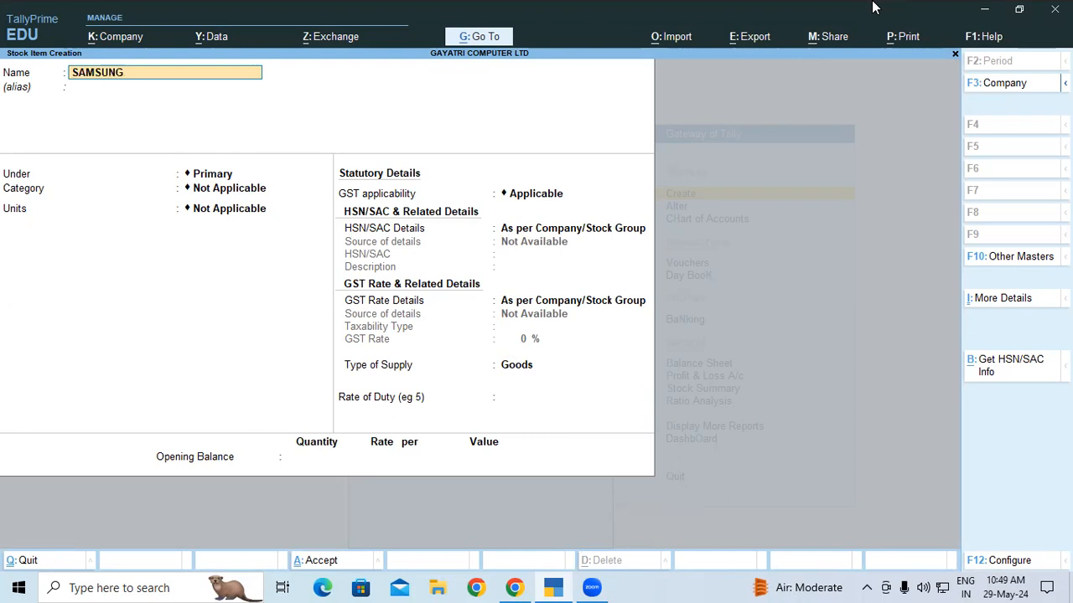
{"action": "type", "text": " GALAXY NOTE 10"}
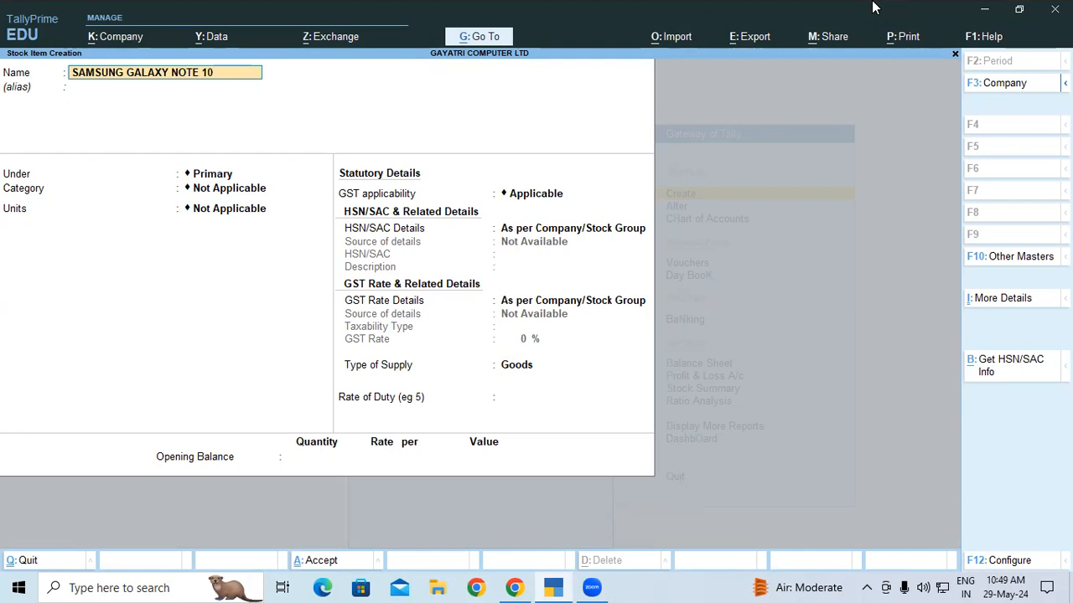
{"action": "type", "text": " PLUS"}
{"action": "key", "text": "Return"}
{"action": "key", "text": "Return"}
- Assign SAMSUNG GALAXY NOTE 10 PLUS to the SMART PHONE stock group and the SAMSUNG category
{"action": "type", "text": "S"}
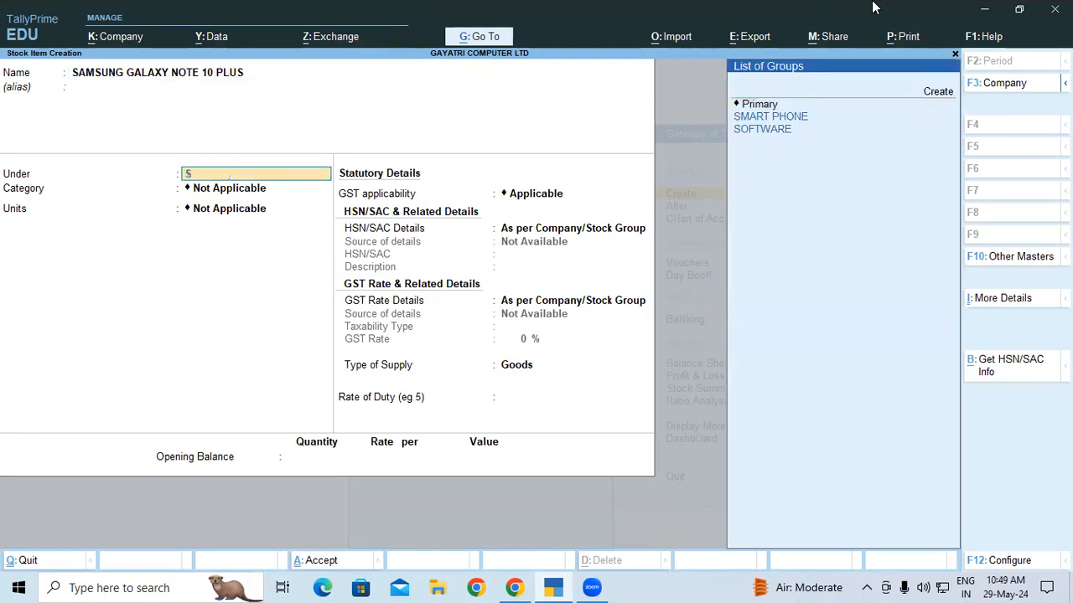
{"action": "type", "text": "M"}
{"action": "key", "text": "Return"}
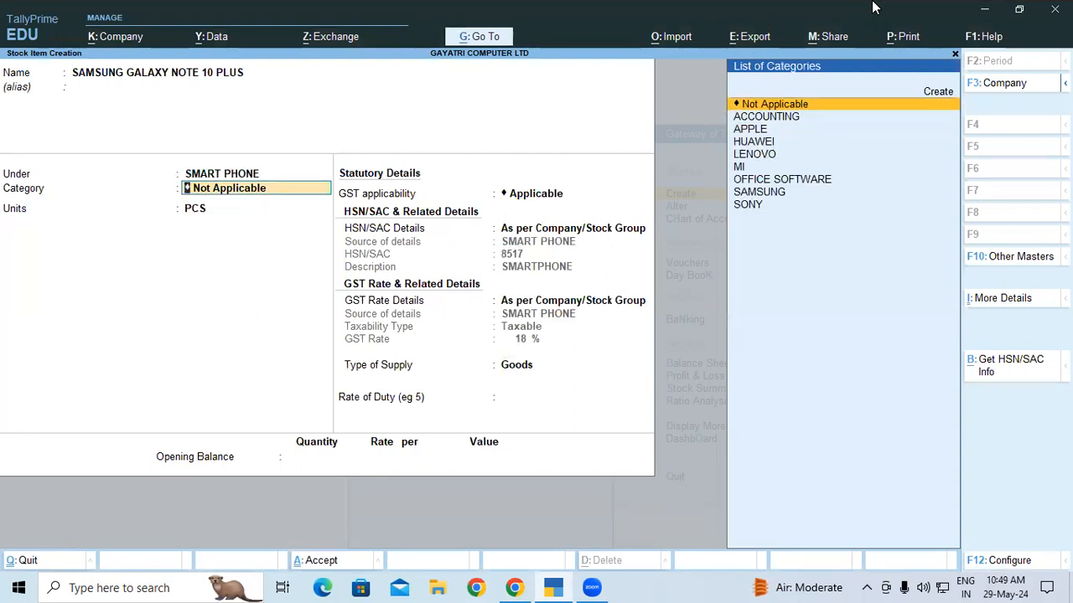
{"action": "type", "text": "SAM"}
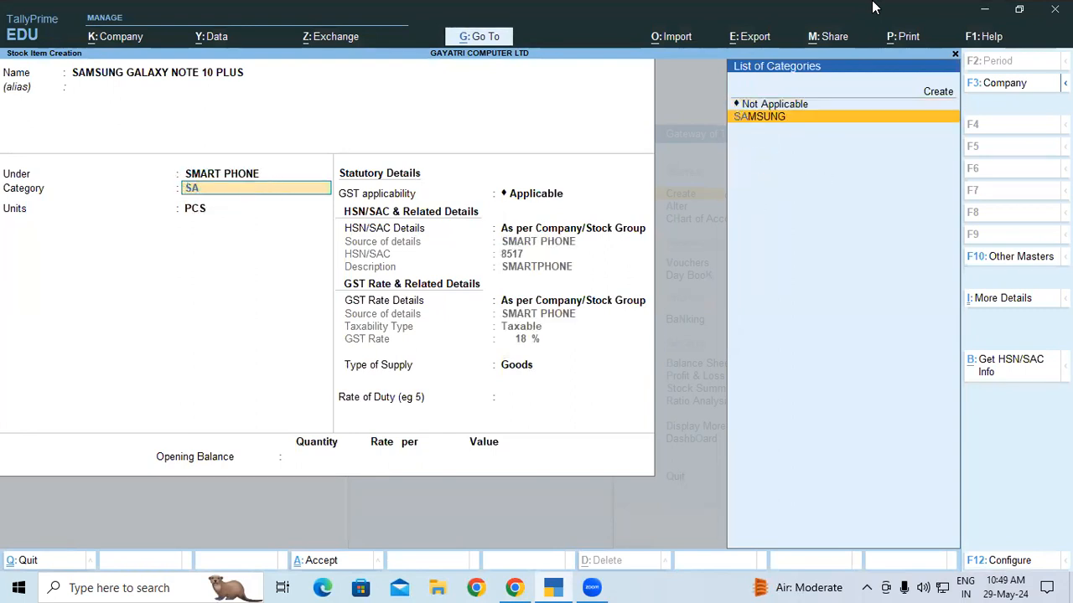
{"action": "key", "text": "Return"}
- Keep the PCS unit and default GST details for SAMSUNG GALAXY NOTE 10 PLUS and enter an opening quantity of 2
{"action": "key", "text": "Return"}
{"action": "key", "text": "Return"}
{"action": "key", "text": "Return"}
{"action": "key", "text": "Return"}
{"action": "key", "text": "Return"}
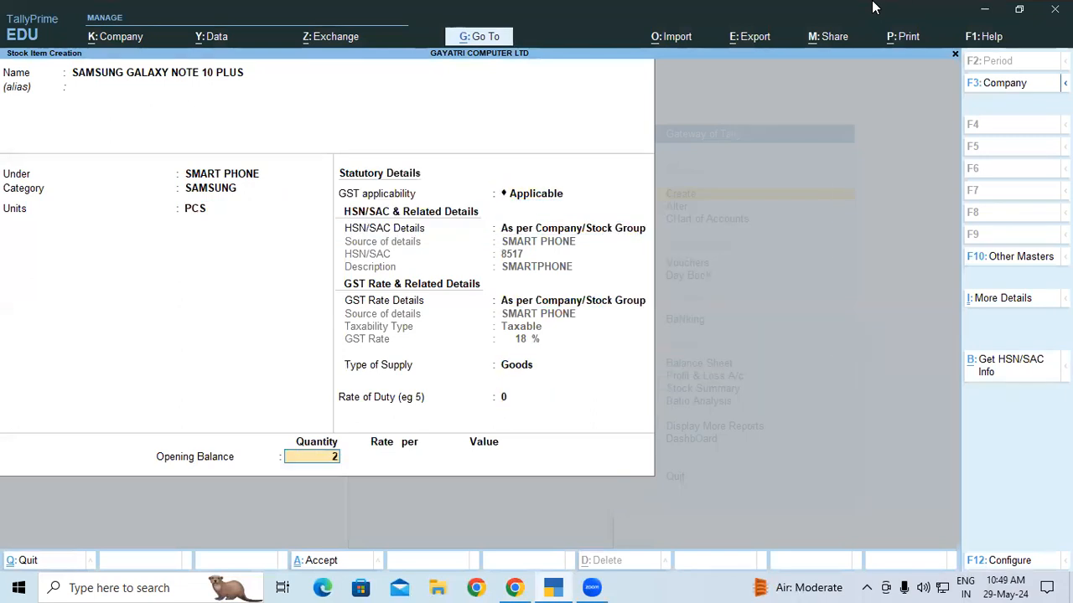
{"action": "key", "text": "Return"}
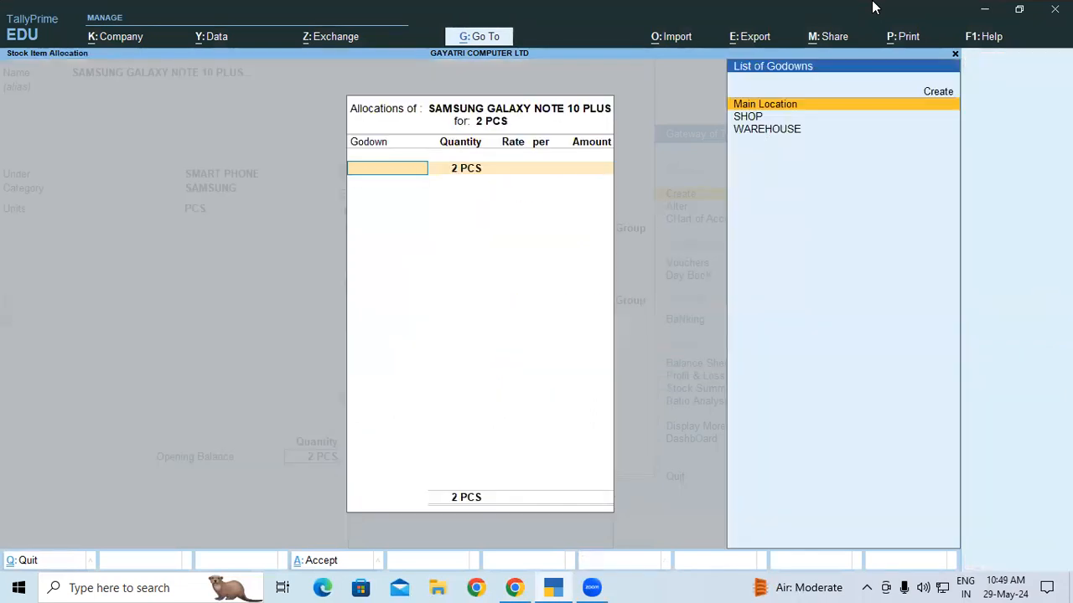
- Allocate the 2 PCS of SAMSUNG GALAXY NOTE 10 PLUS to the SHOP godown at a rate of 21,000 and save the item
{"action": "key", "text": "Down"}
{"action": "key", "text": "Return"}
{"action": "key", "text": "Return"}
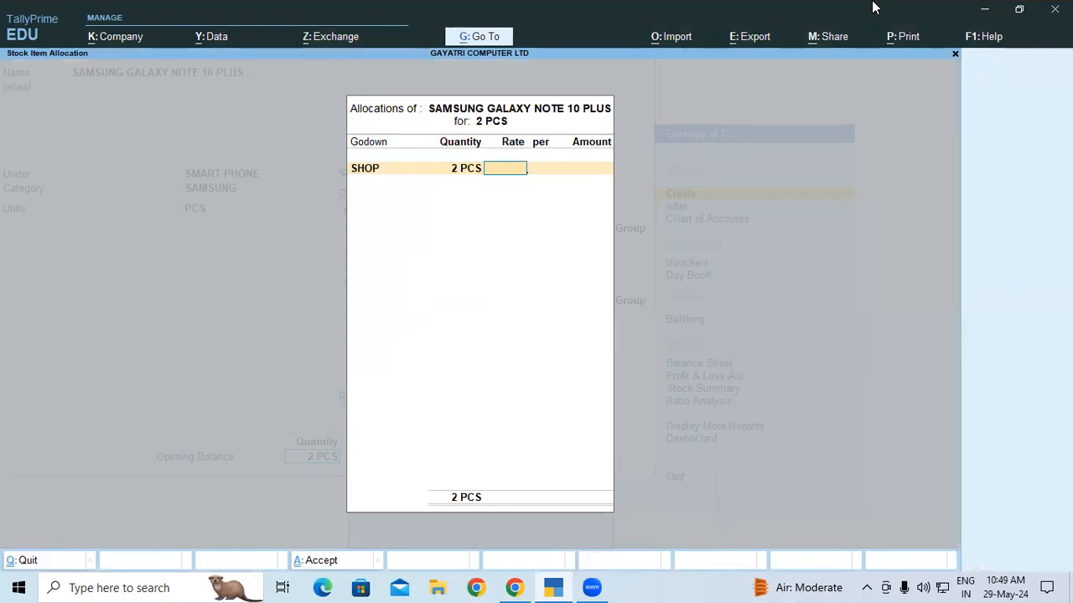
{"action": "type", "text": "21,000"}
{"action": "key", "text": "Return"}
{"action": "key", "text": "Return"}
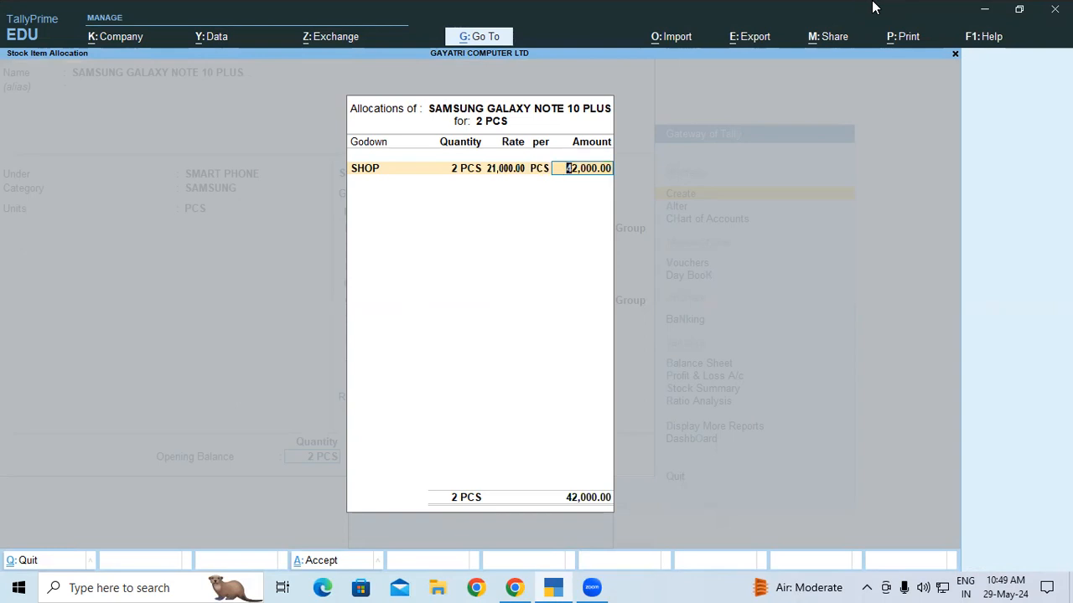
{"action": "key", "text": "Return"}
{"action": "key", "text": "Return"}
{"action": "key", "text": "Return"}
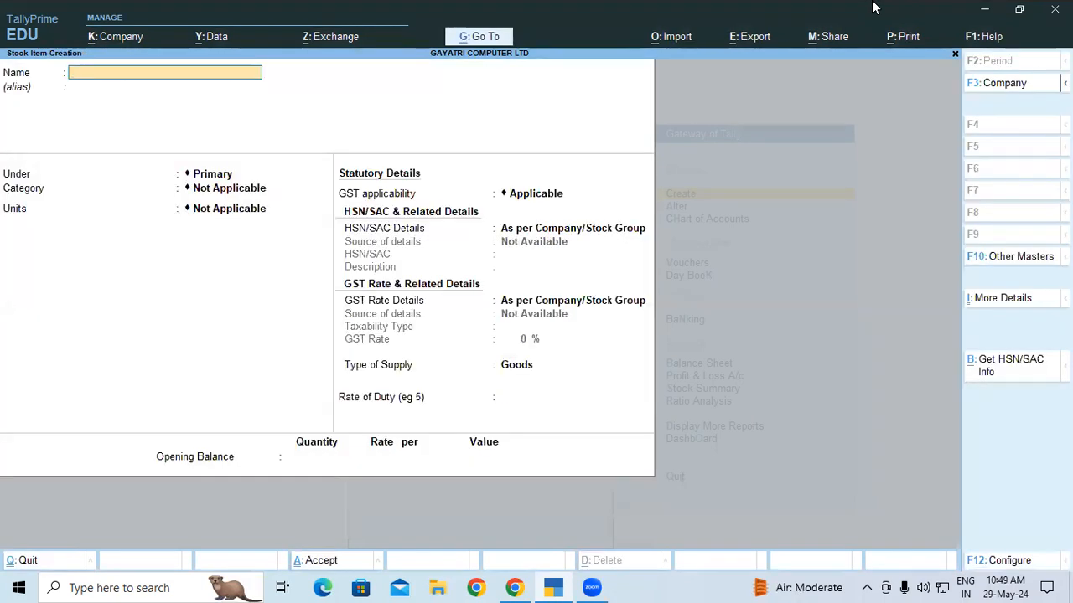
- Name the next stock item TALLY ERP 9 REL 6.6 SILVER EDITION without an alias, checking it against the closing stock table in Chrome
{"action": "type", "text": "TALLY ERP 9"}
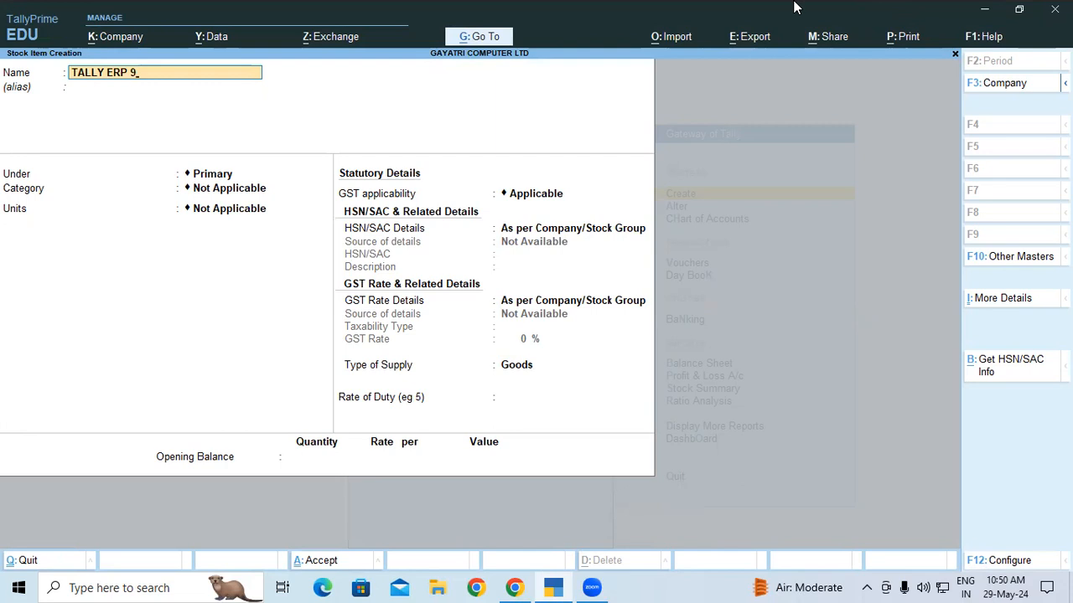
{"action": "left_click", "coordinate": [514, 588]}
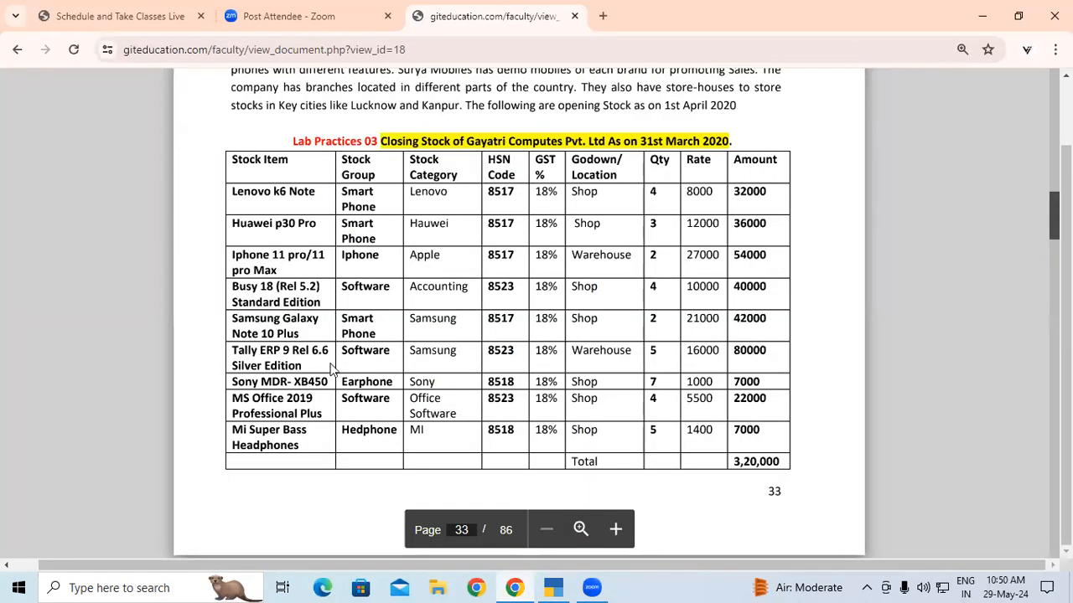
{"action": "left_click", "coordinate": [553, 588]}
{"action": "type", "text": "R"}
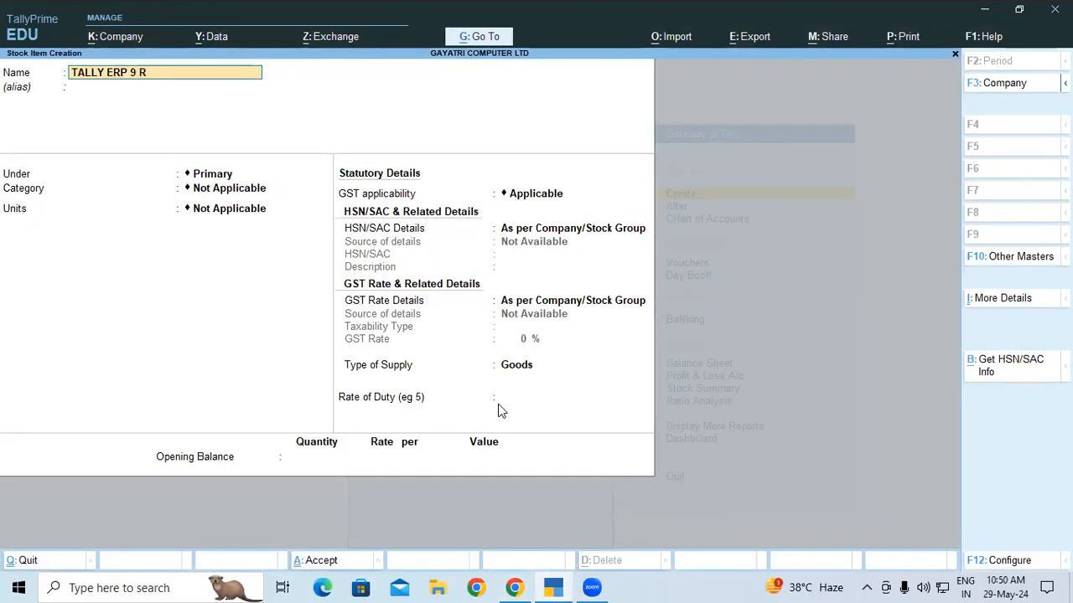
{"action": "type", "text": "EL 6.6 SILVER EDITION"}
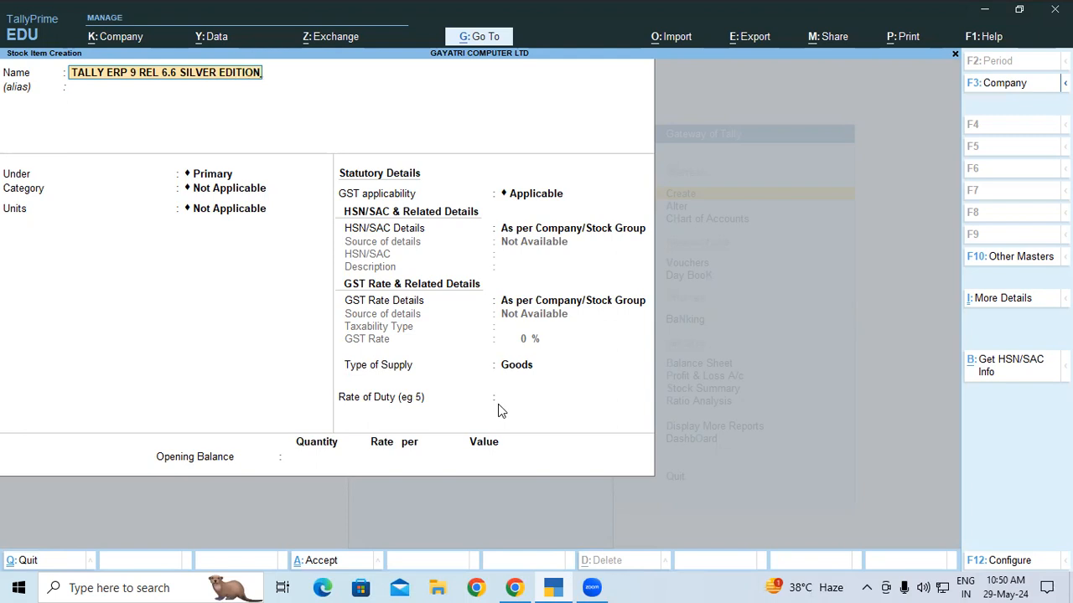
{"action": "key", "text": "Return"}
{"action": "key", "text": "Return"}
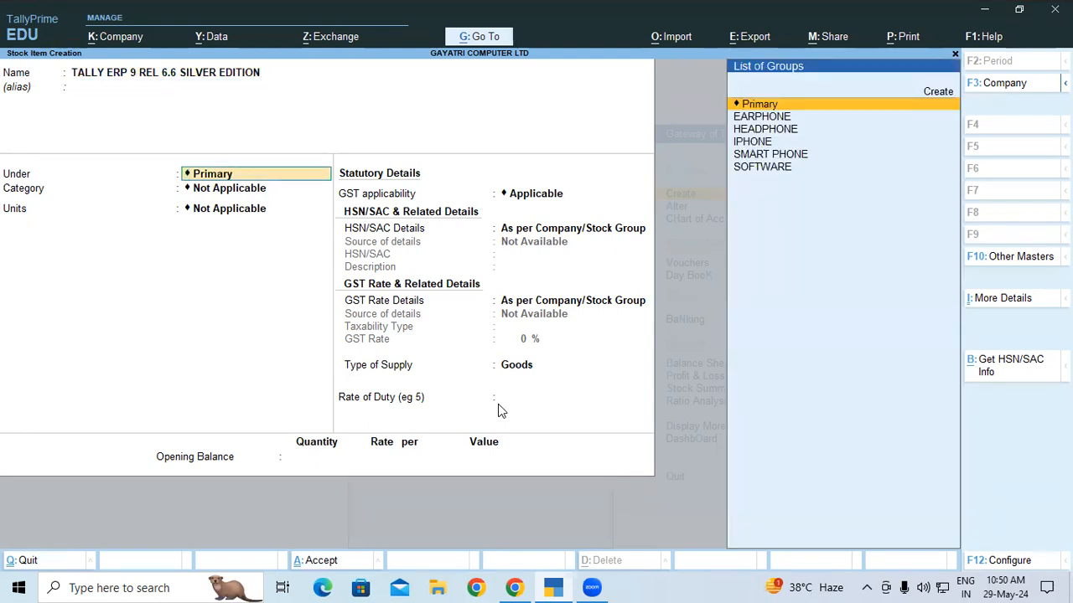
- Assign TALLY ERP 9 REL 6.6 SILVER EDITION to the SOFTWARE stock group and the ACCOUNTING category
{"action": "type", "text": "SOF"}
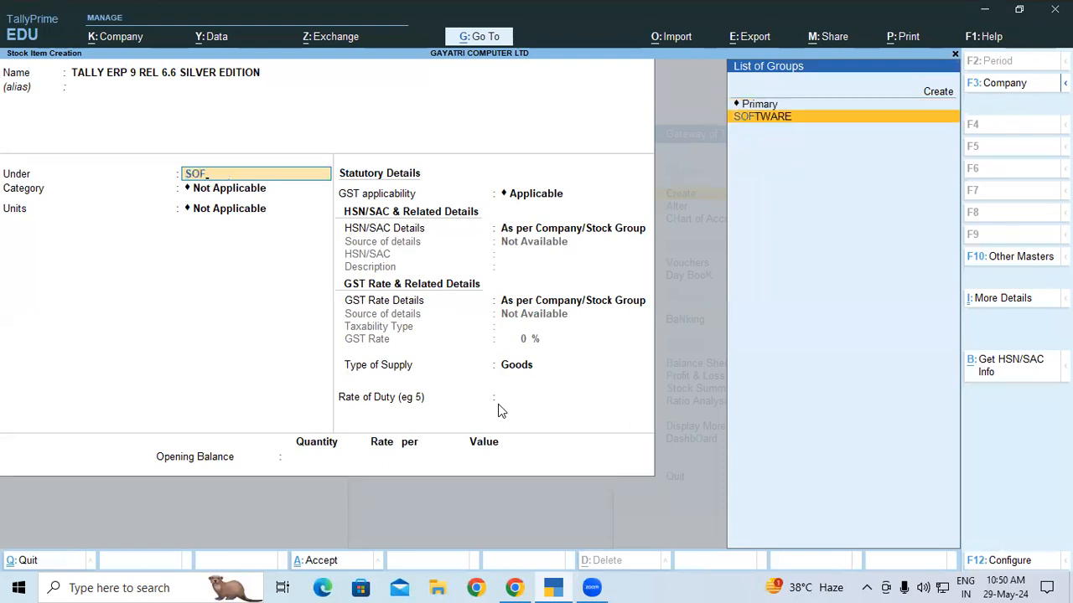
{"action": "key", "text": "Return"}
{"action": "type", "text": "AC"}
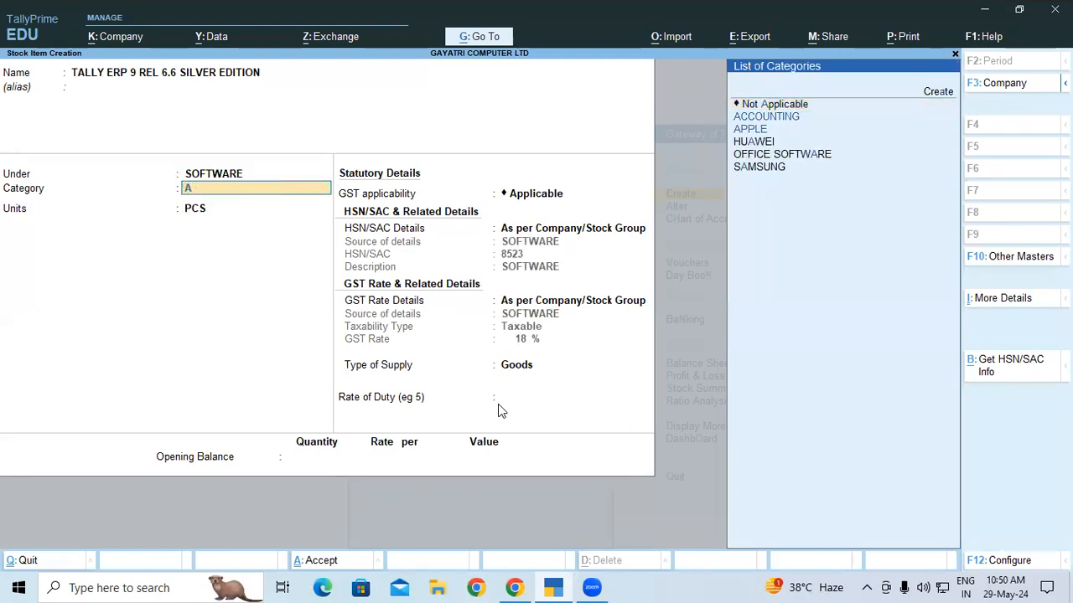
{"action": "key", "text": "Return"}
- Keep the PCS unit and default GST details for the TALLY ERP 9 item and enter an opening quantity of 5
{"action": "key", "text": "Return"}
{"action": "key", "text": "Return"}
{"action": "key", "text": "Return"}
{"action": "key", "text": "Return"}
{"action": "key", "text": "Return"}
{"action": "key", "text": "Return"}
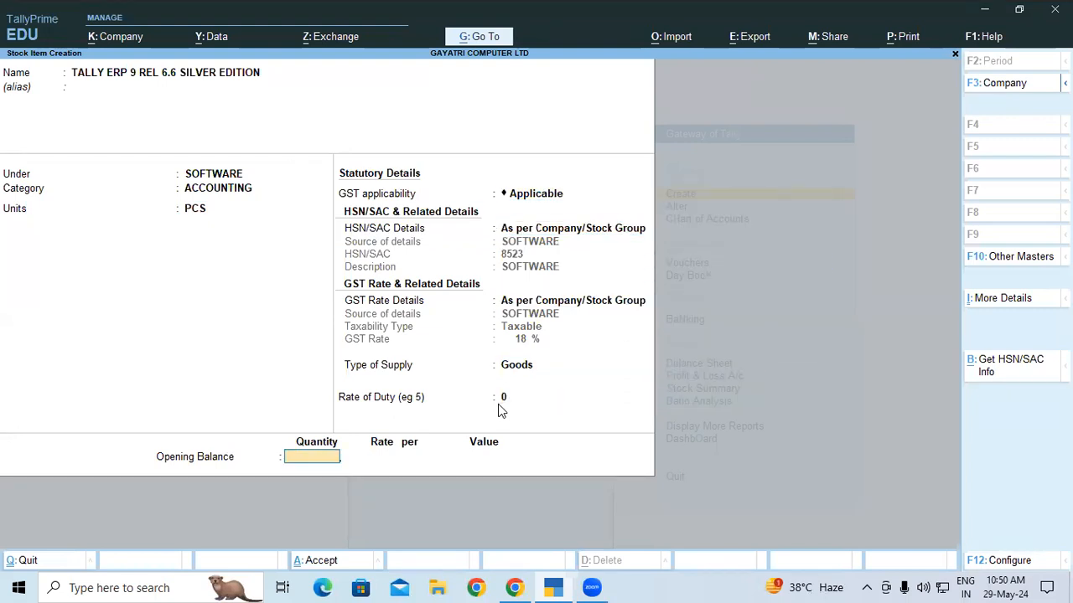
{"action": "type", "text": "5"}
{"action": "key", "text": "Return"}
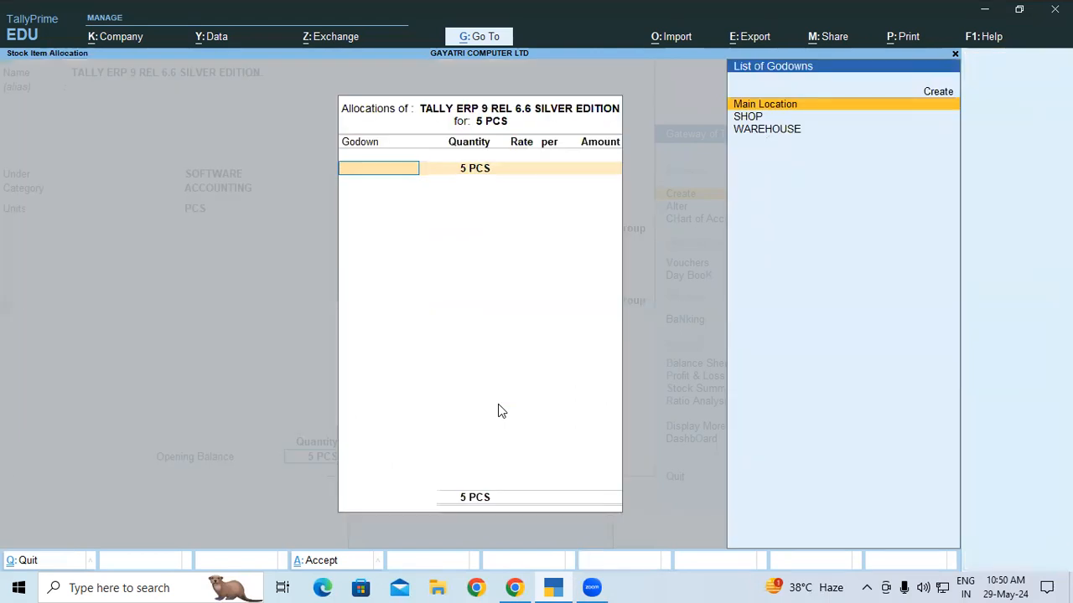
- Allocate the 5 PCS of TALLY ERP 9 REL 6.6 SILVER EDITION to the WAREHOUSE godown at a rate of 16,000 and save the item
{"action": "key", "text": "Down"}
{"action": "key", "text": "Down"}
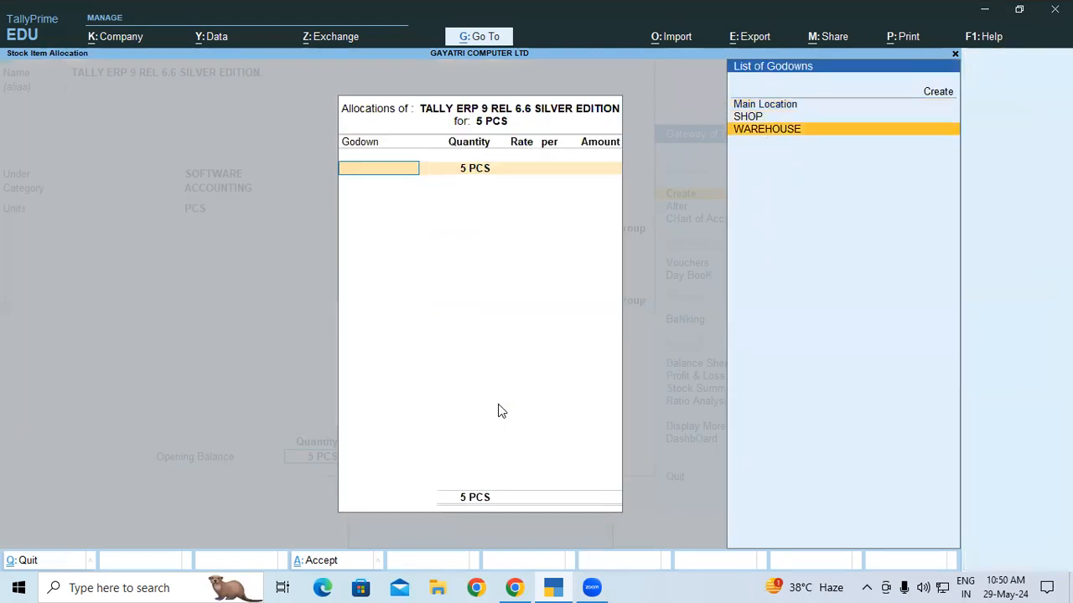
{"action": "key", "text": "Return"}
{"action": "key", "text": "Return"}
{"action": "type", "text": "16000"}
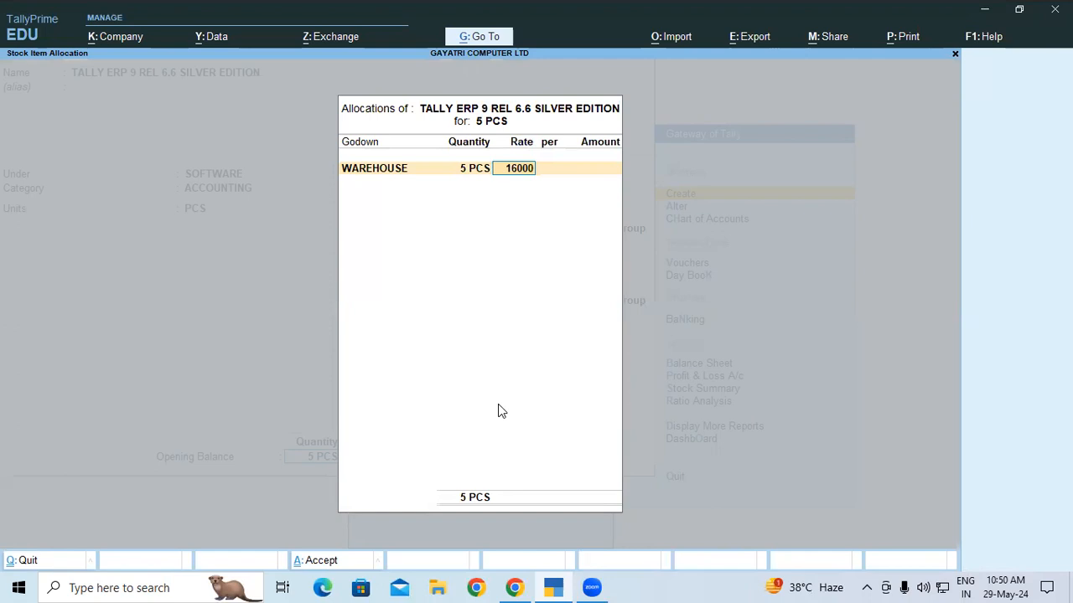
{"action": "key", "text": "Return"}
{"action": "key", "text": "Return"}
{"action": "key", "text": "Return"}
{"action": "key", "text": "Return"}
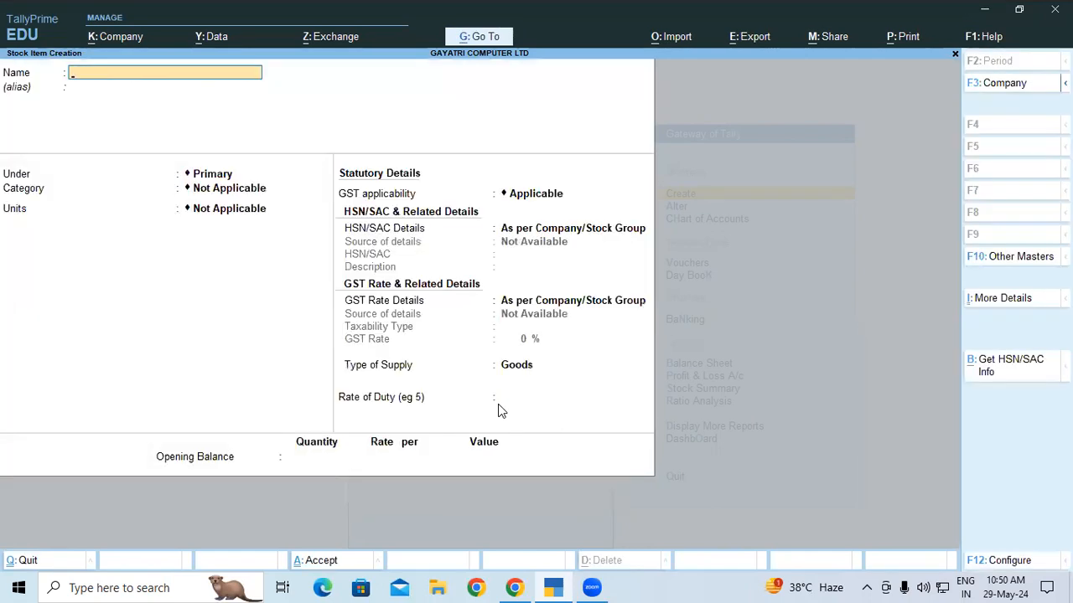
- Name the next stock item SONY MDR XB450 without an alias, checking it against the closing stock table in Chrome
{"action": "left_click", "coordinate": [515, 588]}
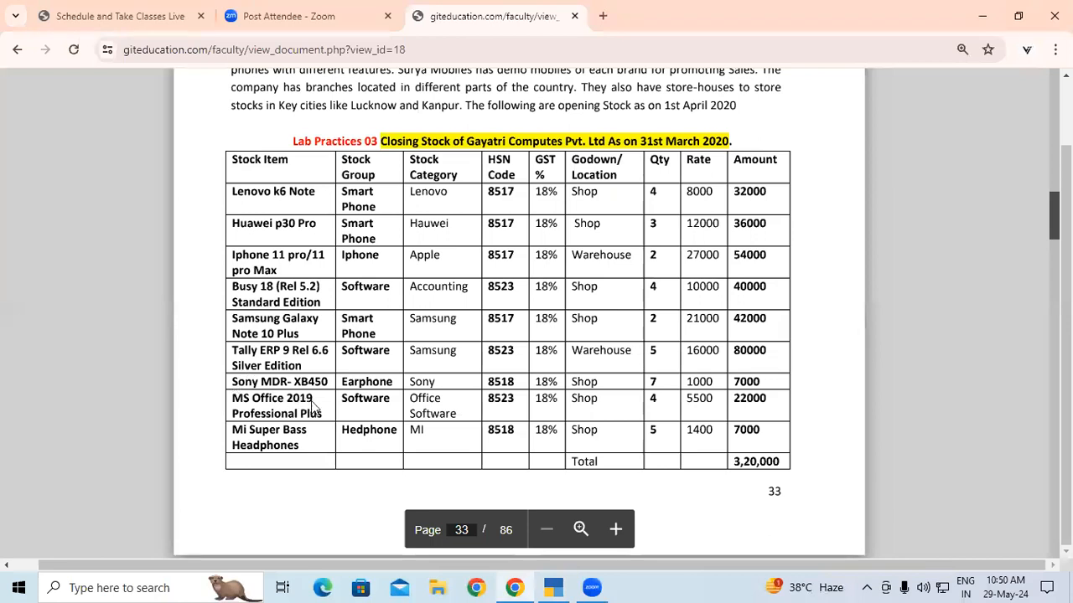
{"action": "left_click", "coordinate": [559, 586]}
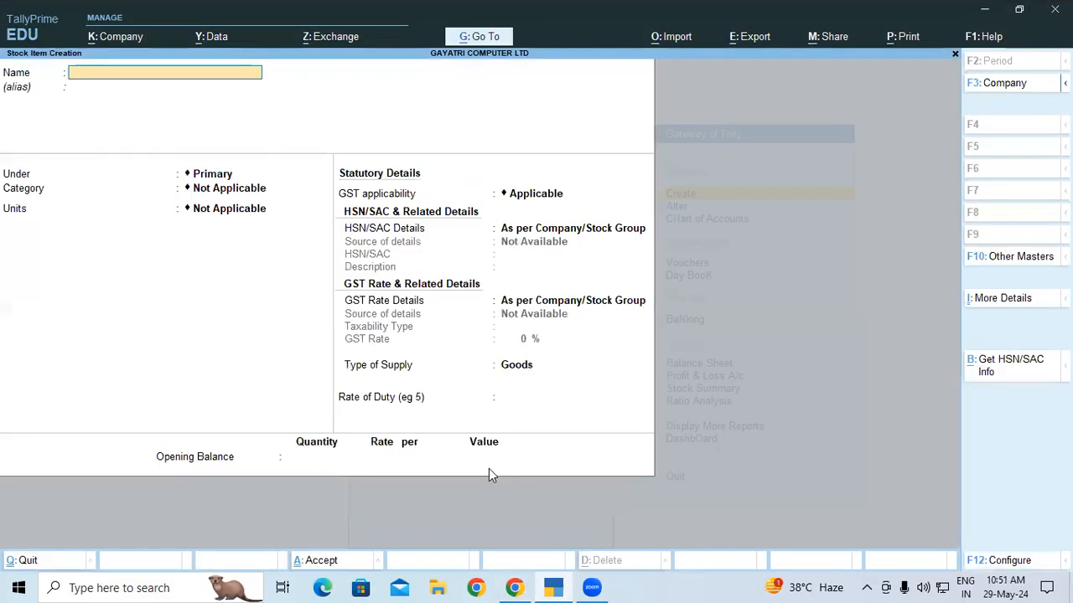
{"action": "type", "text": "SONY MDR XB"}
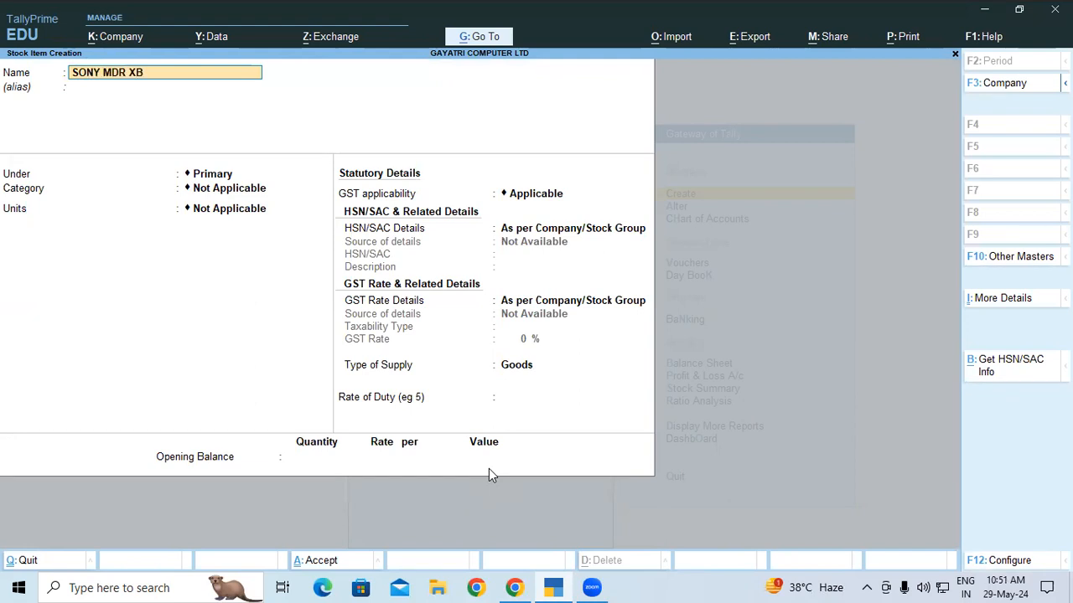
{"action": "type", "text": "450"}
{"action": "key", "text": "Return"}
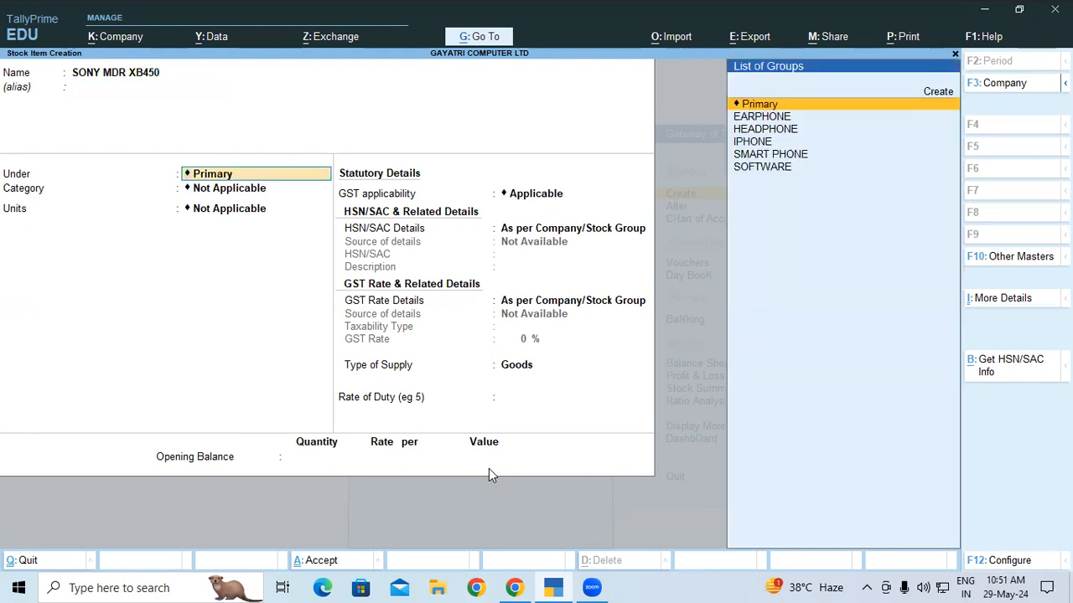
- Assign SONY MDR XB450 to the EARPHONE stock group and the SONY category
{"action": "type", "text": "EAR"}
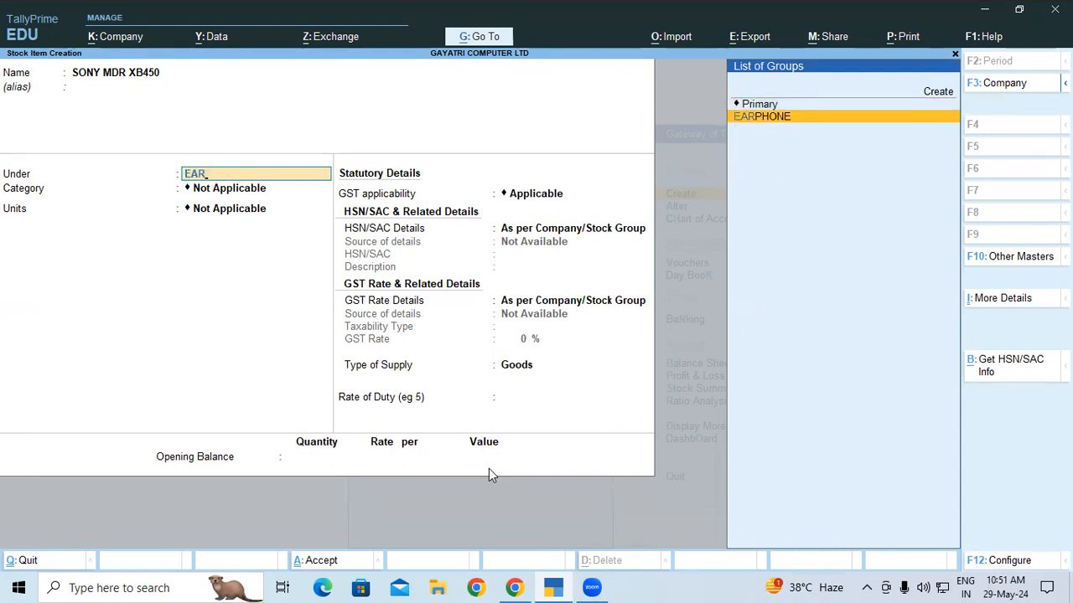
{"action": "key", "text": "Return"}
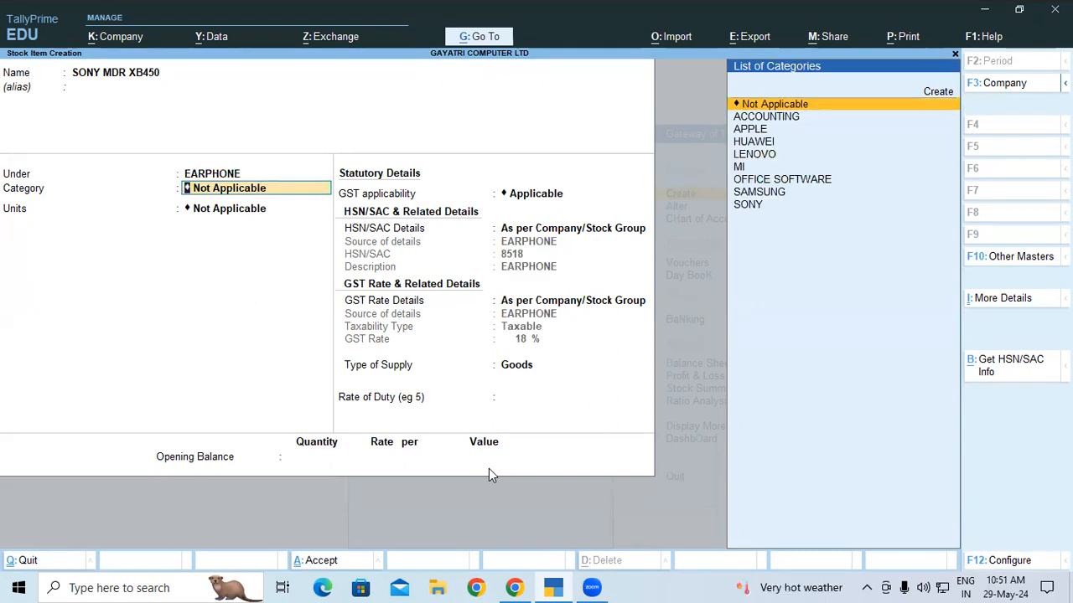
{"action": "key", "text": "Down"}
{"action": "key", "text": "Down"}
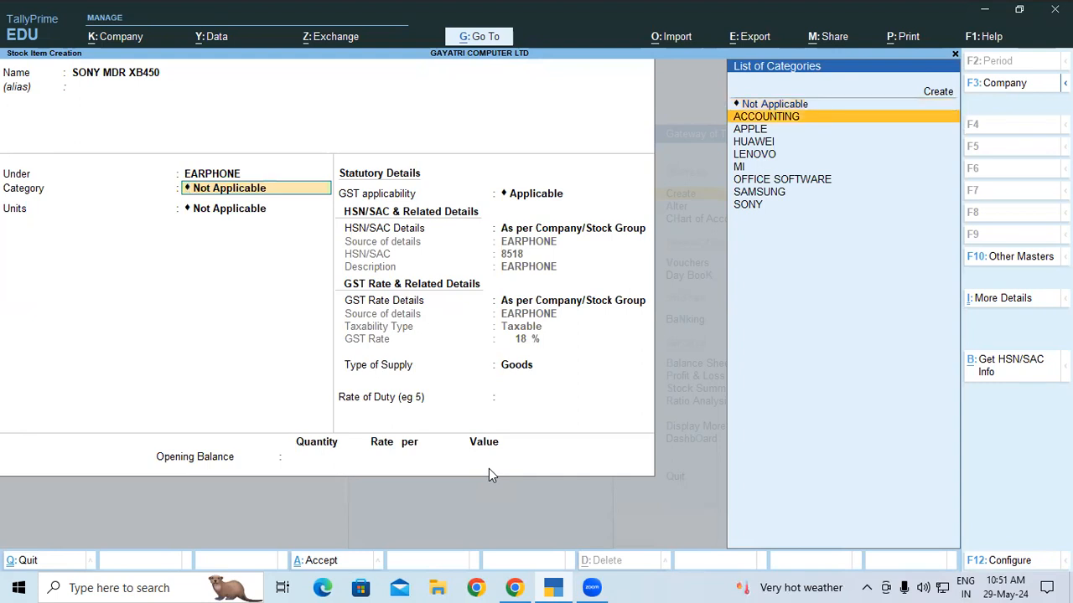
{"action": "key", "text": "Down"}
{"action": "key", "text": "Down"}
{"action": "key", "text": "Down"}
{"action": "key", "text": "Down"}
{"action": "key", "text": "Down"}
{"action": "key", "text": "Down"}
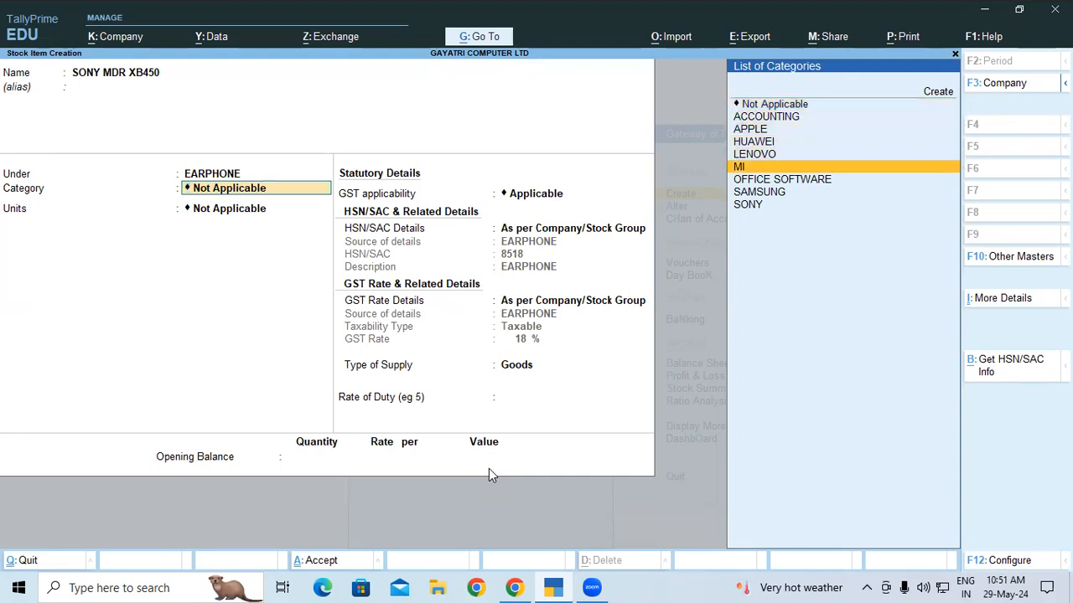
{"action": "key", "text": "Return"}
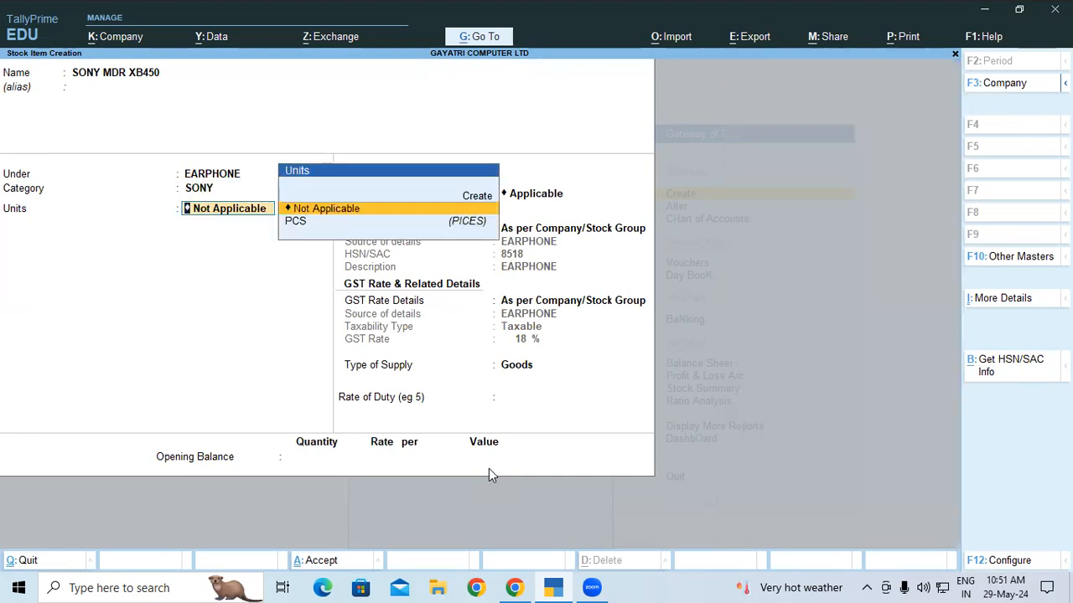
- Set the unit of SONY MDR XB450 to PCS, keep the default GST details and enter an opening quantity of 7
{"action": "key", "text": "Down"}
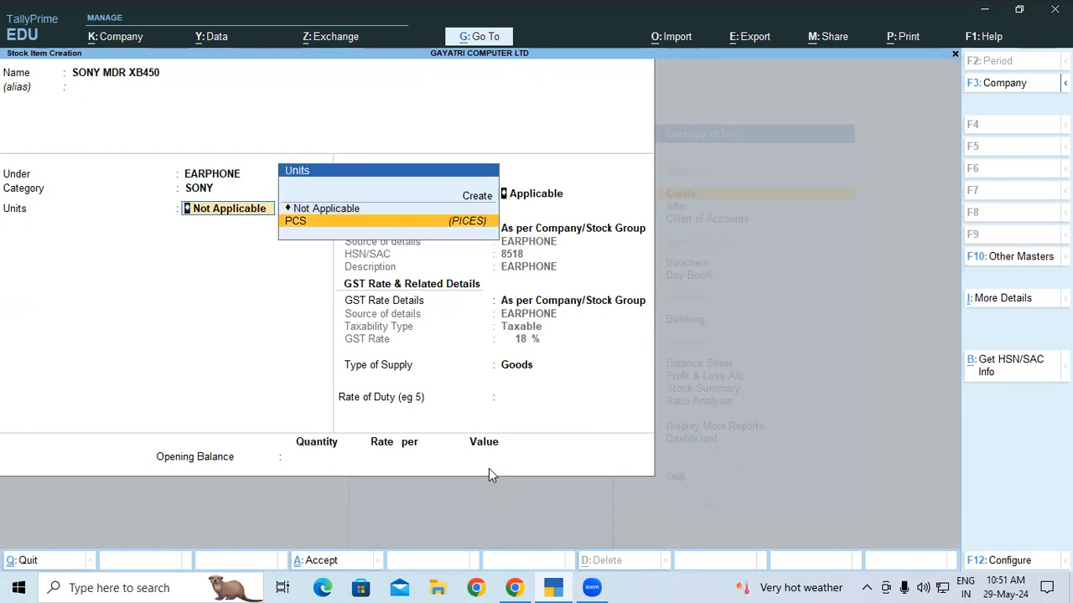
{"action": "key", "text": "Return"}
{"action": "key", "text": "Return"}
{"action": "key", "text": "Return"}
{"action": "key", "text": "Return"}
{"action": "key", "text": "Return"}
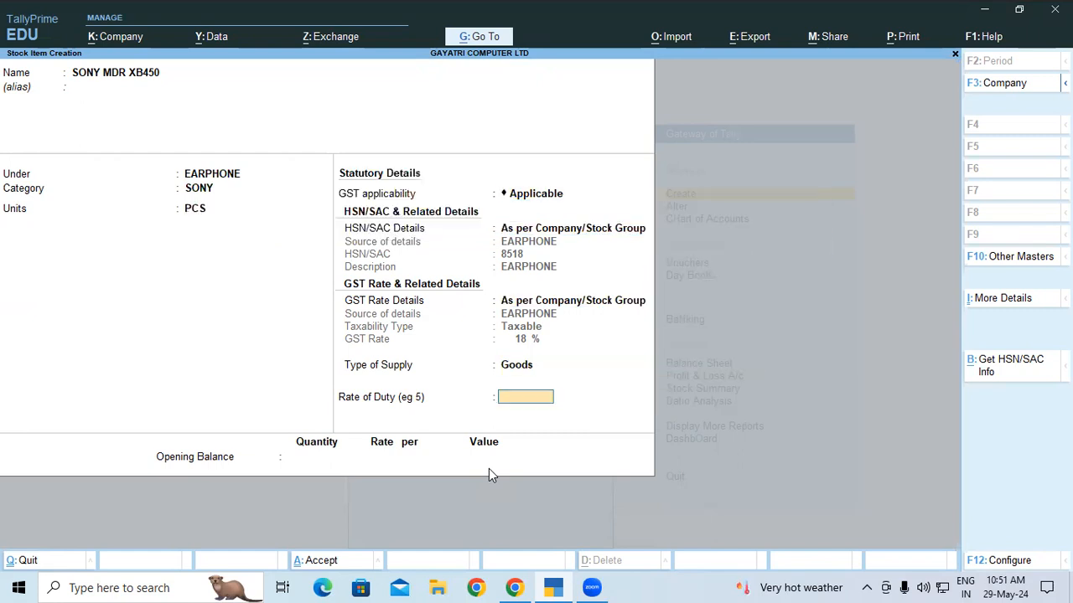
{"action": "key", "text": "Return"}
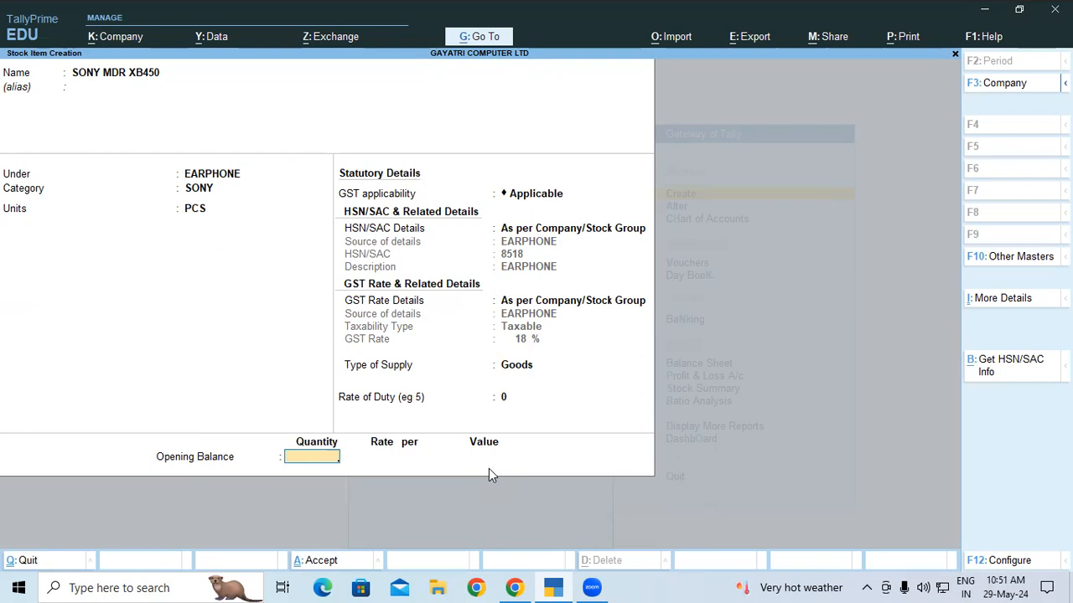
{"action": "key", "text": "Return"}
- Allocate the 7 PCS of SONY MDR XB450 to the SHOP godown at a rate of 1,000 and save the item
{"action": "key", "text": "Down"}
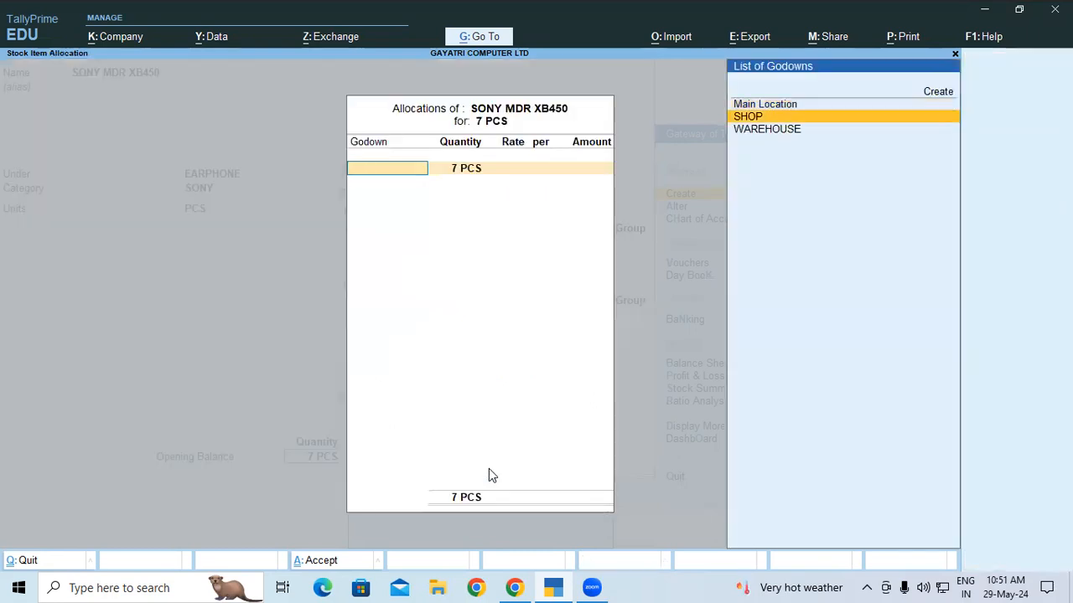
{"action": "key", "text": "Return"}
{"action": "key", "text": "Return"}
{"action": "type", "text": "1,000"}
{"action": "key", "text": "Return"}
{"action": "key", "text": "Return"}
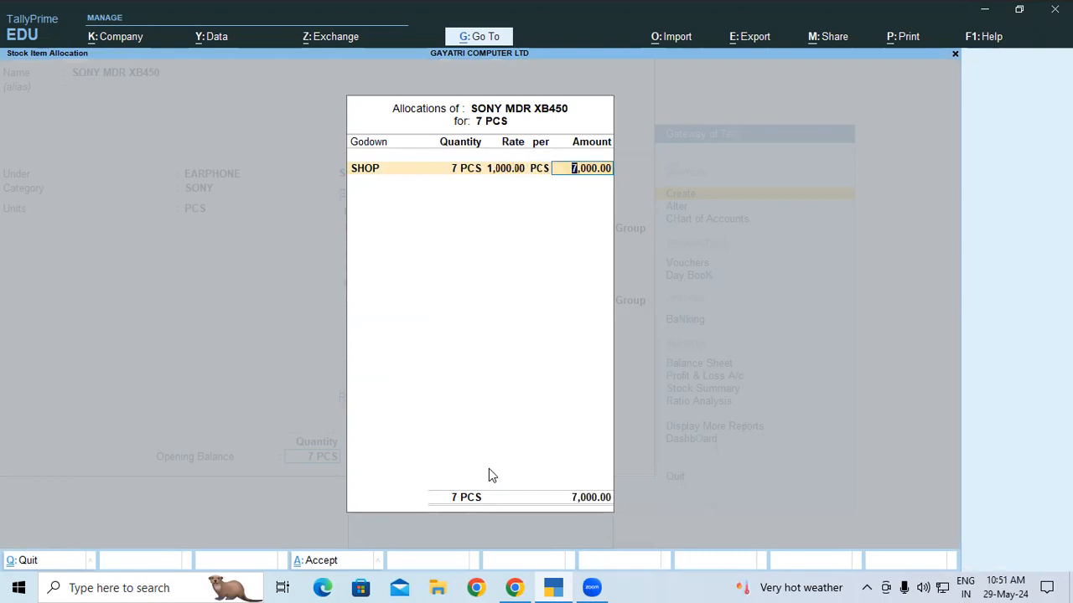
{"action": "key", "text": "Return"}
{"action": "key", "text": "Return"}
{"action": "key", "text": "Return"}
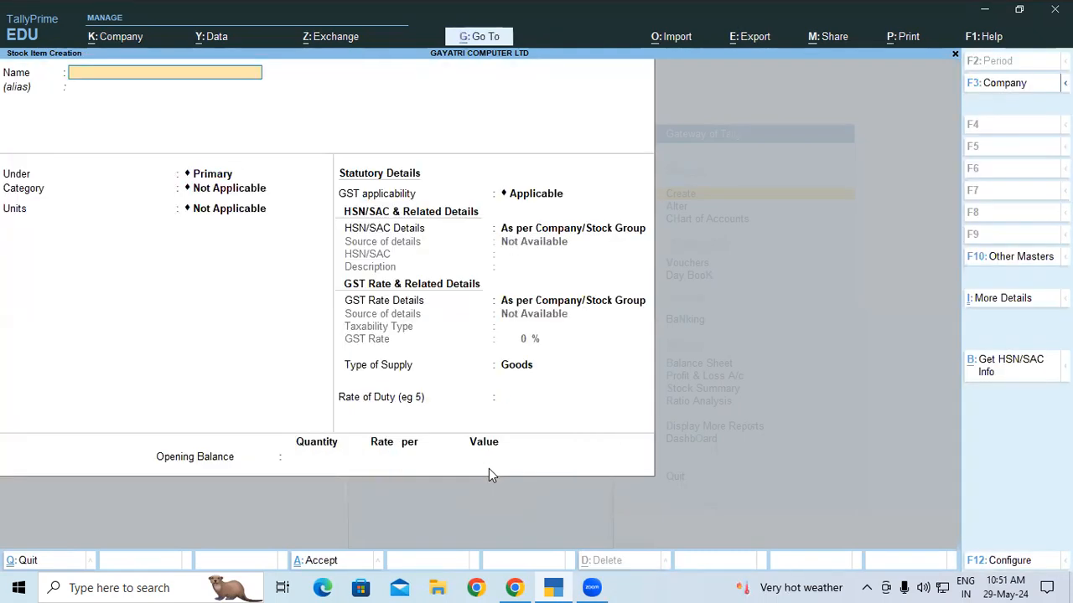
- Look up the next item in Chrome's closing stock table and name the stock item MS OFFICE 2019 PROFFESSIONAL PLUS without an alias
{"action": "left_click", "coordinate": [514, 587]}
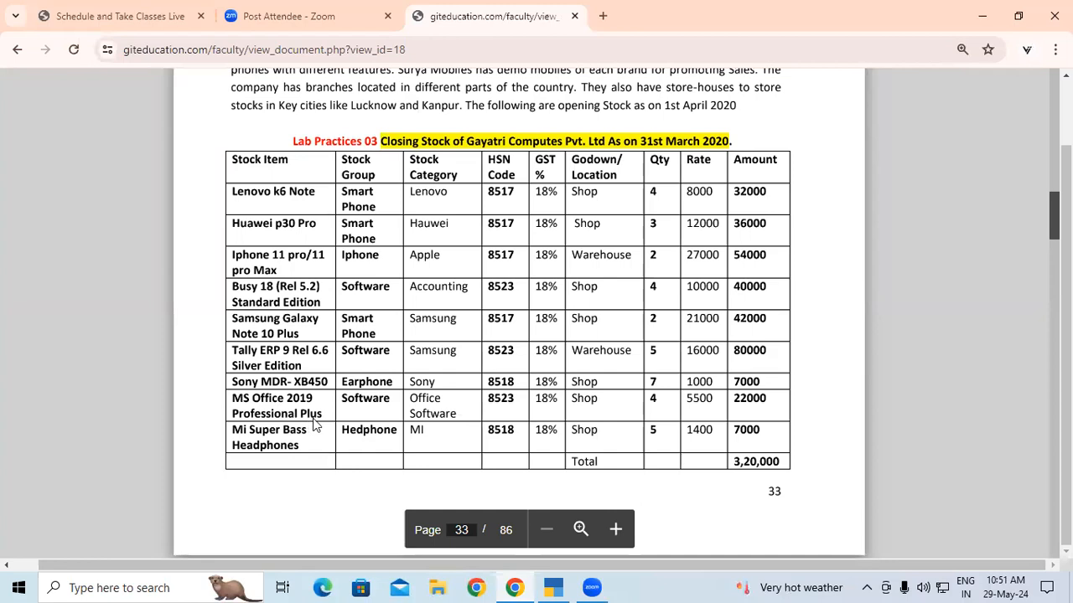
{"action": "left_click", "coordinate": [553, 588]}
{"action": "type", "text": "MS"}
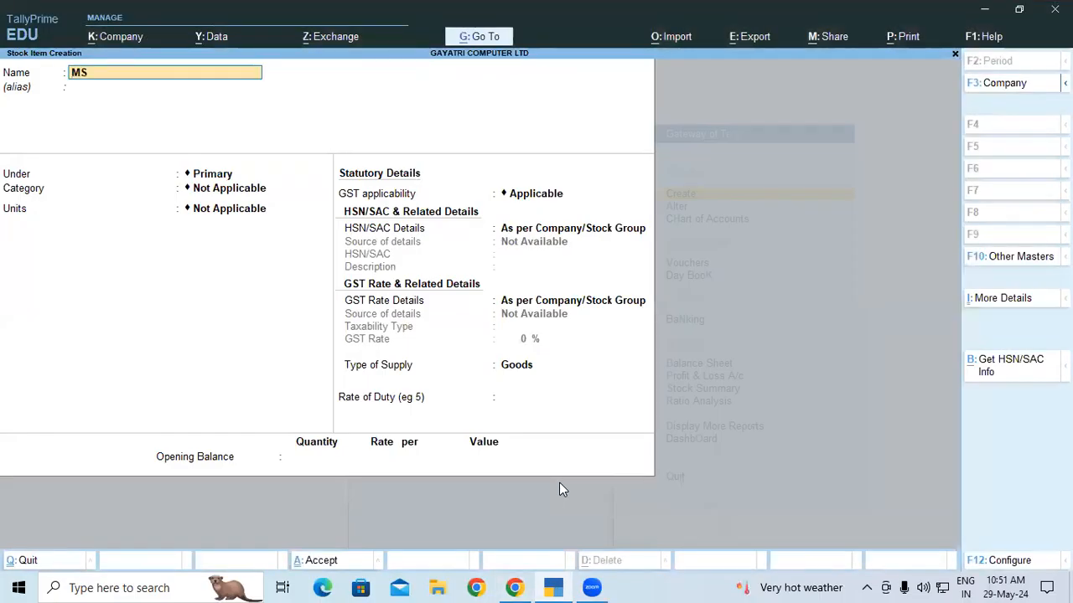
{"action": "type", "text": " OFFICE 2019"}
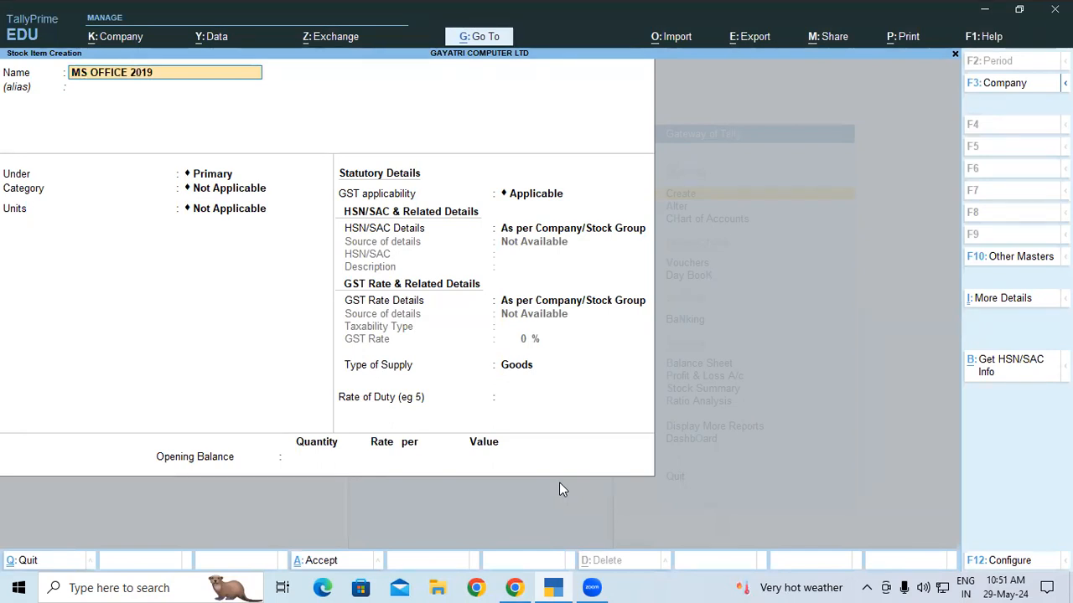
{"action": "type", "text": " PROFFESSIONAL PLUS,"}
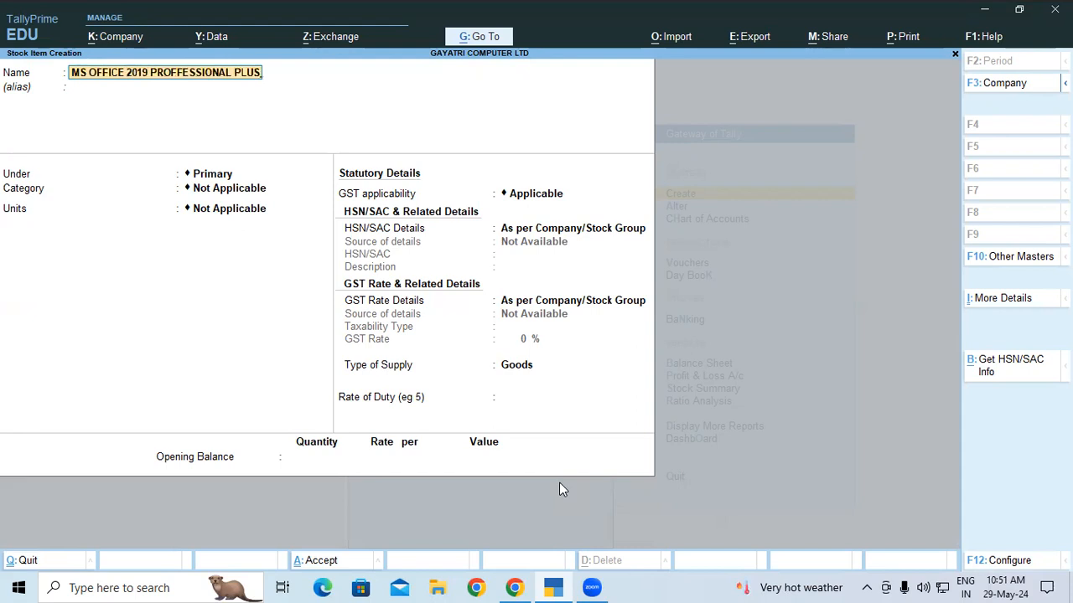
{"action": "key", "text": "Return"}
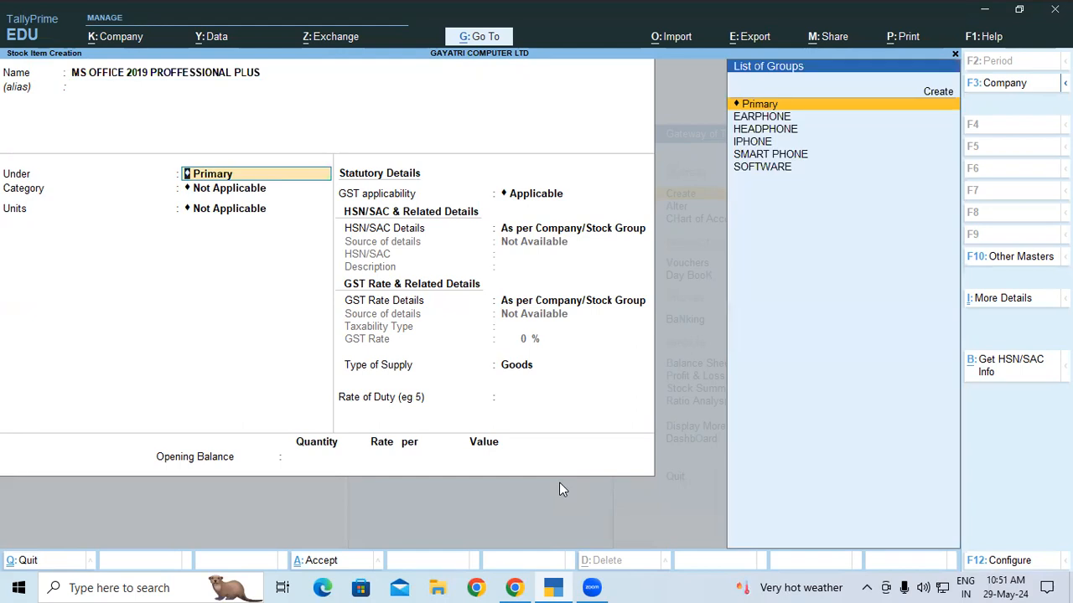
- Assign MS OFFICE 2019 PROFFESSIONAL PLUS to the SOFTWARE stock group and the OFFICE SOFTWARE category
{"action": "type", "text": "S"}
{"action": "key", "text": "Return"}
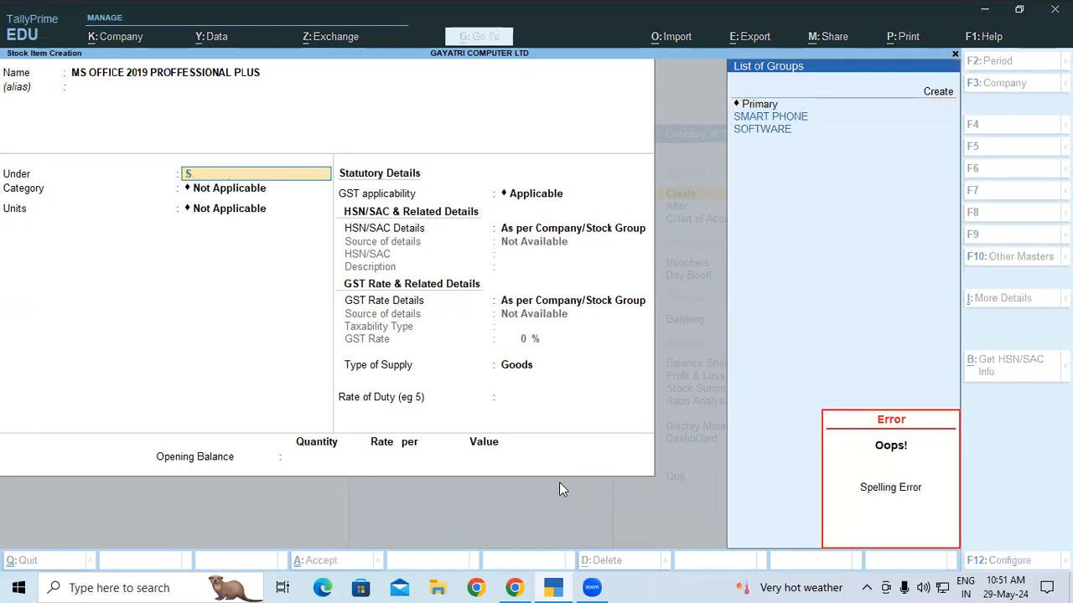
{"action": "key", "text": "Down"}
{"action": "key", "text": "Down"}
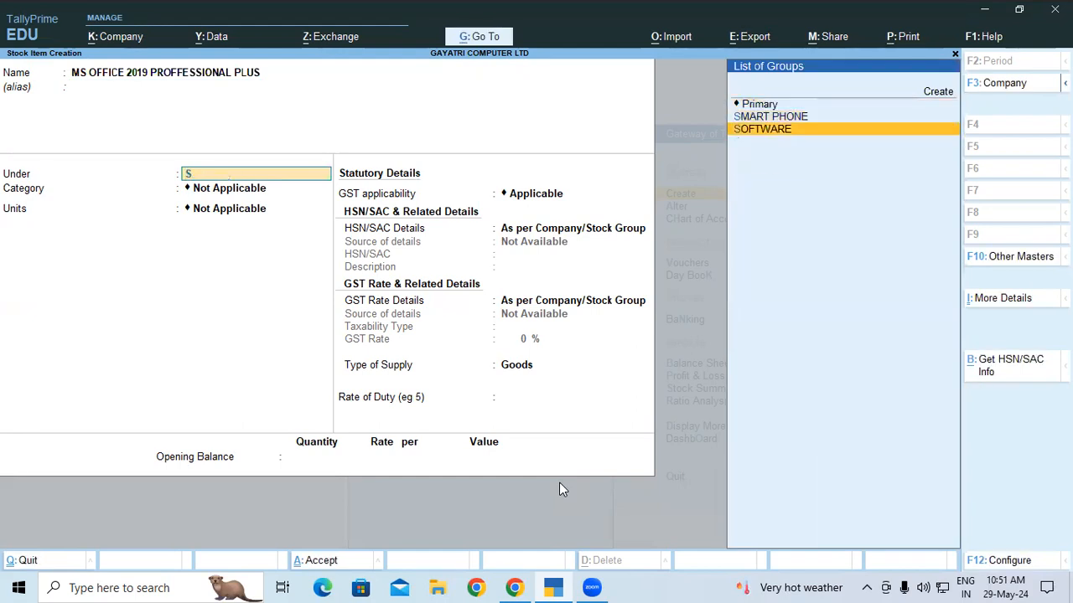
{"action": "key", "text": "Return"}
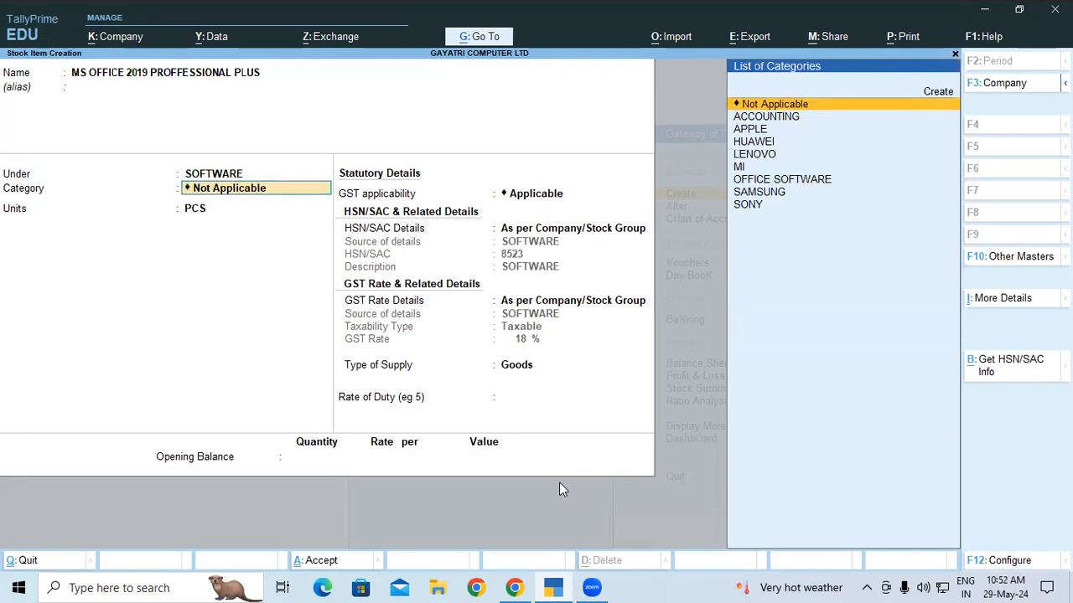
{"action": "type", "text": "OFF"}
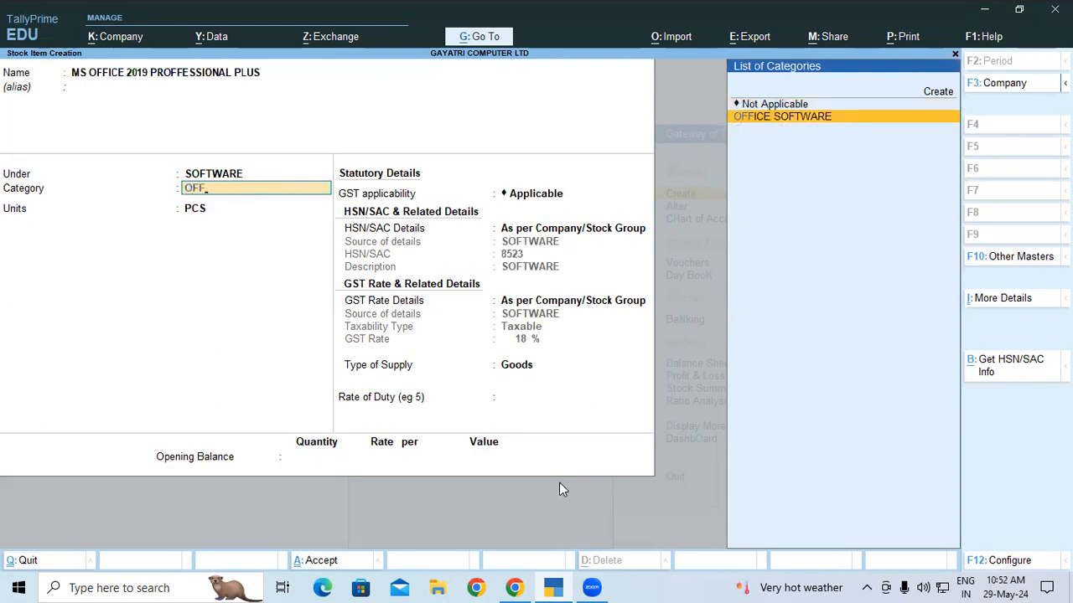
{"action": "key", "text": "Return"}
- Keep the PCS unit and default GST details for the MS OFFICE 2019 item and enter an opening quantity of 4
{"action": "key", "text": "Return"}
{"action": "key", "text": "Return"}
{"action": "key", "text": "Return"}
{"action": "key", "text": "Return"}
{"action": "key", "text": "Return"}
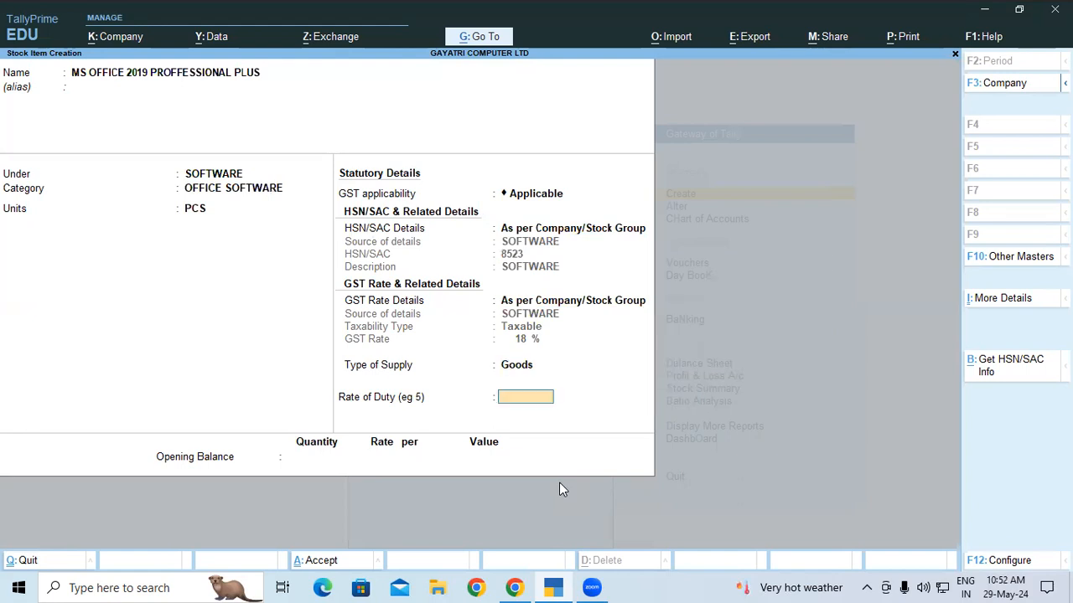
{"action": "key", "text": "Return"}
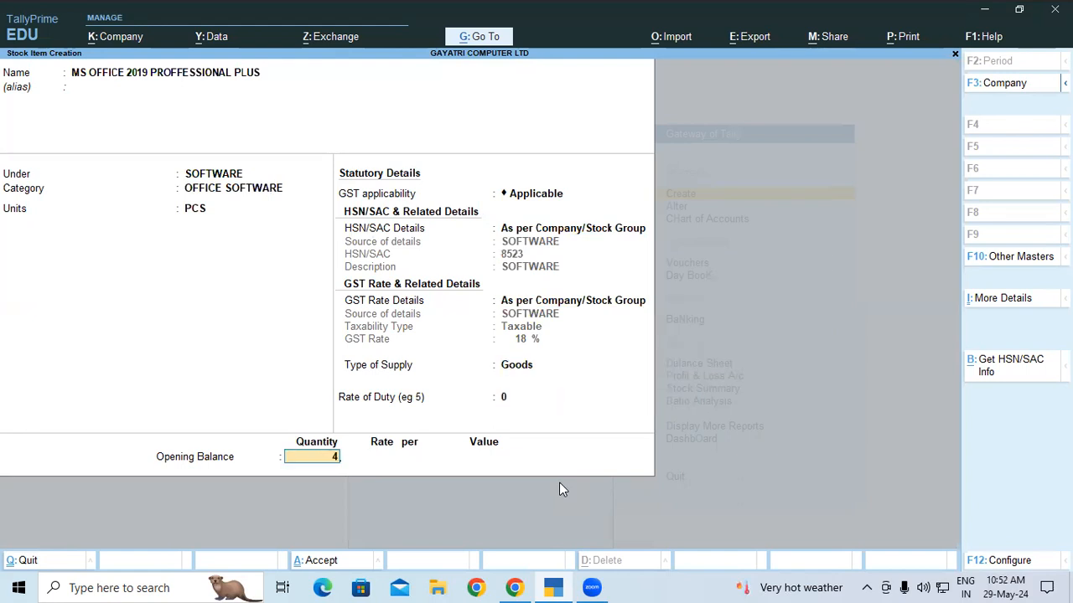
{"action": "key", "text": "Return"}
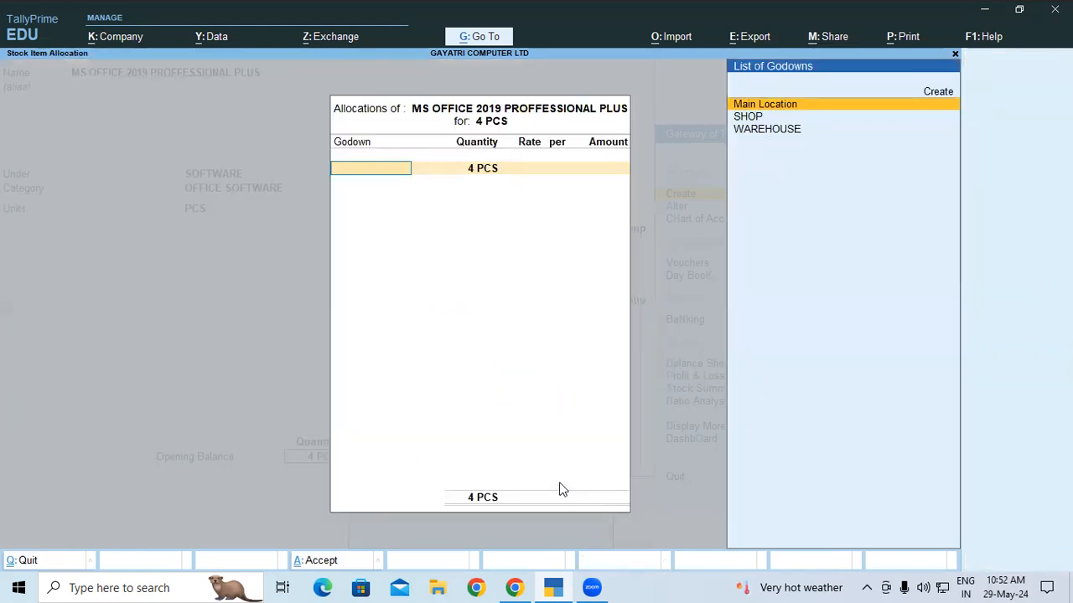
- Allocate the 4 PCS of MS OFFICE 2019 PROFFESSIONAL PLUS to the SHOP godown at a rate of 5,500 and save the item
{"action": "key", "text": "Down"}
{"action": "key", "text": "Return"}
{"action": "key", "text": "Return"}
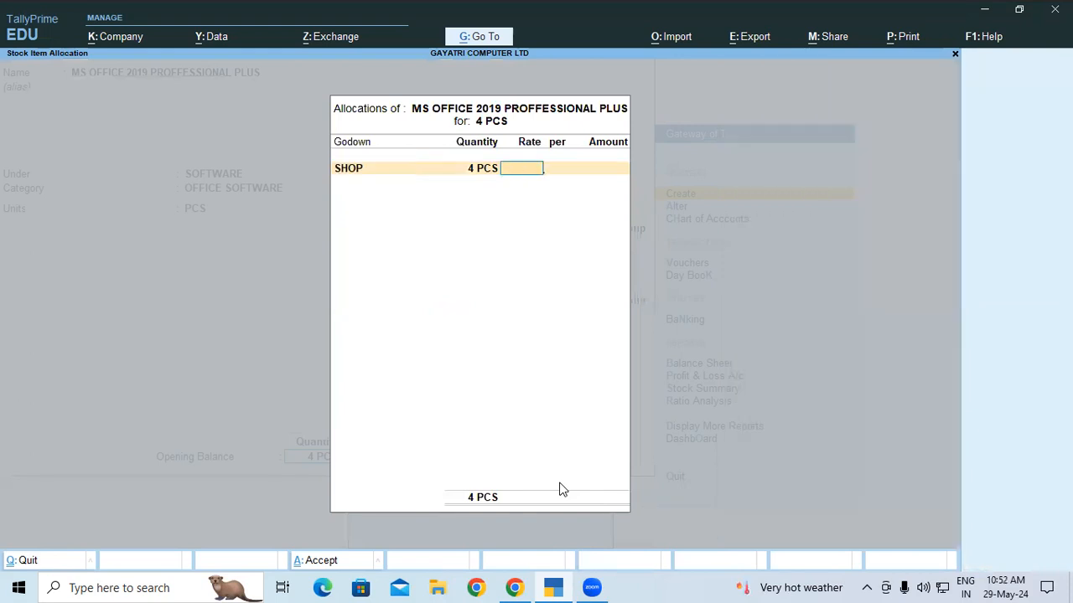
{"action": "type", "text": "5500"}
{"action": "key", "text": "Return"}
{"action": "key", "text": "Return"}
{"action": "key", "text": "Return"}
{"action": "key", "text": "Return"}
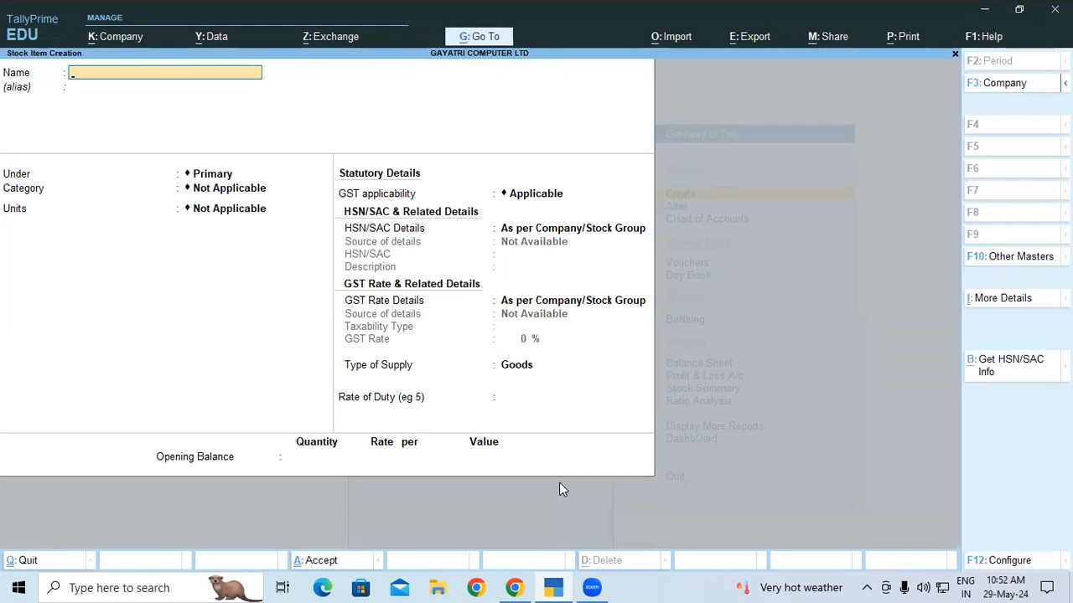
- Look up the next item in Chrome's closing stock table and name the stock item MI SUPER BASS HEADPHONES without an alias
{"action": "left_click", "coordinate": [514, 587]}
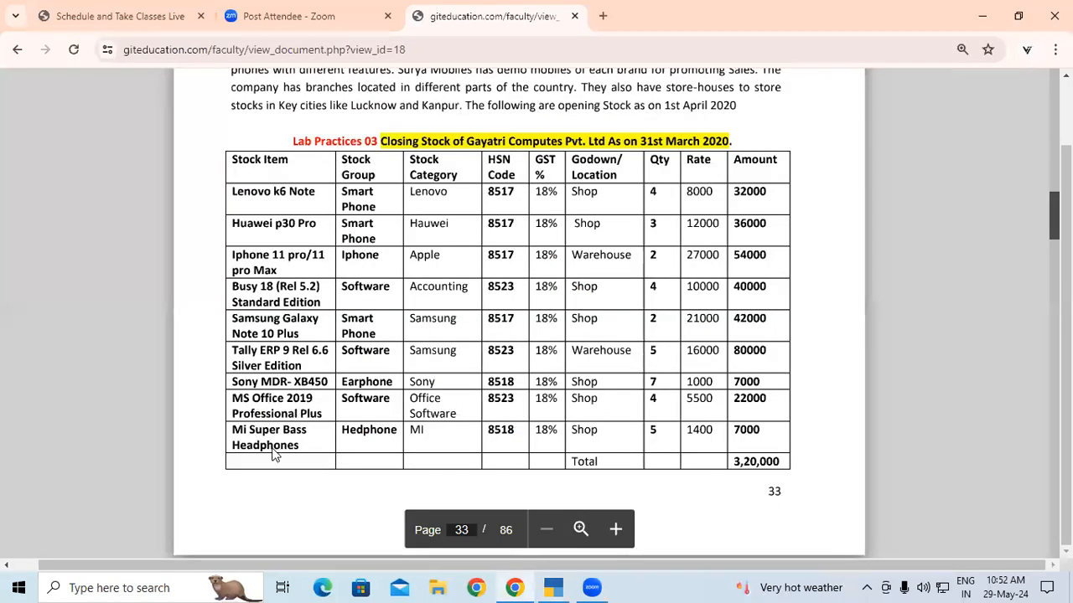
{"action": "left_click", "coordinate": [549, 587]}
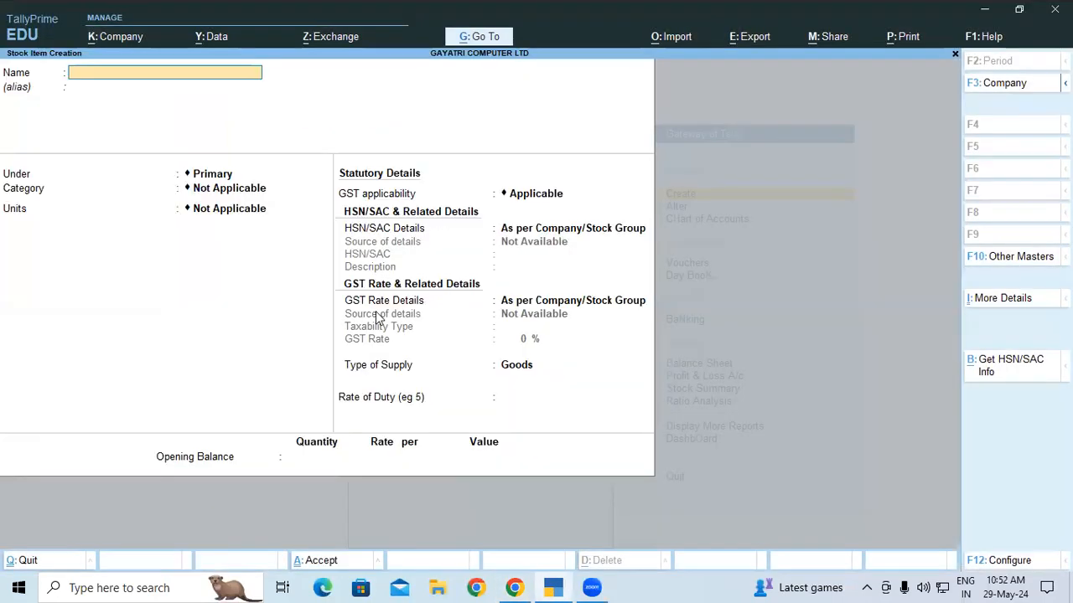
{"action": "type", "text": "MI SUPE"}
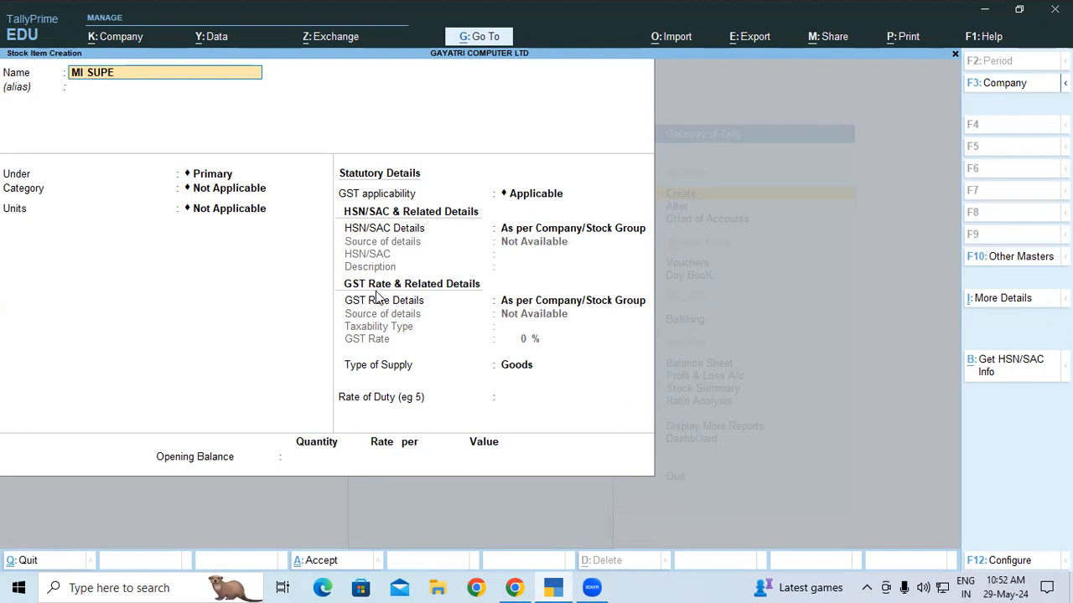
{"action": "type", "text": "R BASS HEADPHONES"}
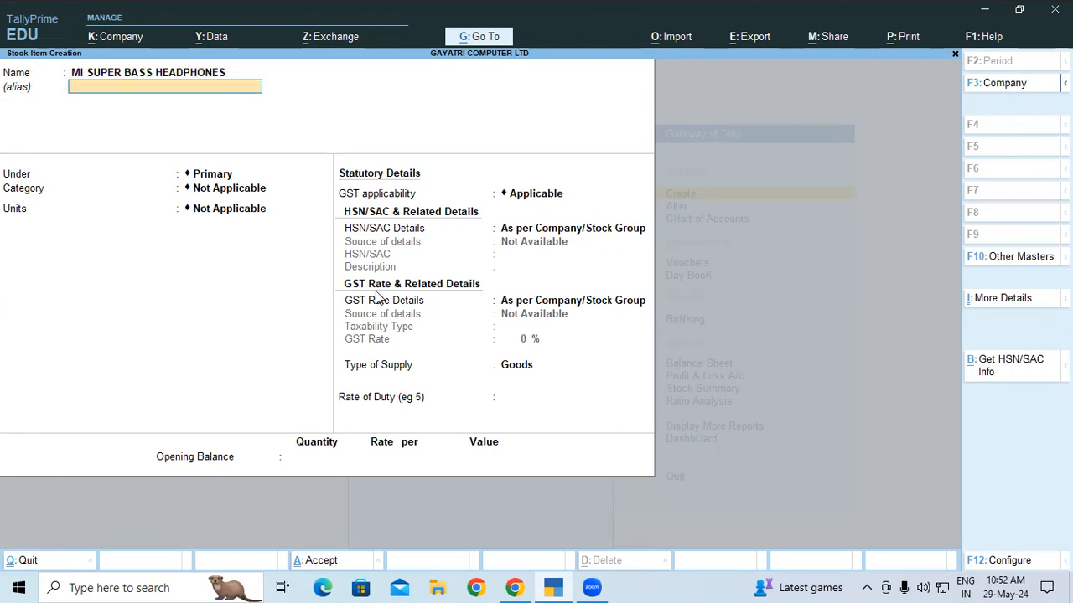
{"action": "key", "text": "Return"}
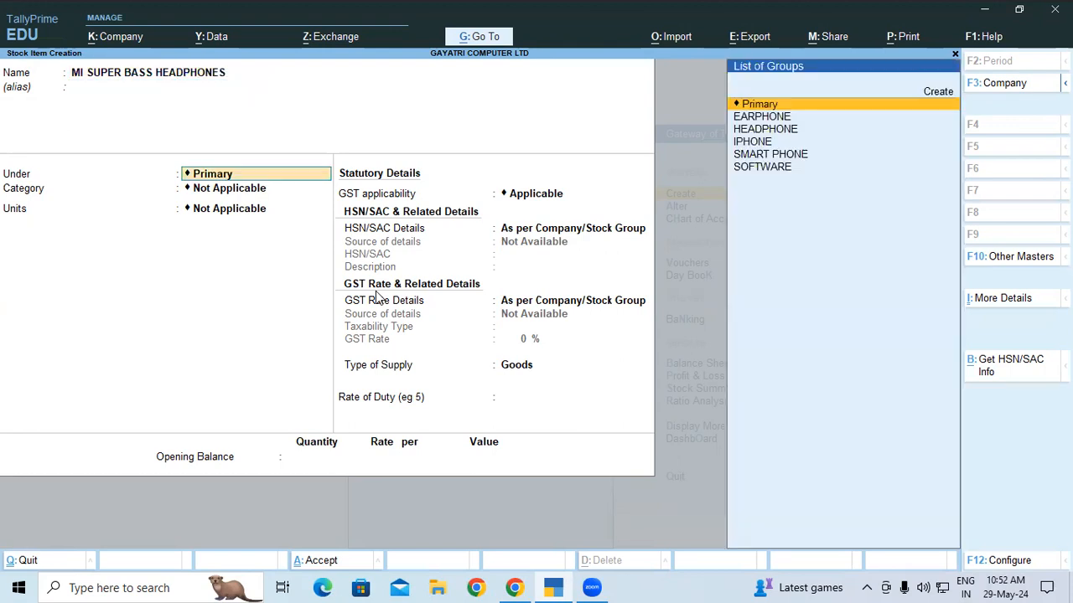
- Assign MI SUPER BASS HEADPHONES to the HEADPHONE stock group and the MI category
{"action": "type", "text": "HEA"}
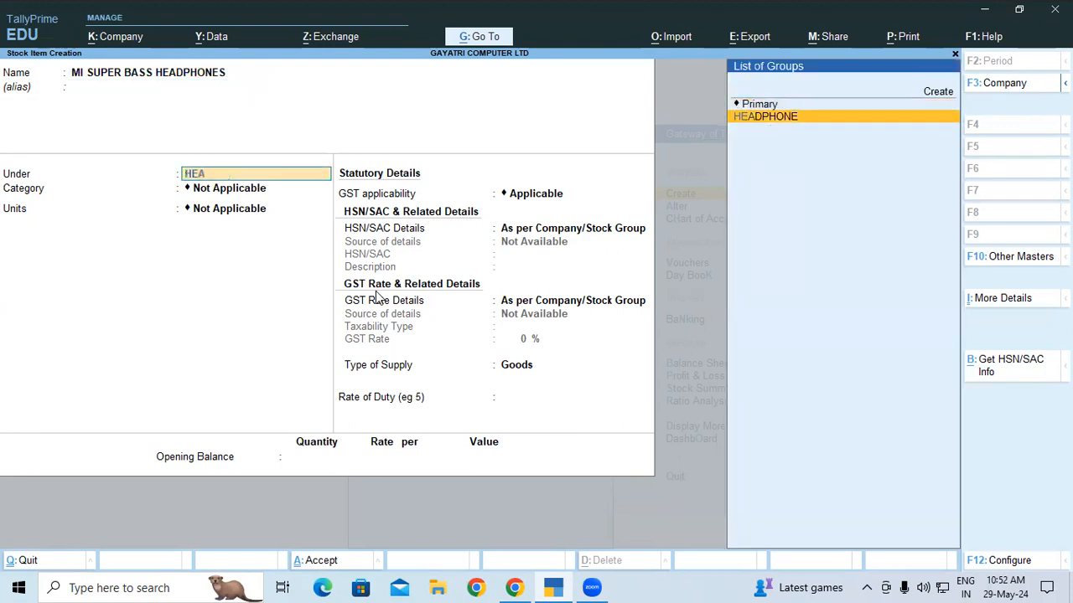
{"action": "key", "text": "Return"}
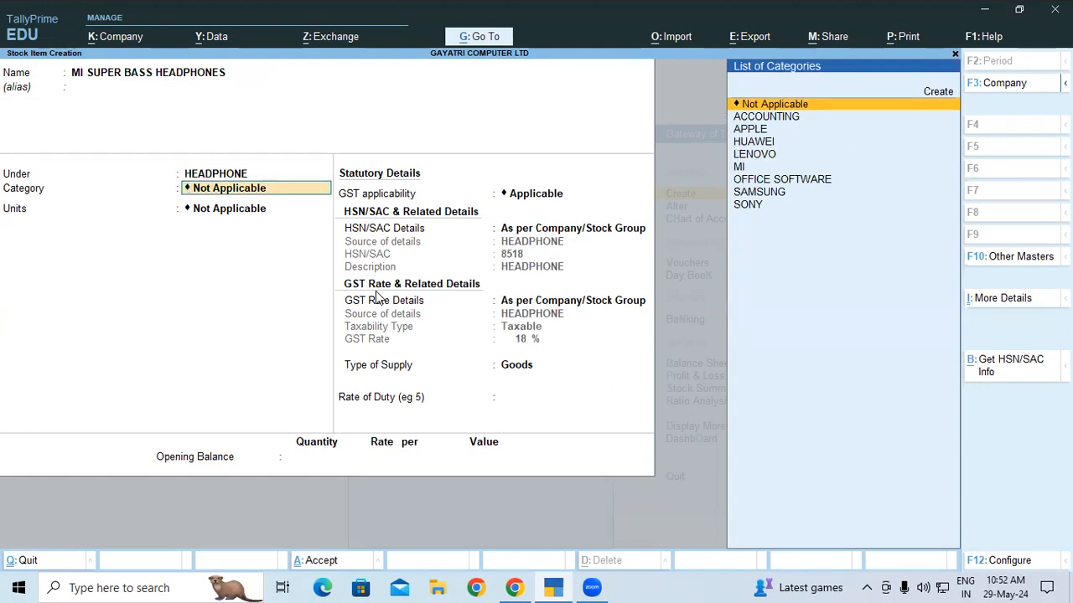
{"action": "type", "text": "mi"}
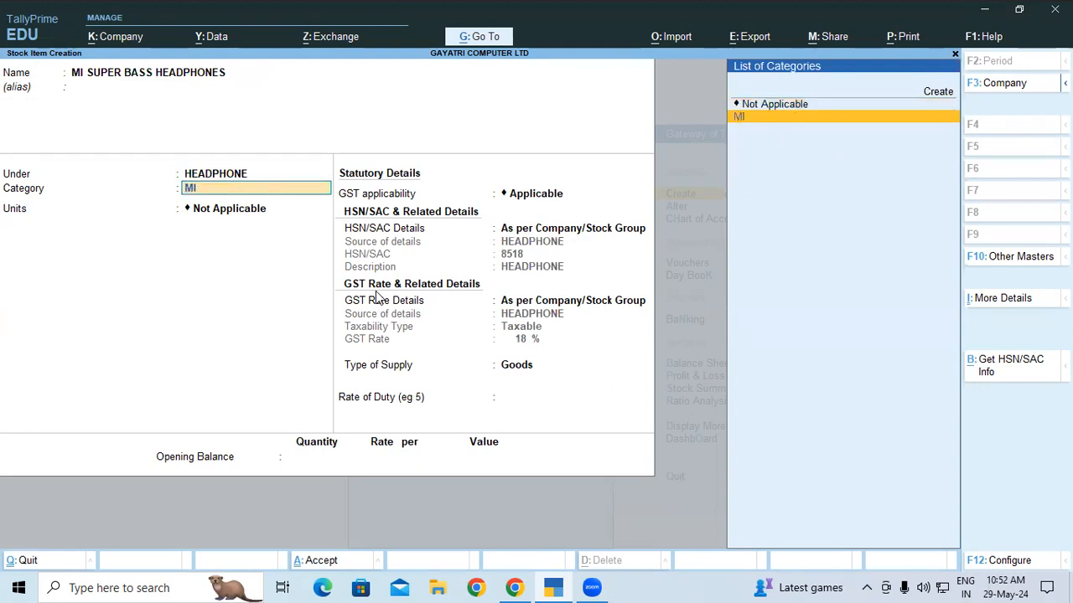
{"action": "key", "text": "Return"}
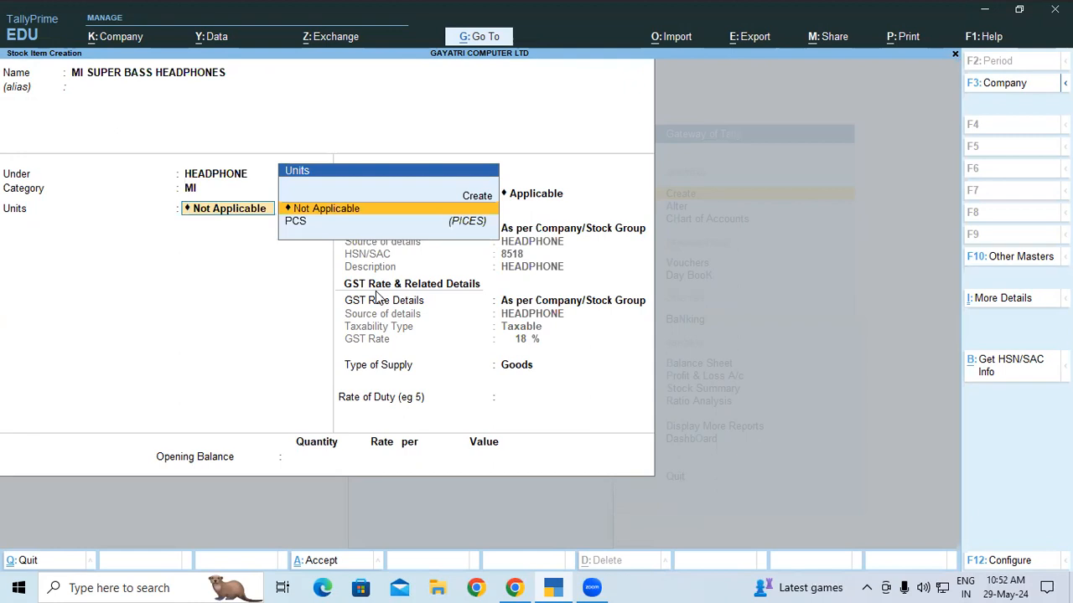
- Set the headphones' unit to PCS, keep the default GST details and enter an opening quantity of 5
{"action": "key", "text": "Down"}
{"action": "key", "text": "Return"}
{"action": "key", "text": "Return"}
{"action": "key", "text": "Return"}
{"action": "key", "text": "Return"}
{"action": "key", "text": "Return"}
{"action": "key", "text": "Return"}
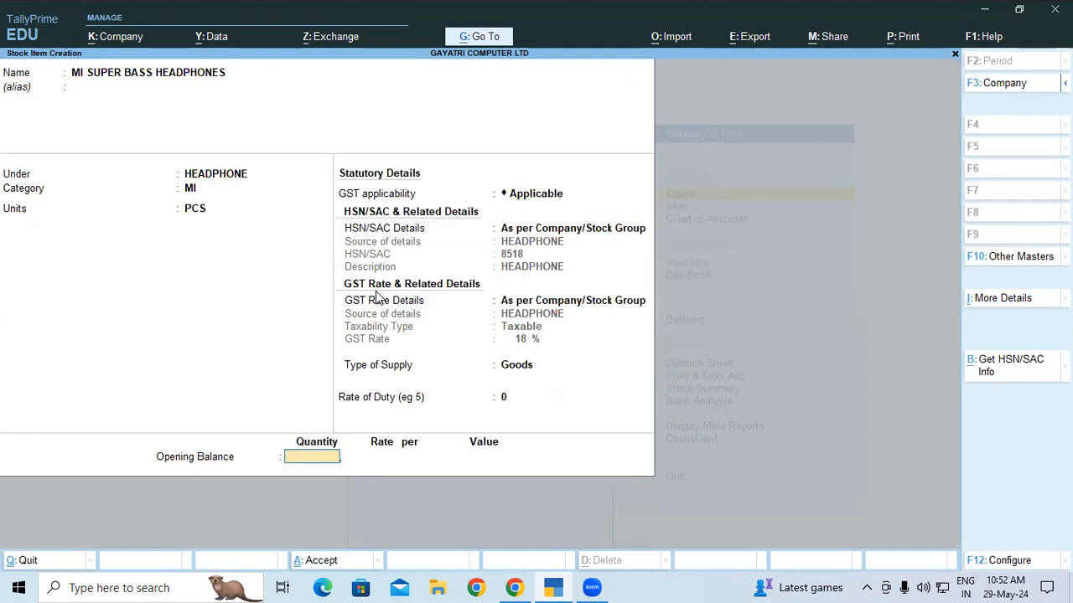
{"action": "key", "text": "Return"}
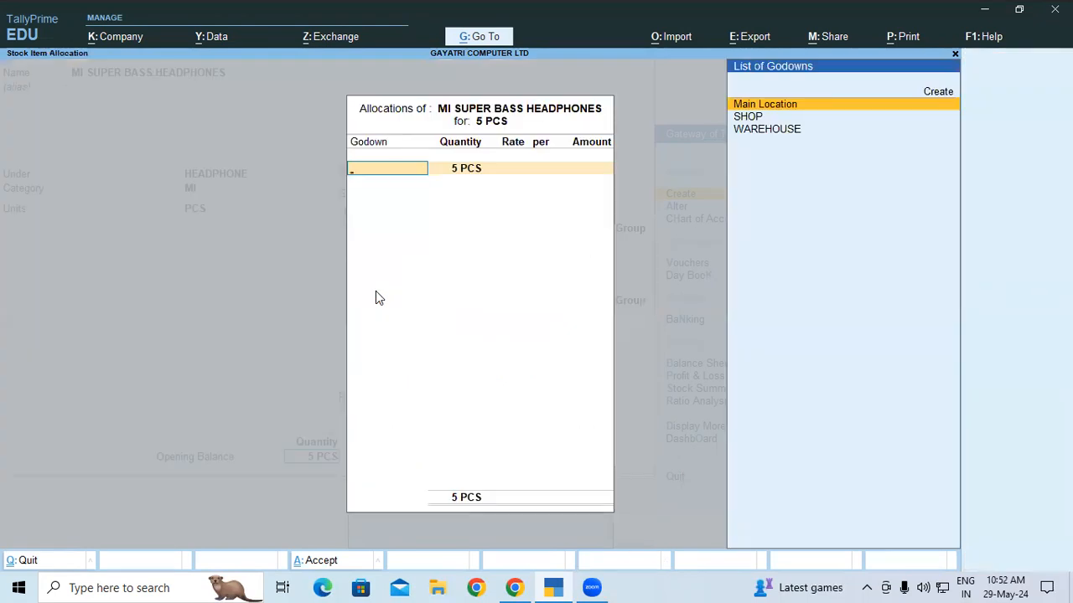
- Allocate the 5 PCS of MI SUPER BASS HEADPHONES to the SHOP godown at a rate of 1,400 and save the item
{"action": "key", "text": "Down"}
{"action": "key", "text": "Return"}
{"action": "key", "text": "Return"}
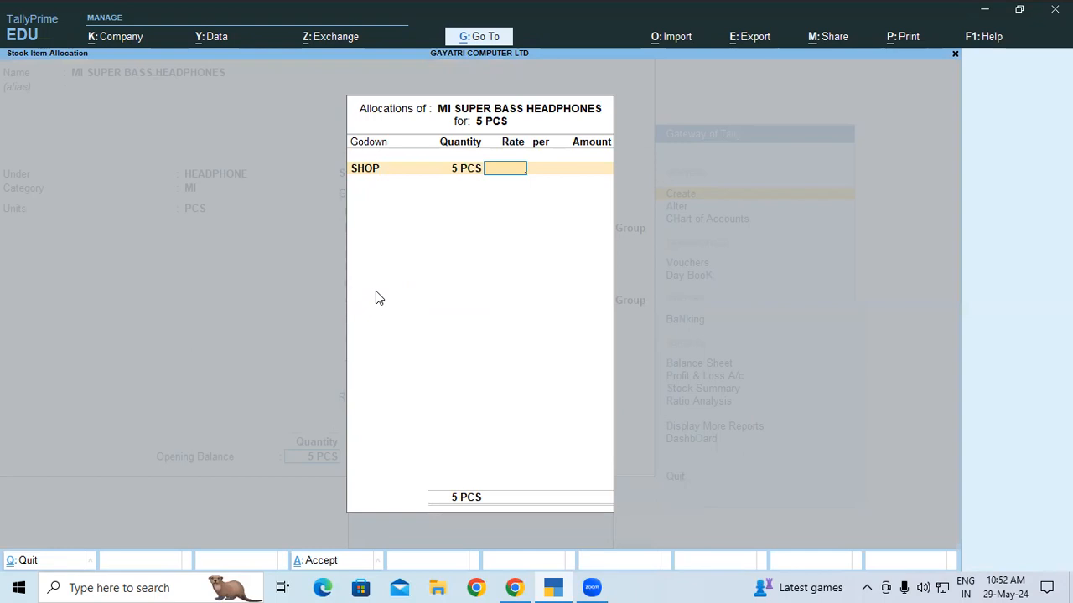
{"action": "type", "text": "1,400"}
{"action": "key", "text": "Return"}
{"action": "key", "text": "Return"}
{"action": "key", "text": "Return"}
{"action": "key", "text": "Return"}
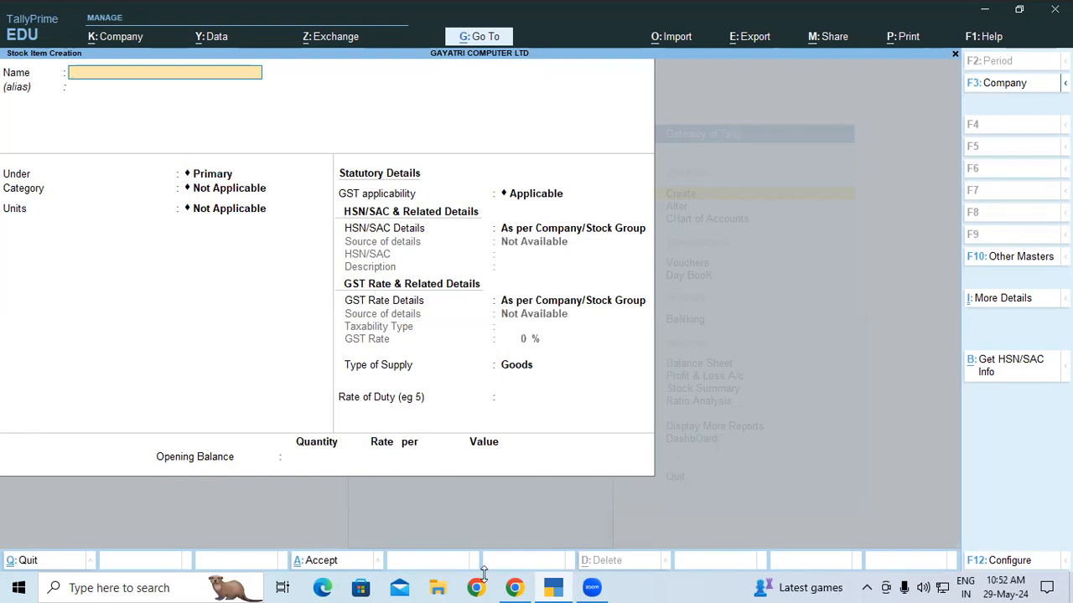
- Switch to Chrome and read the report-checking instructions for the stock summary on page 35 of the course document
{"action": "left_click", "coordinate": [515, 586]}
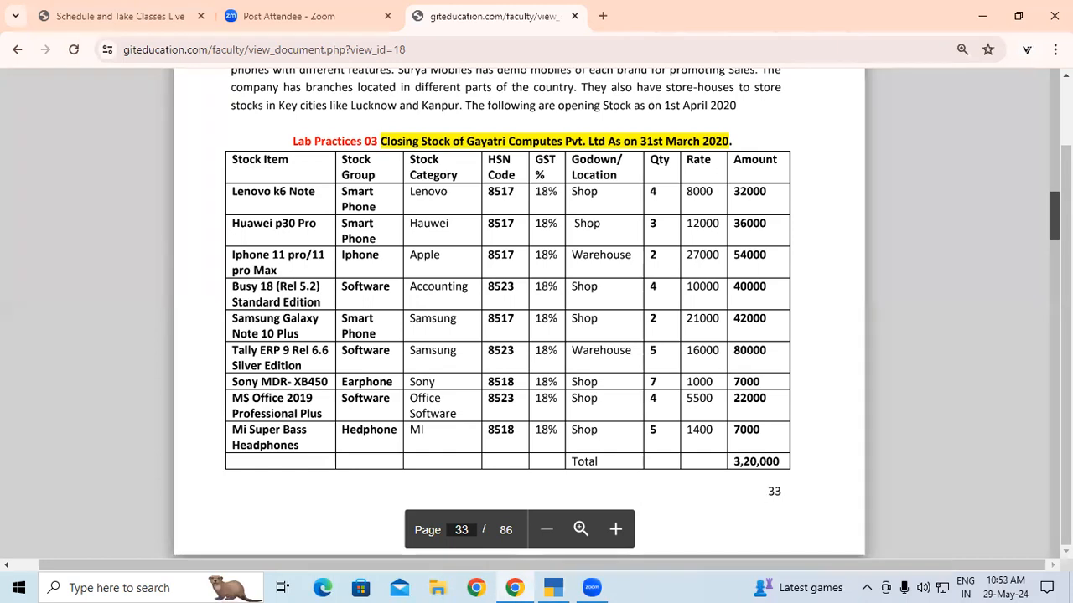
{"action": "scroll", "coordinate": [835, 387], "scroll_direction": "down", "scroll_amount": 10}
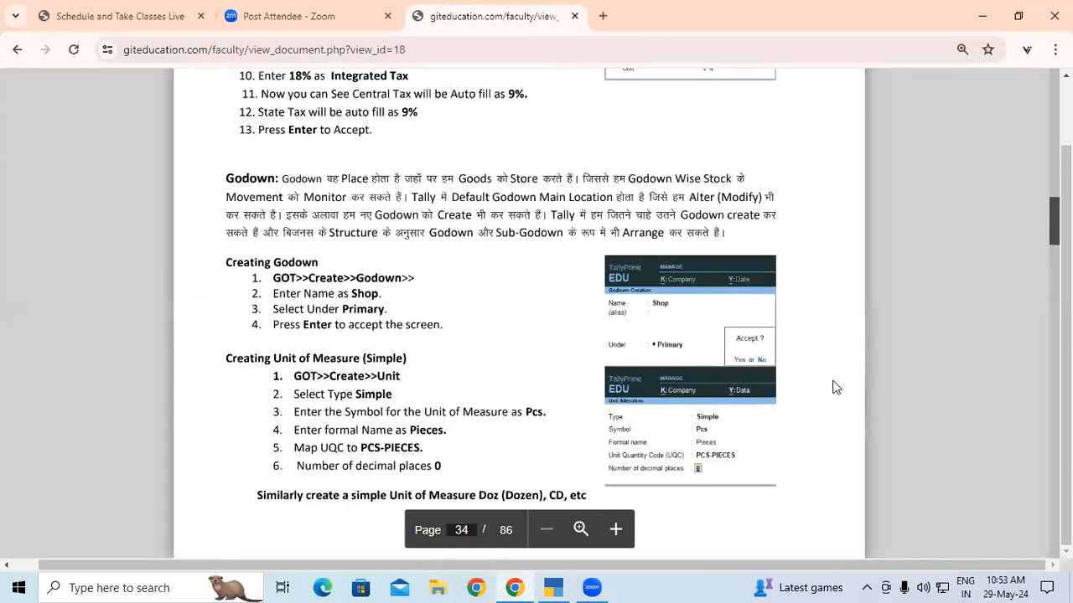
{"action": "scroll", "coordinate": [835, 387], "scroll_direction": "down", "scroll_amount": 10}
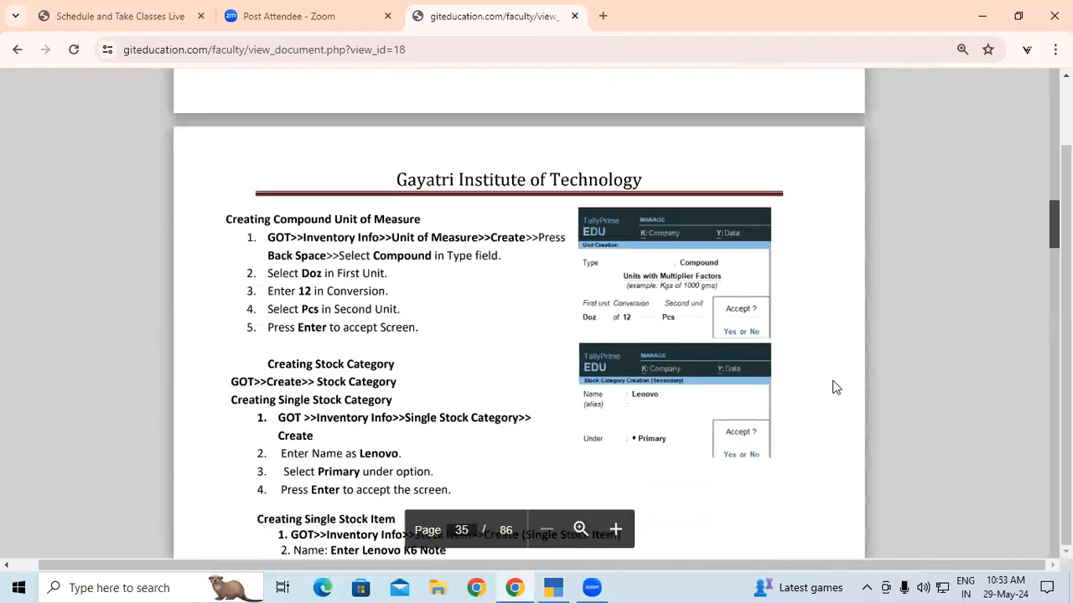
{"action": "scroll", "coordinate": [835, 388], "scroll_direction": "down", "scroll_amount": 4}
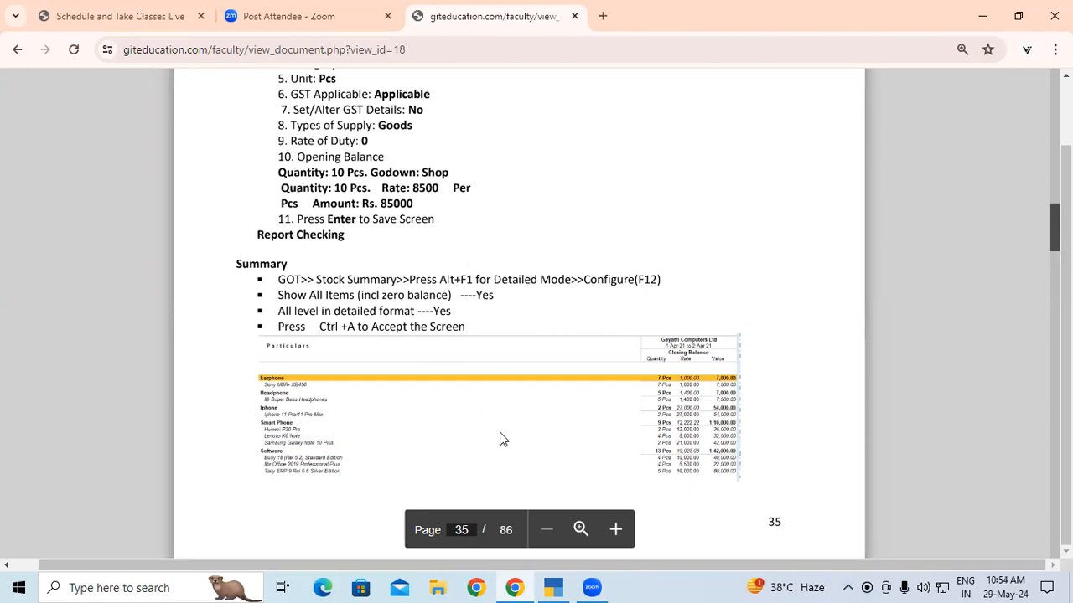
- Switch back to TallyPrime, leave stock item creation and show the Stock Summary report in detailed format
{"action": "left_click", "coordinate": [553, 587]}
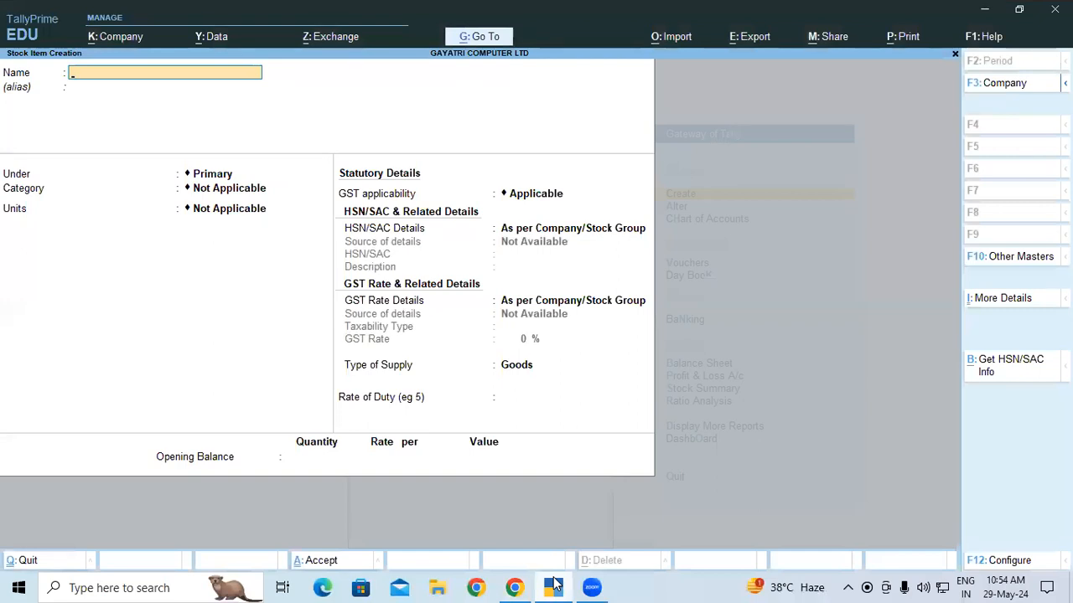
{"action": "key", "text": "Escape"}
{"action": "key", "text": "y"}
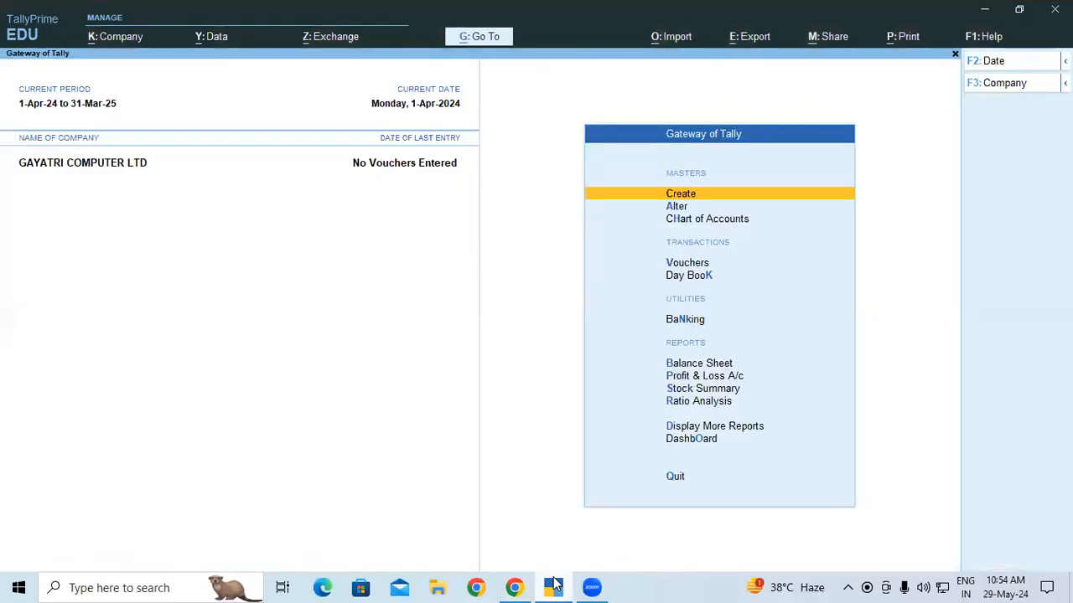
{"action": "key", "text": "Down"}
{"action": "key", "text": "Down"}
{"action": "key", "text": "Down"}
{"action": "key", "text": "Down"}
{"action": "key", "text": "Down"}
{"action": "key", "text": "Down"}
{"action": "key", "text": "Down"}
{"action": "key", "text": "Down"}
{"action": "key", "text": "Down"}
{"action": "key", "text": "Down"}
{"action": "key", "text": "Up"}
{"action": "key", "text": "Up"}
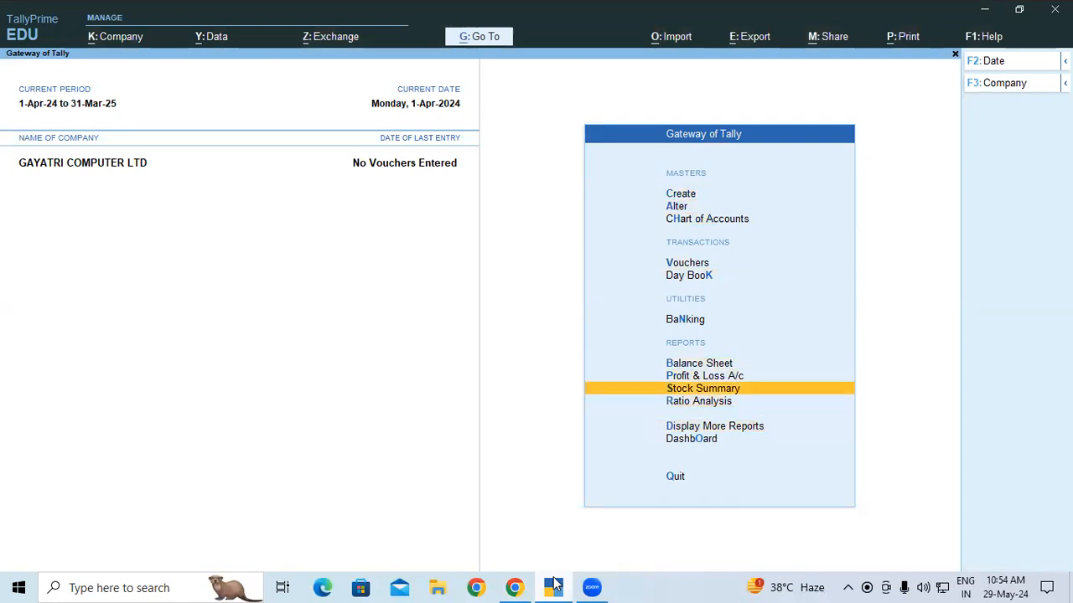
{"action": "key", "text": "Return"}
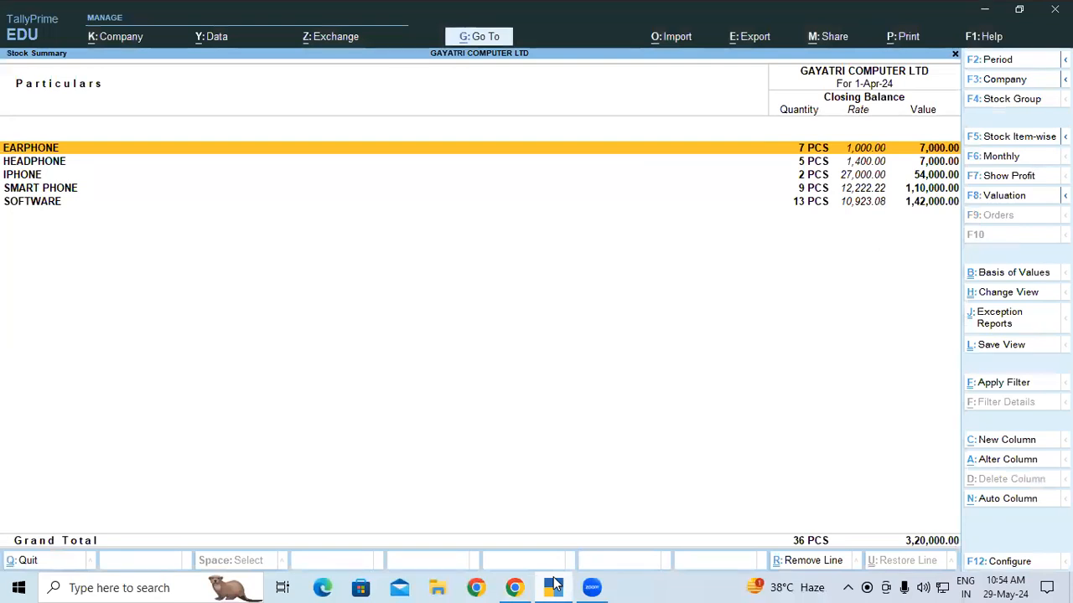
{"action": "key", "text": "alt+F5"}
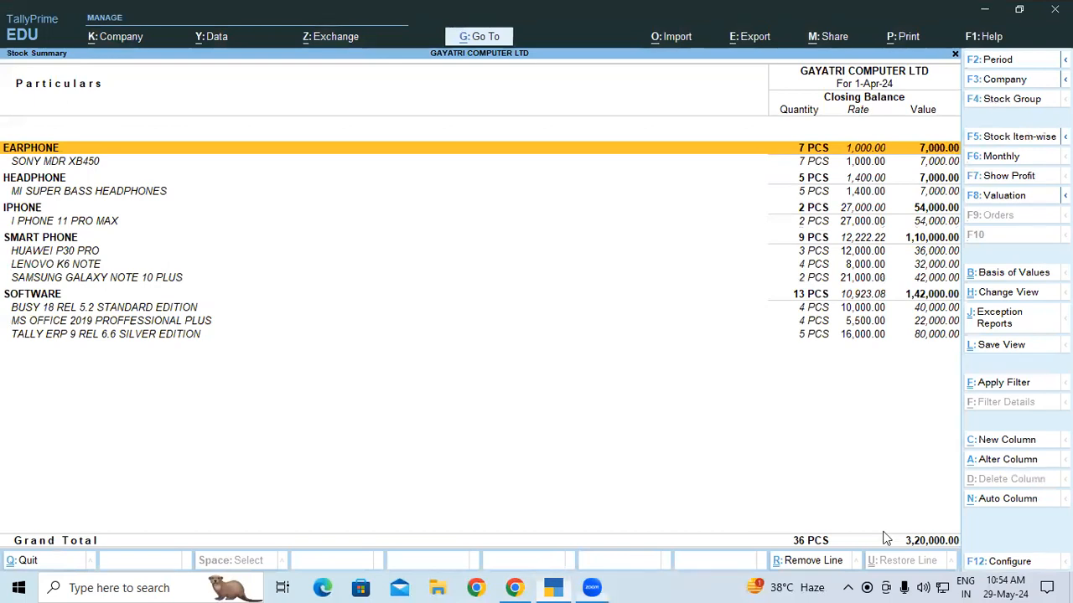
- Configure the Stock Summary to show stock items with zero quantity or balance and to exclude details with no transactions
{"action": "left_click", "coordinate": [716, 248]}
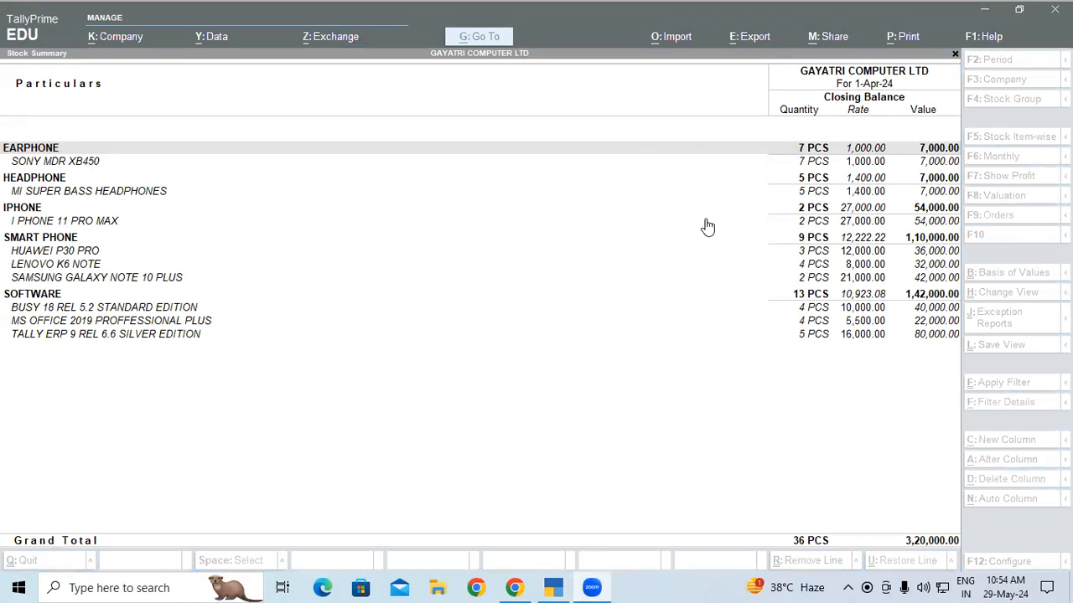
{"action": "left_click", "coordinate": [136, 308]}
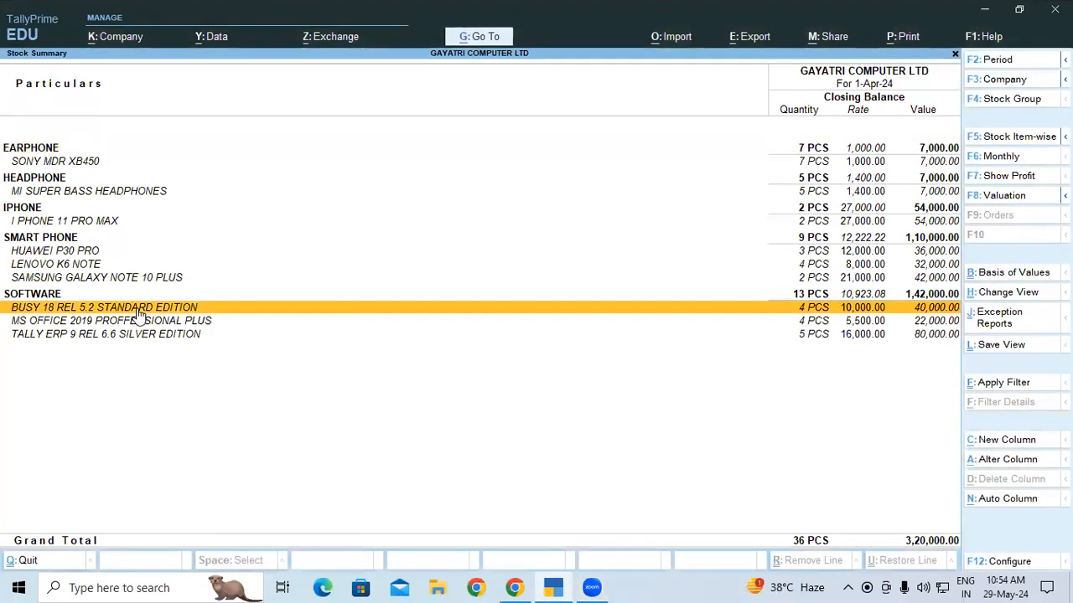
{"action": "key", "text": "F12"}
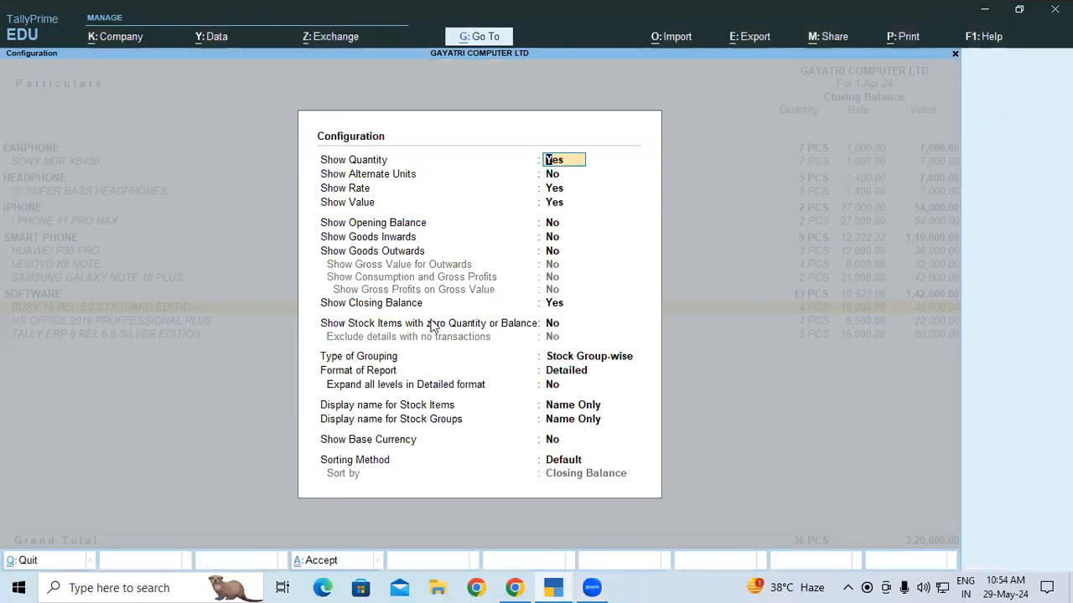
{"action": "left_click", "coordinate": [553, 327]}
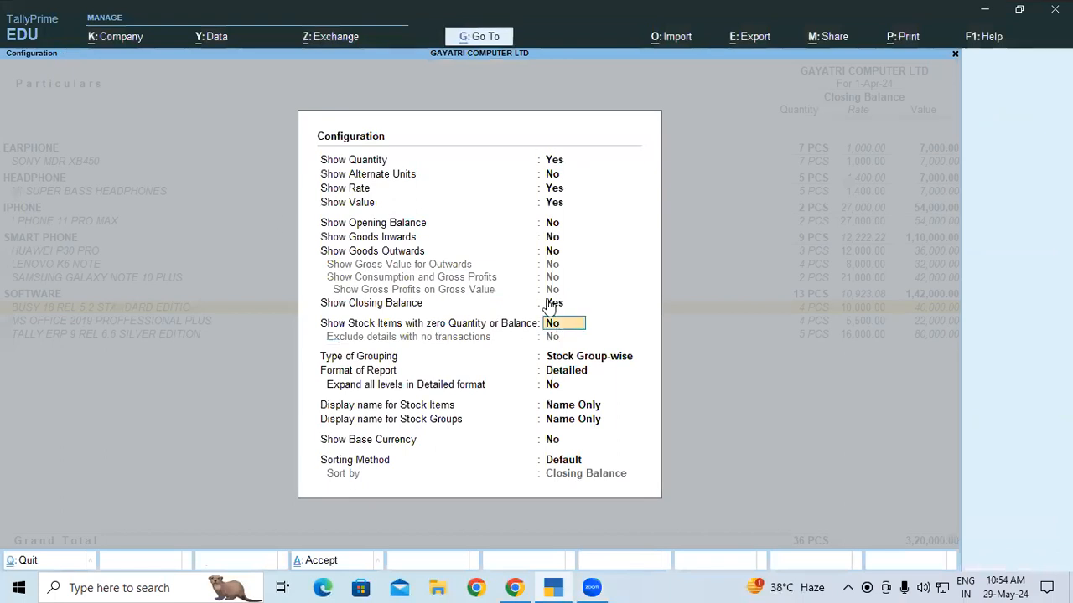
{"action": "type", "text": "Y"}
{"action": "key", "text": "Return"}
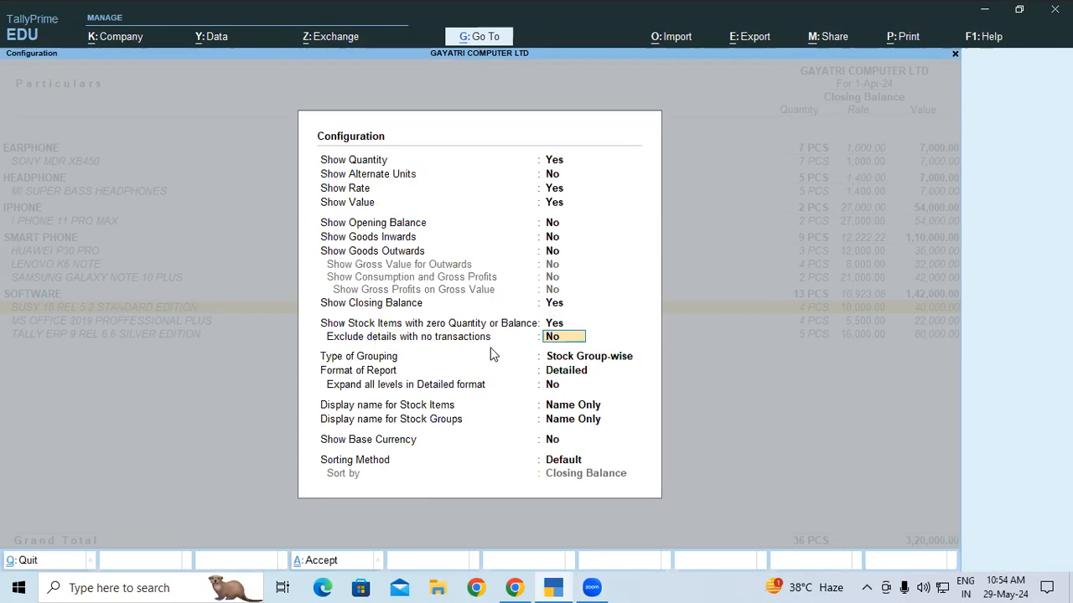
{"action": "type", "text": "Y"}
{"action": "key", "text": "Return"}
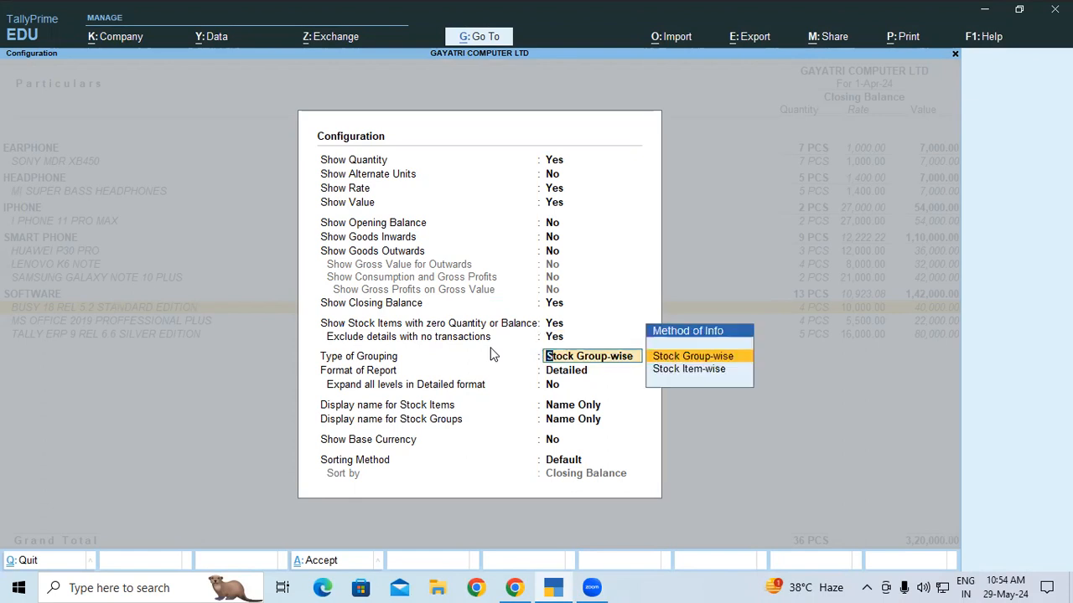
- Group the report Stock Item-wise, keep the Detailed format with all levels expanded, and apply the configuration
{"action": "key", "text": "Down"}
{"action": "key", "text": "Return"}
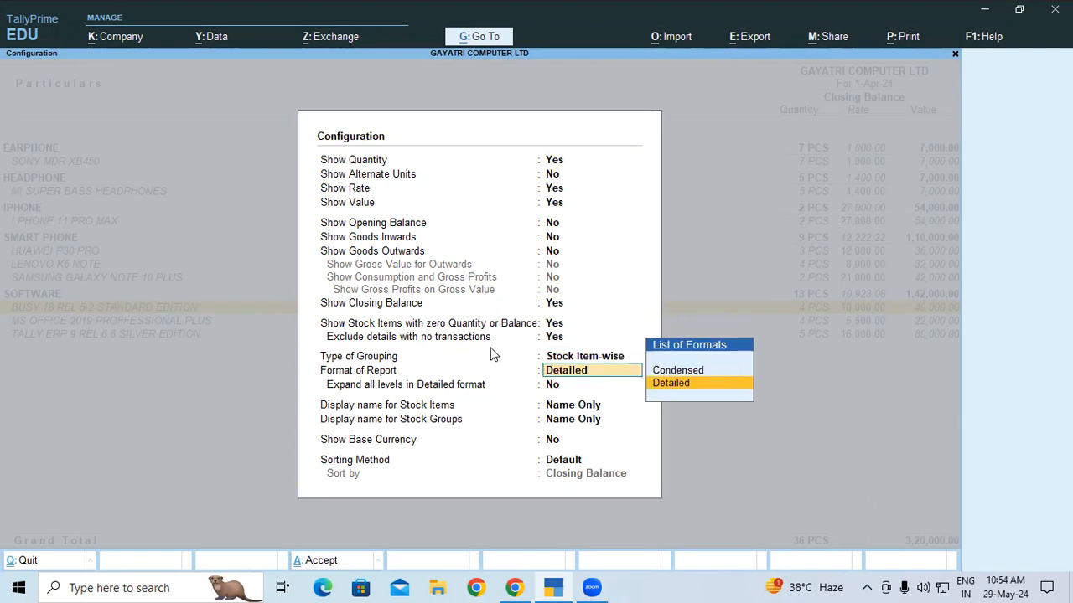
{"action": "key", "text": "Return"}
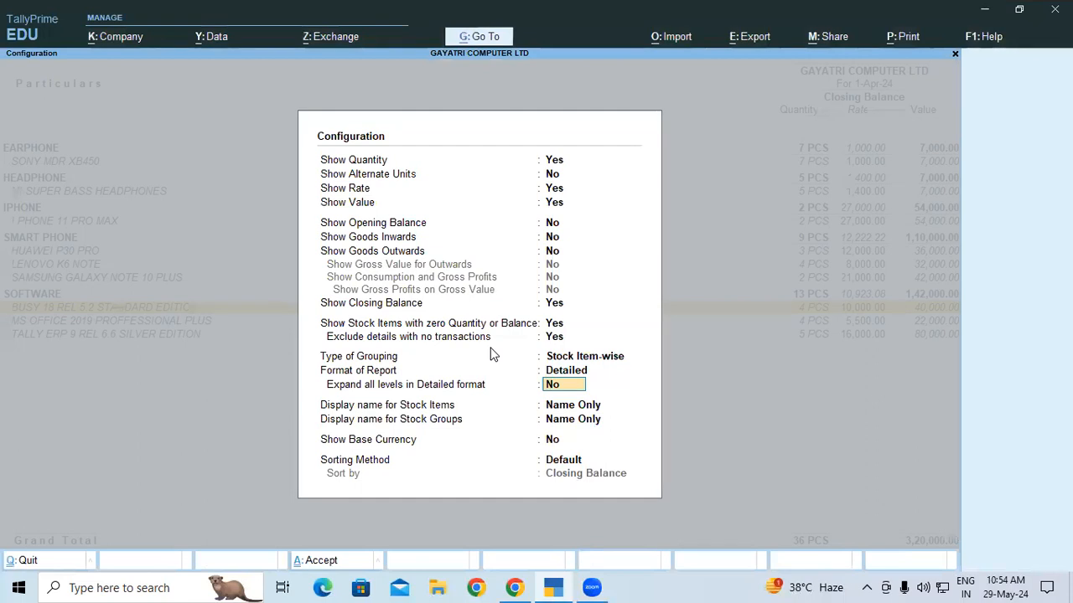
{"action": "key", "text": "y"}
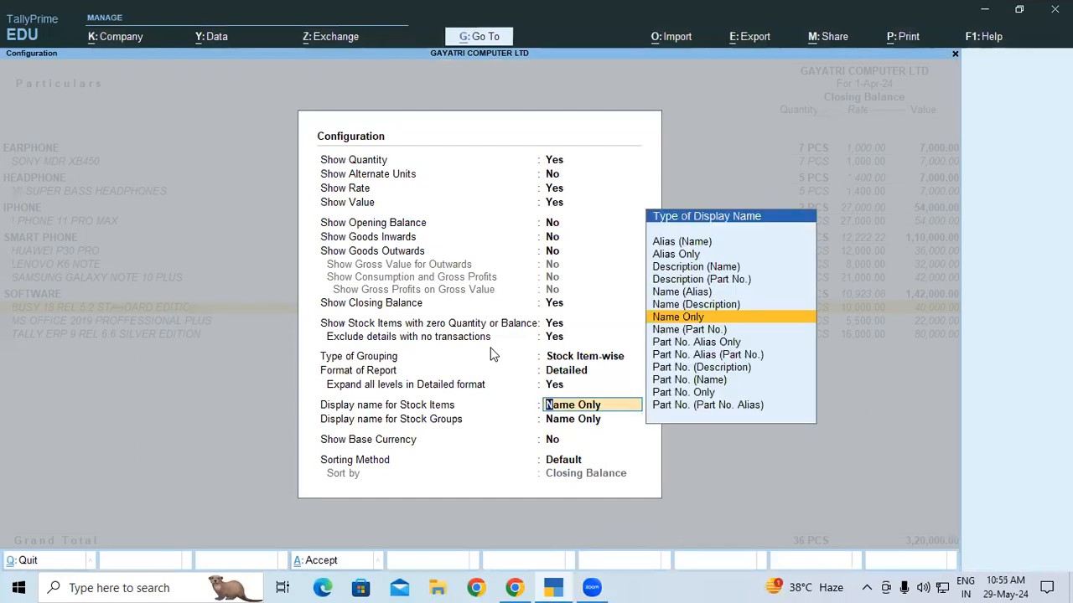
{"action": "key", "text": "ctrl+a"}
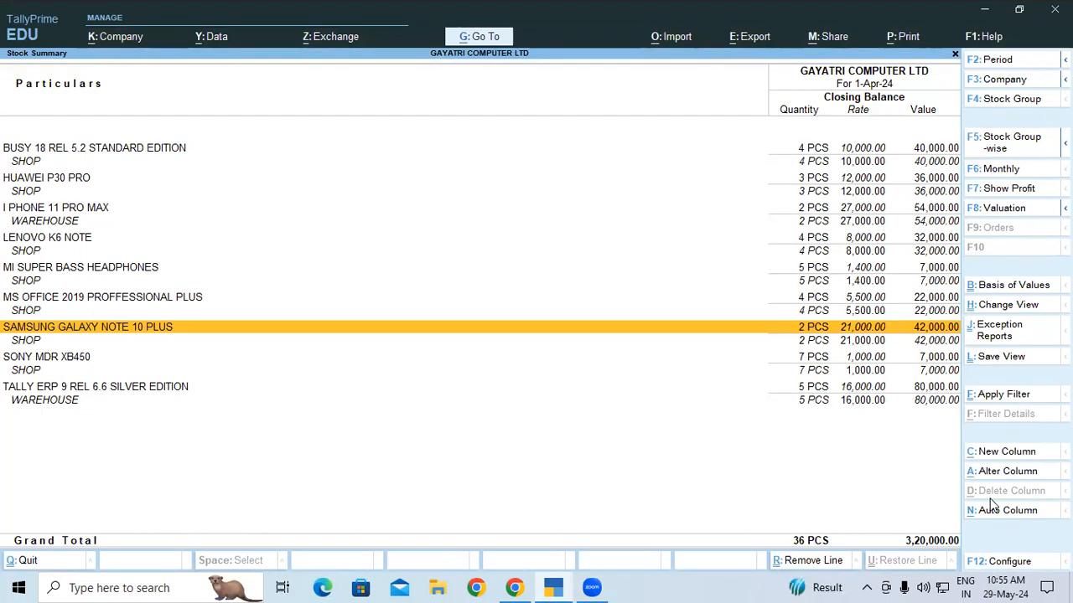
- Compare the item-wise Stock Summary with the sample report in Chrome, and view it condensed before restoring the detailed view
{"action": "left_click", "coordinate": [758, 6]}
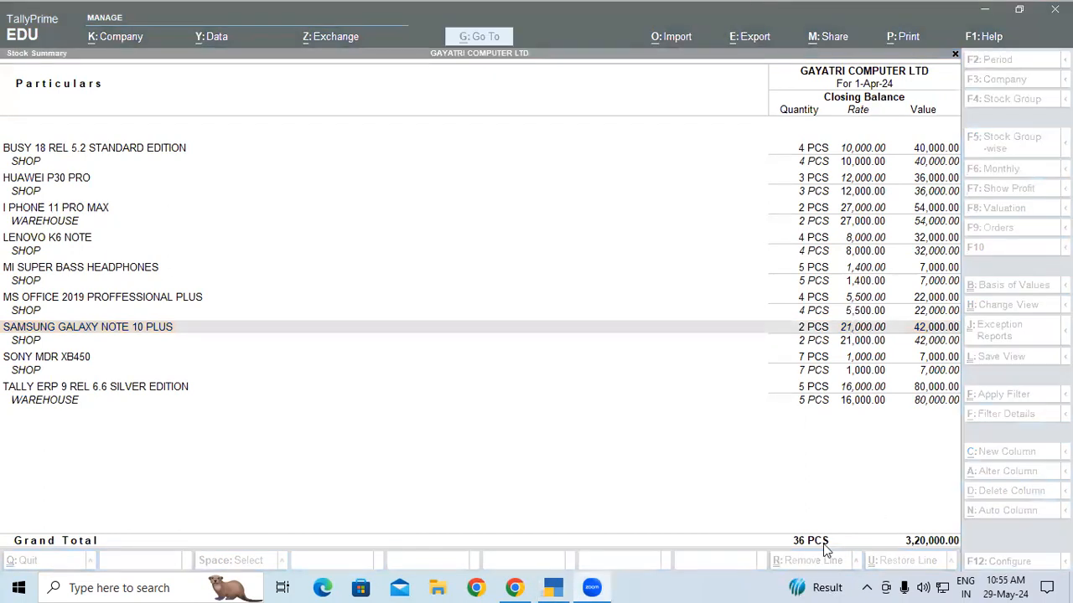
{"action": "left_click", "coordinate": [515, 587]}
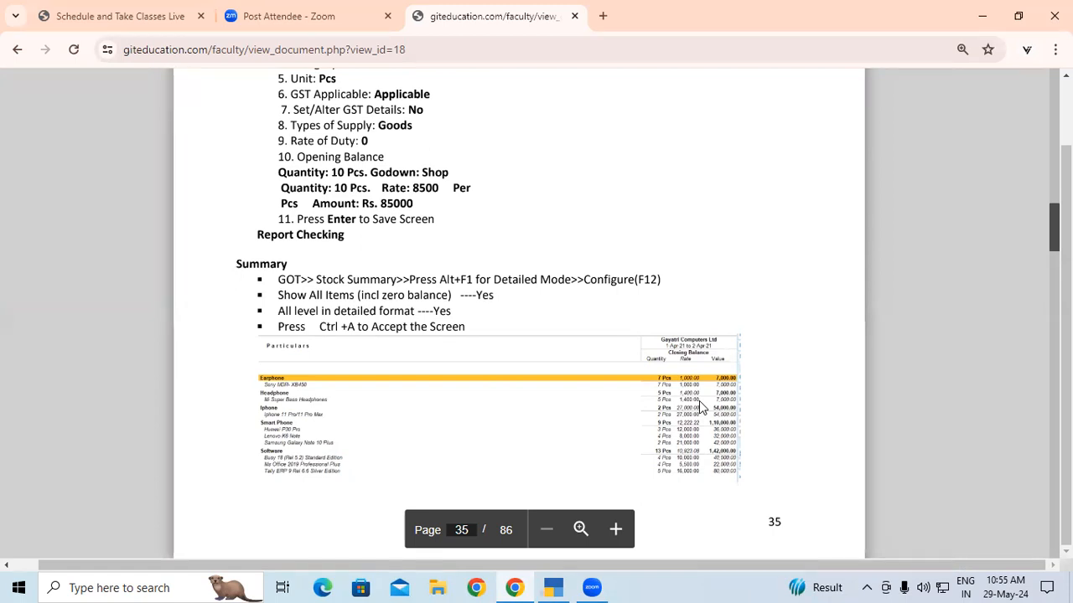
{"action": "left_click", "coordinate": [552, 588]}
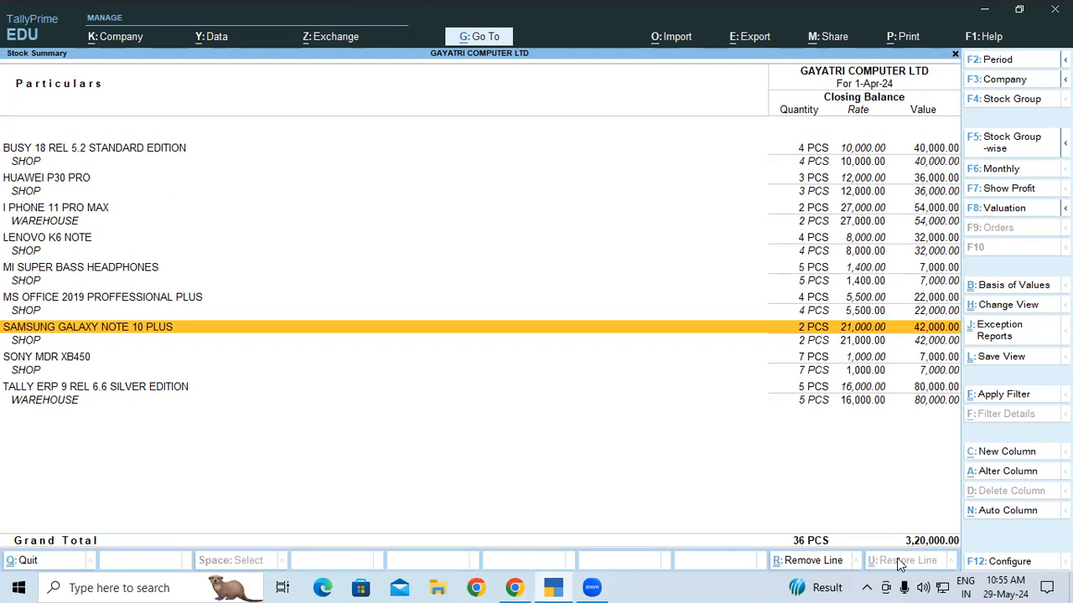
{"action": "key", "text": "alt+F5"}
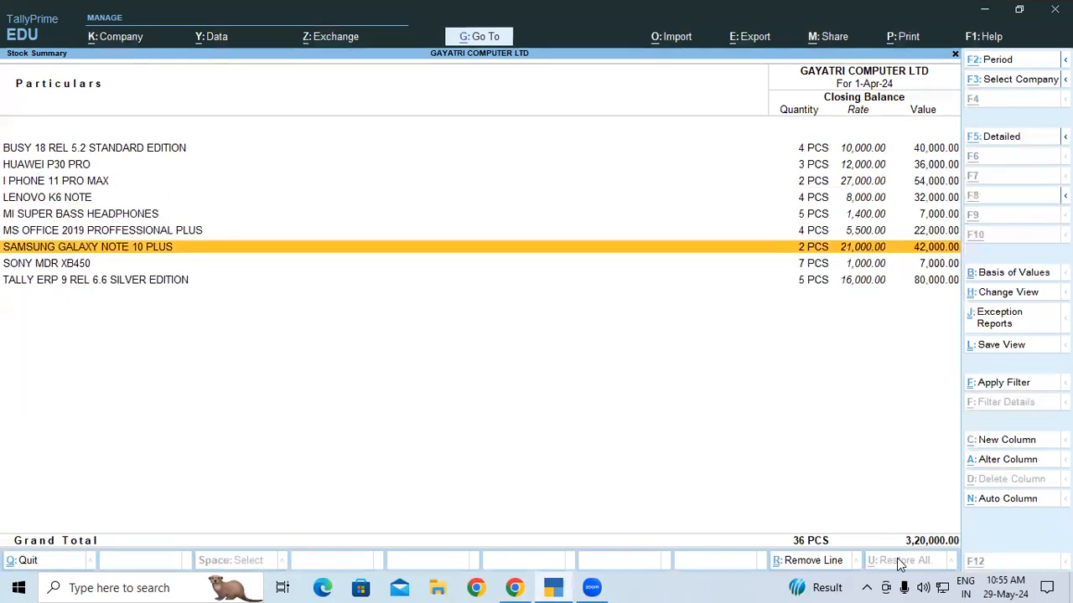
{"action": "key", "text": "alt+F5"}
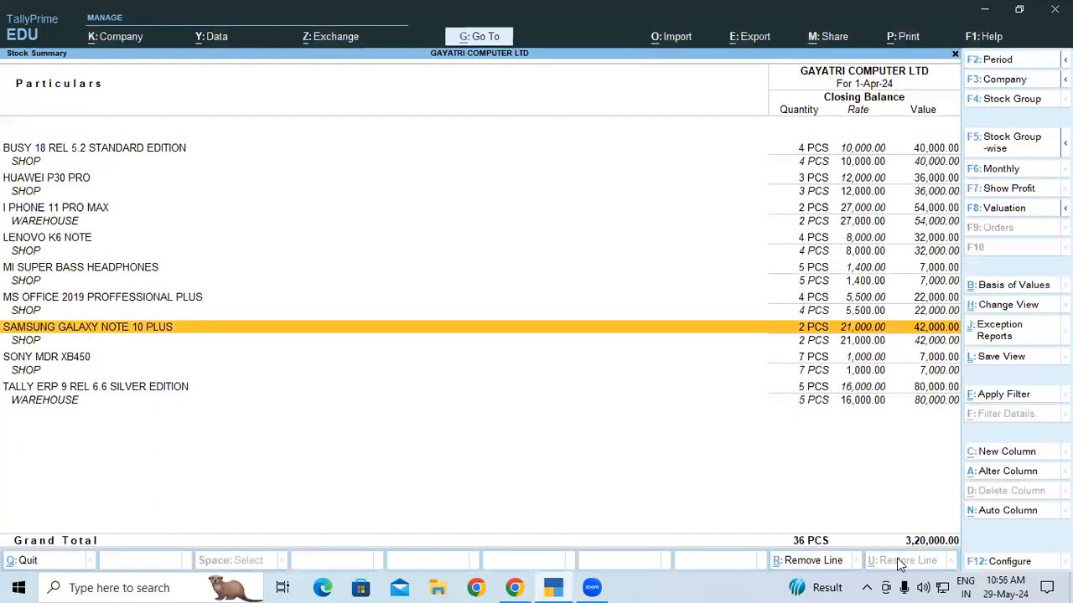